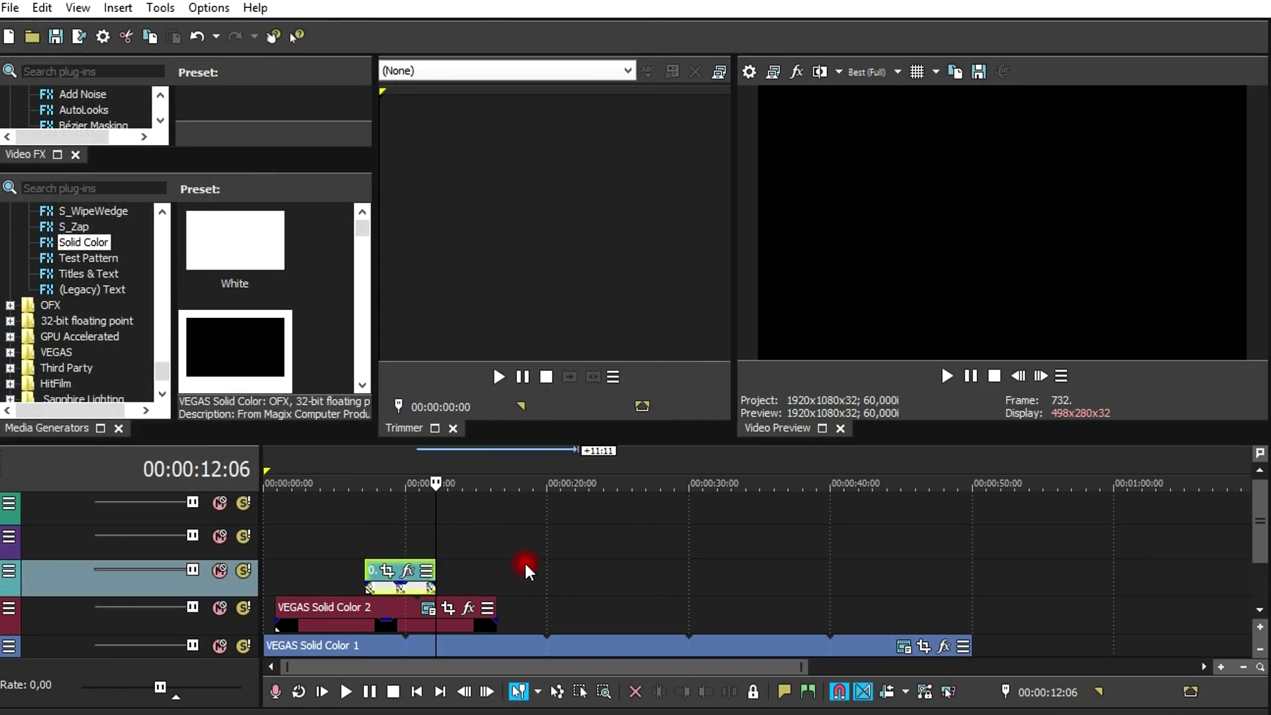
# Lengthen the 068340_Detalhes event so it spans about 4 to 13 seconds, and enlarge the video preview area.
pyautogui.moveTo(404, 569); pyautogui.dragTo(443, 570)
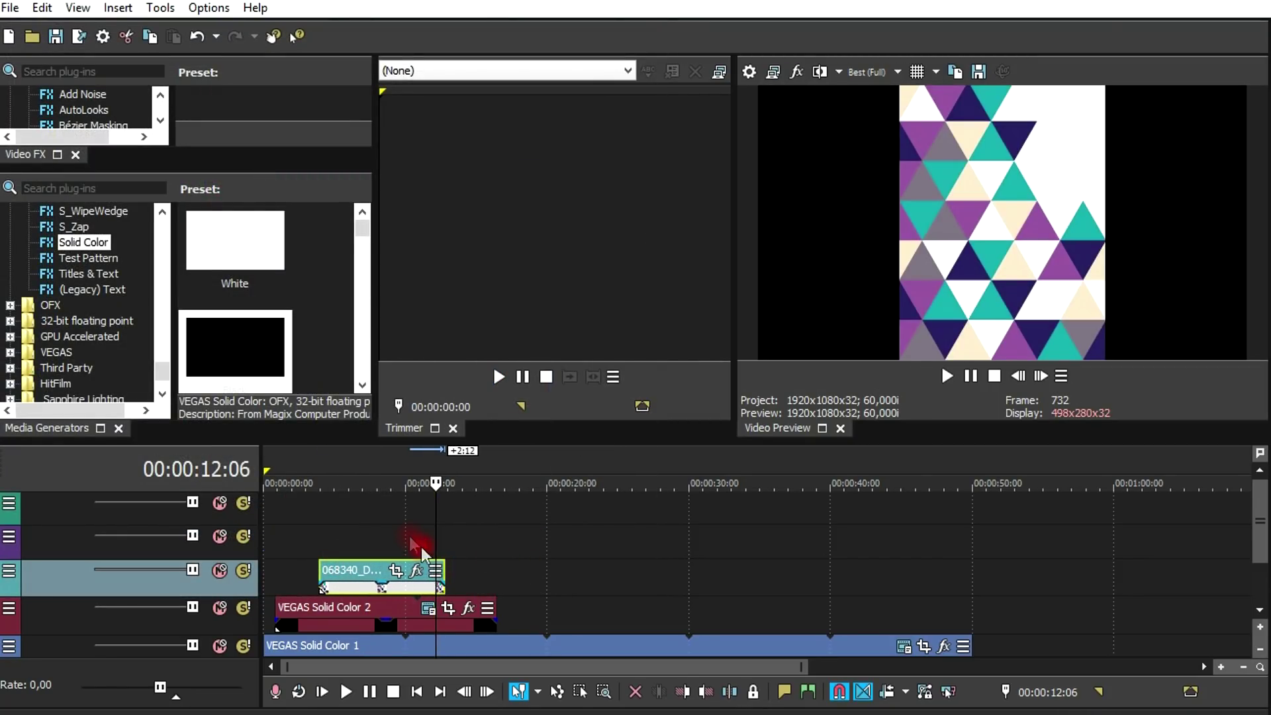
pyautogui.click(371, 519)
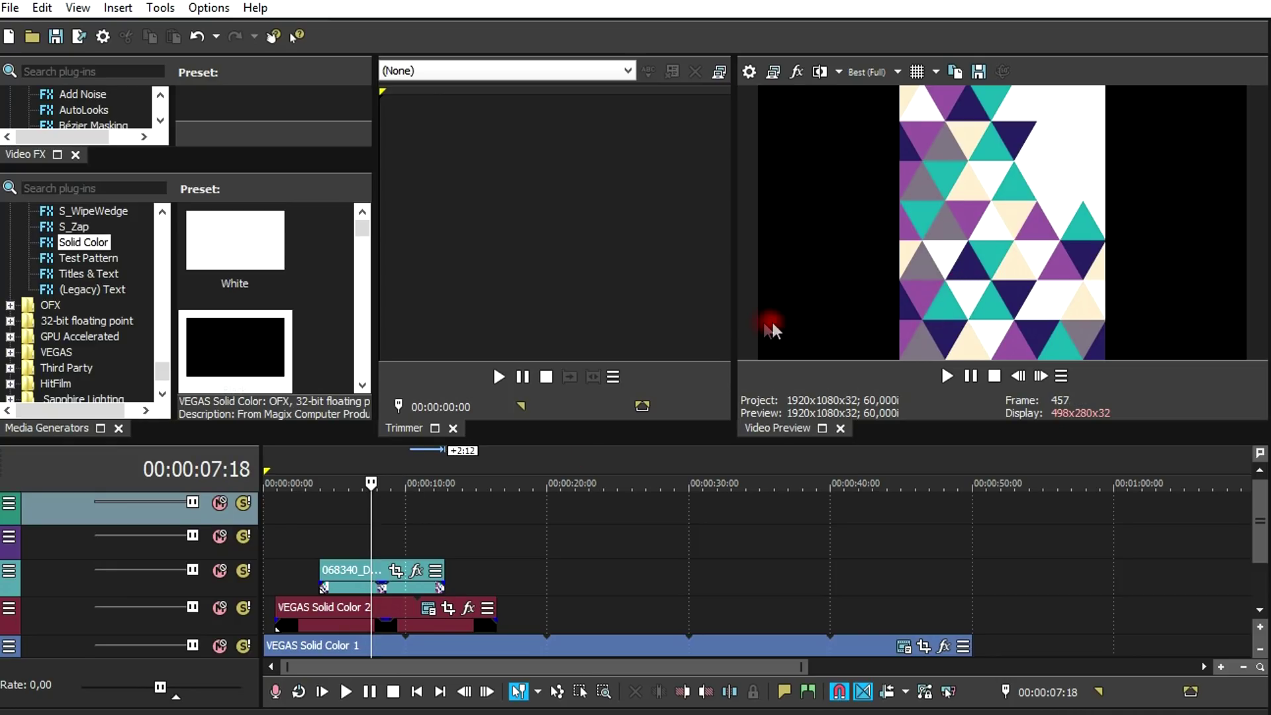
pyautogui.moveTo(735, 323); pyautogui.dragTo(576, 327)
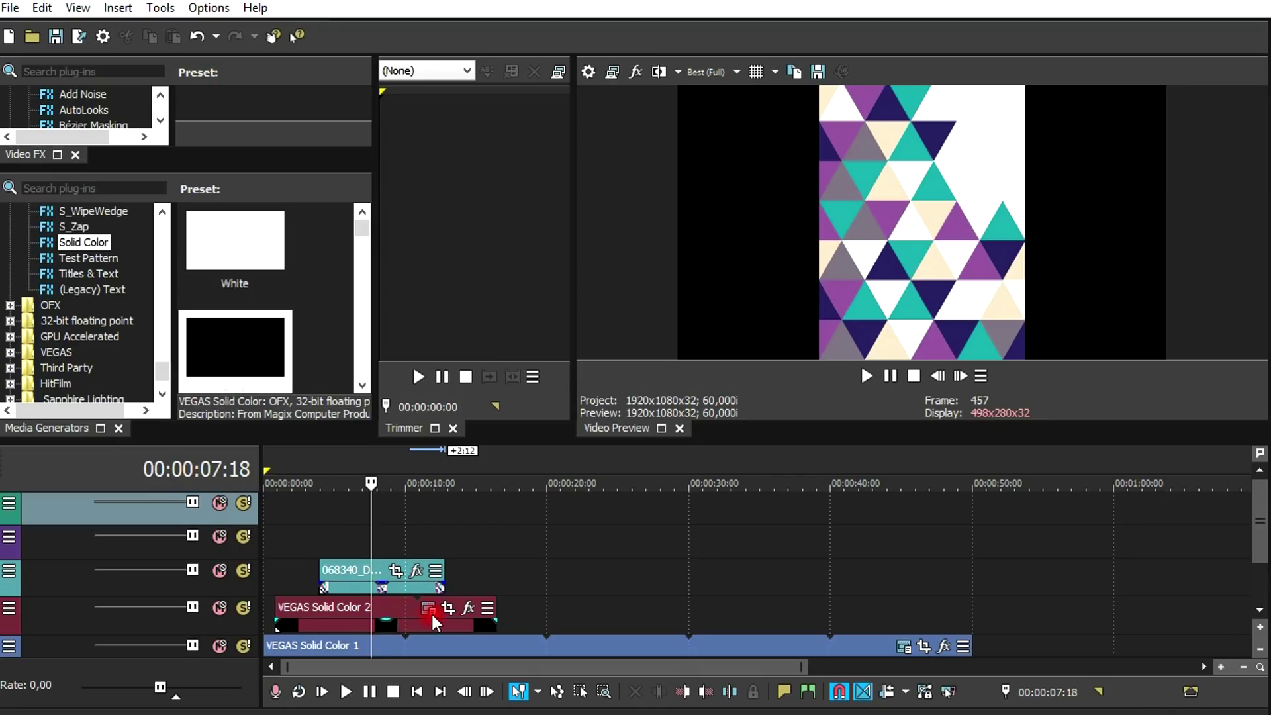
# Crop the 068340_Detalhes image around its centre to a width of 238,4 and a height of 317,5.
pyautogui.click(395, 570)
pyautogui.click(167, 651)
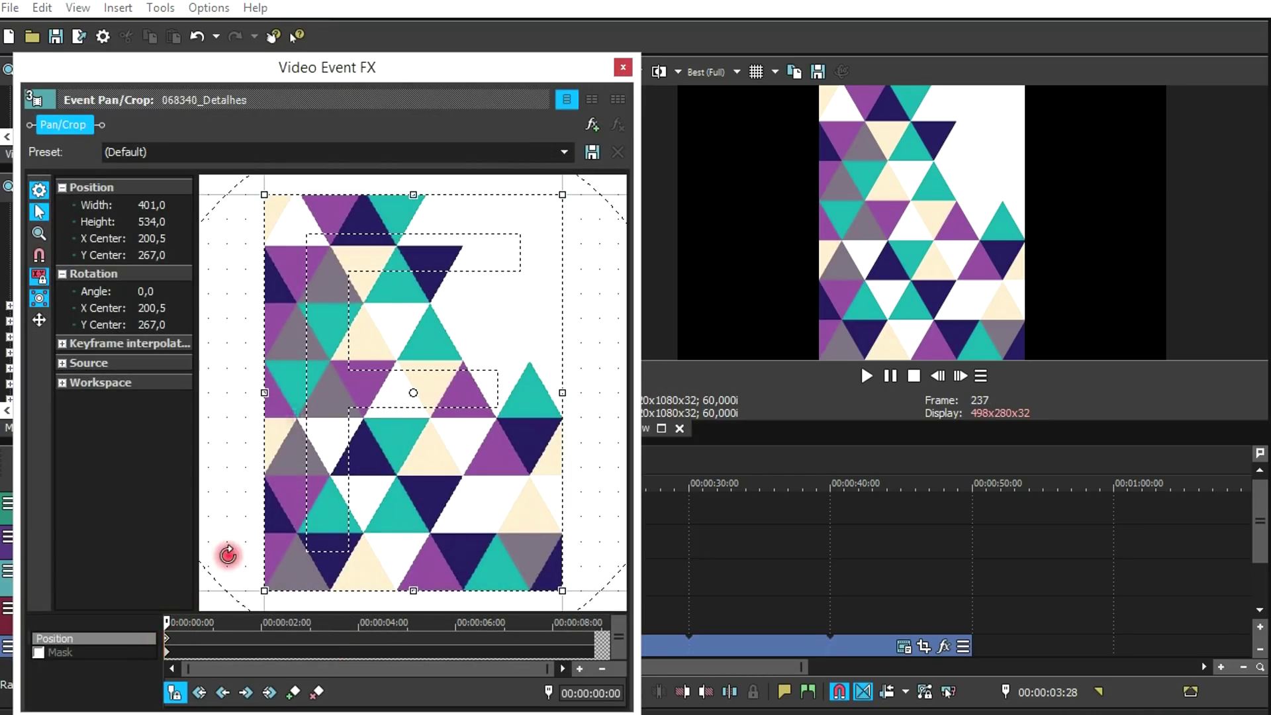
pyautogui.moveTo(264, 195); pyautogui.dragTo(320, 278)
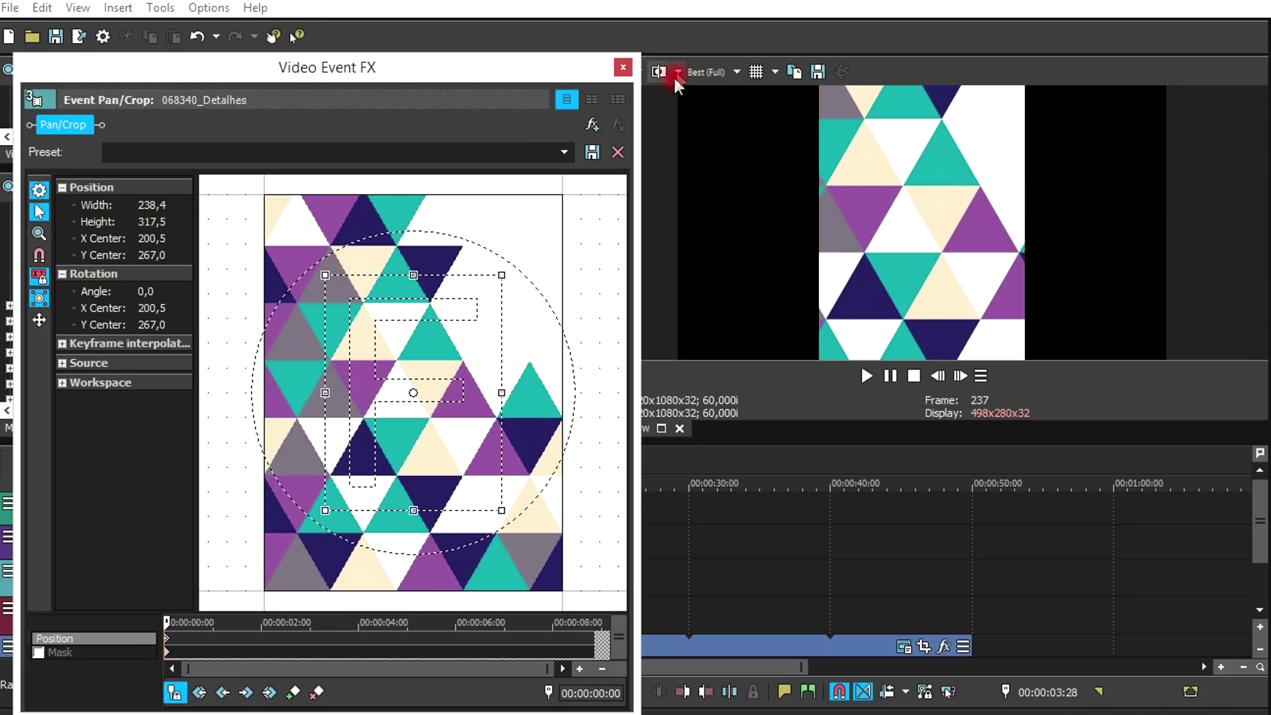
pyautogui.click(624, 70)
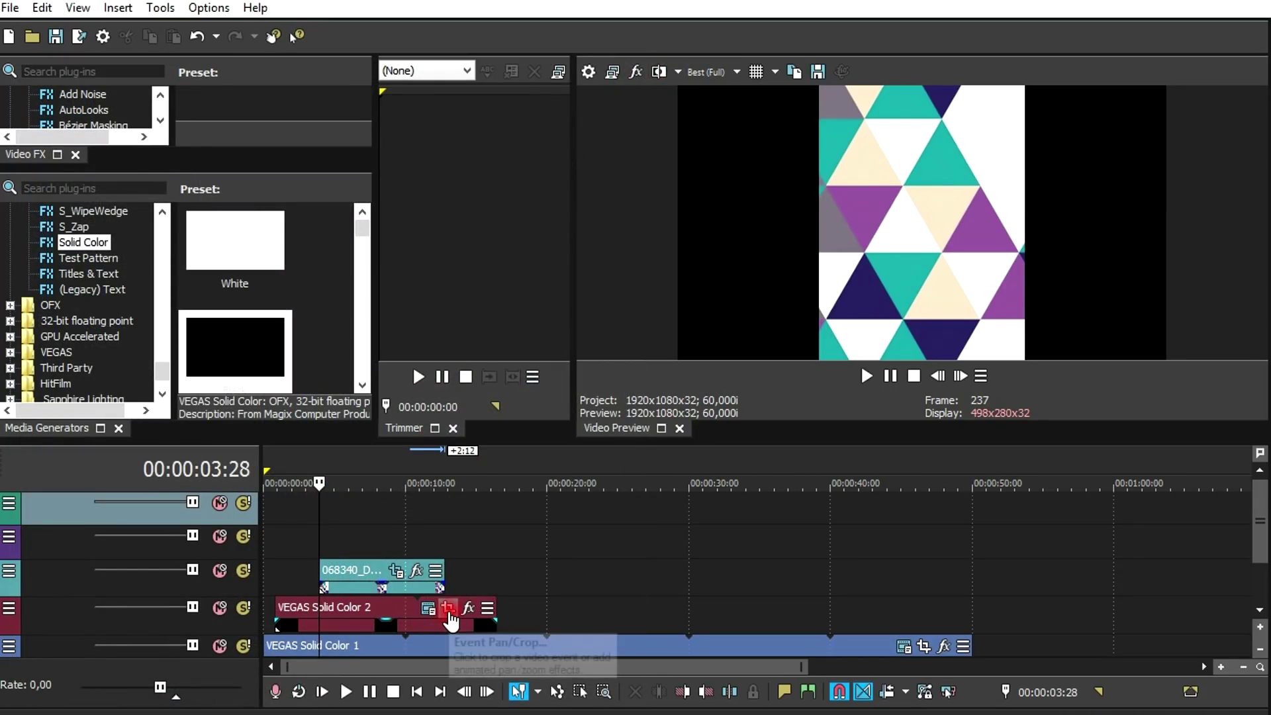
# Place VEGAS Solid Color 2 on the track directly above 068340_Detalhes and make it semi-transparent.
pyautogui.moveTo(376, 609)
pyautogui.mouseDown()
pyautogui.moveTo(376, 538)
pyautogui.moveTo(367, 609)
pyautogui.mouseUp()
pyautogui.moveTo(369, 532); pyautogui.dragTo(369, 571)
pyautogui.click(384, 513)
pyautogui.click(396, 587)
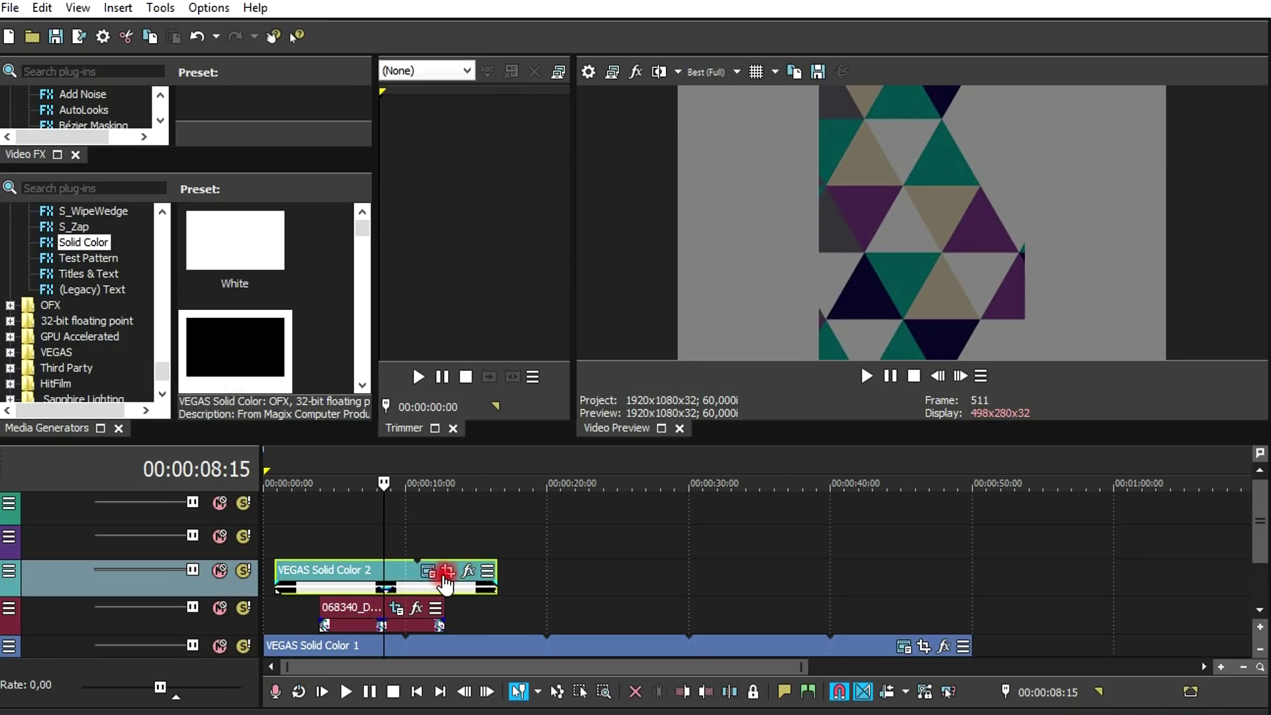
pyautogui.click(449, 571)
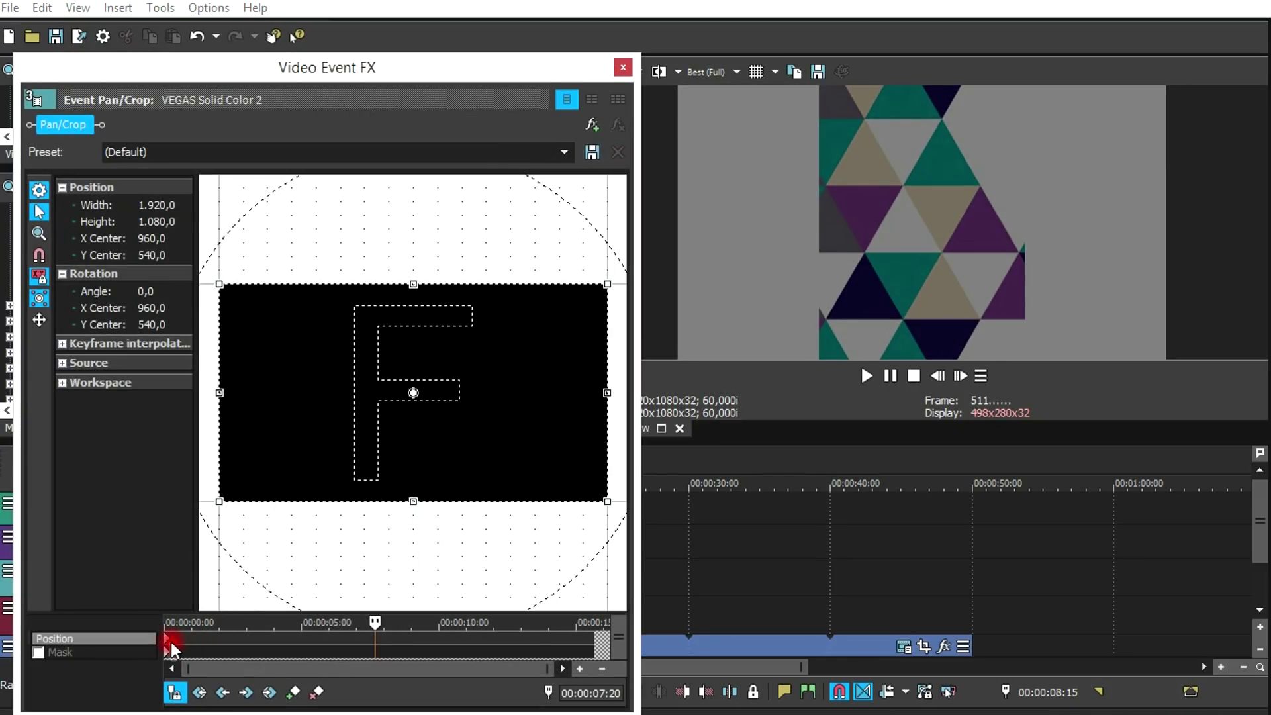
pyautogui.click(169, 654)
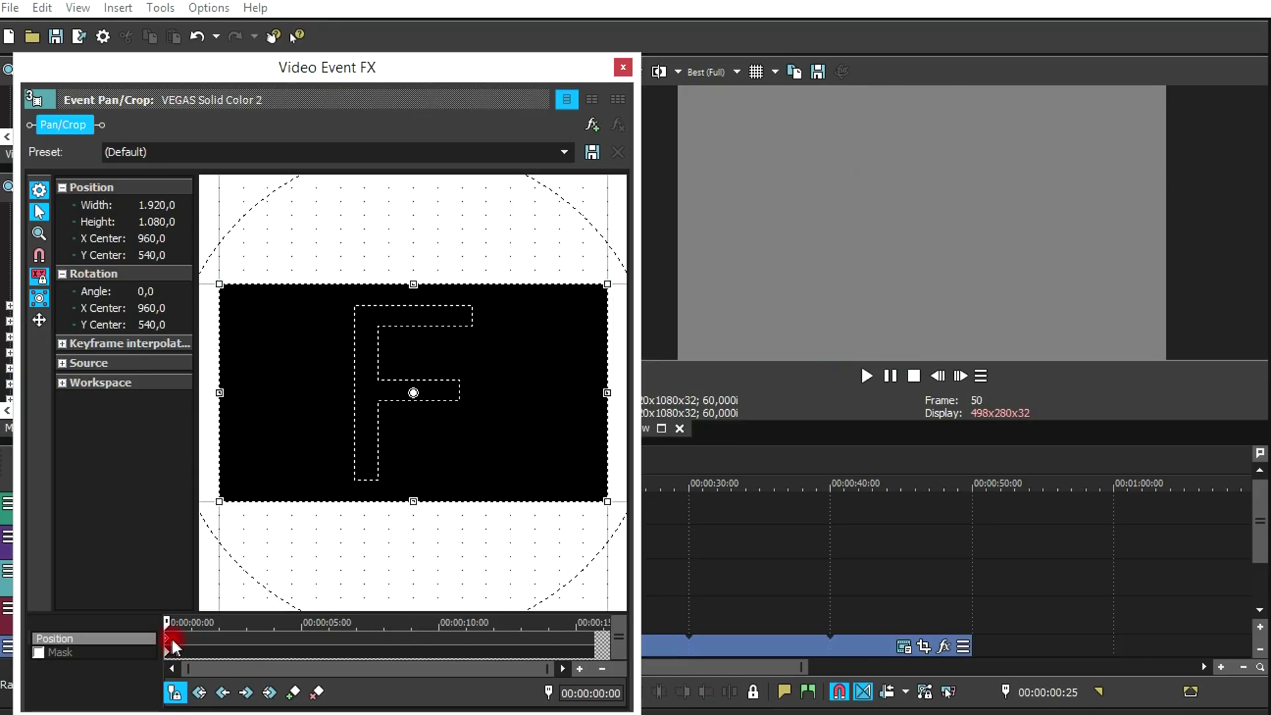
pyautogui.click(623, 67)
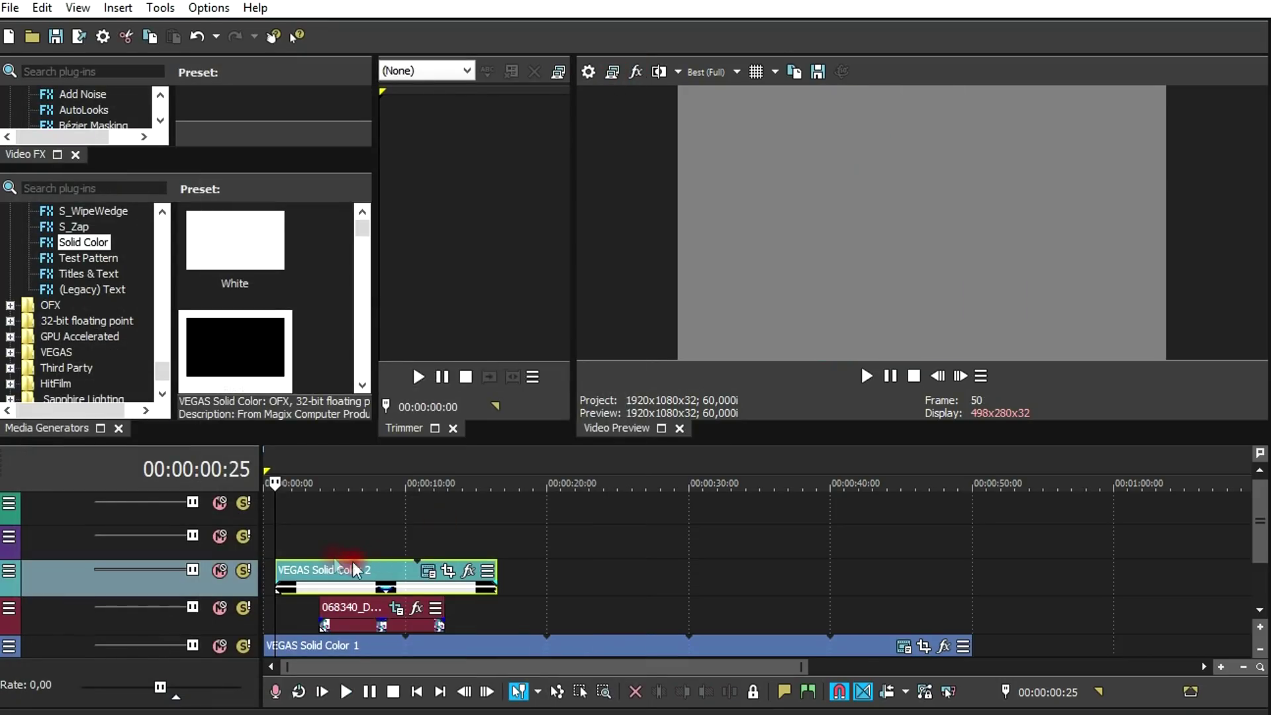
# Extend the 068340_Detalhes event to run from the timeline start to about 32 seconds.
pyautogui.moveTo(320, 616); pyautogui.dragTo(266, 616)
pyautogui.moveTo(440, 608); pyautogui.dragTo(726, 607)
pyautogui.click(291, 568)
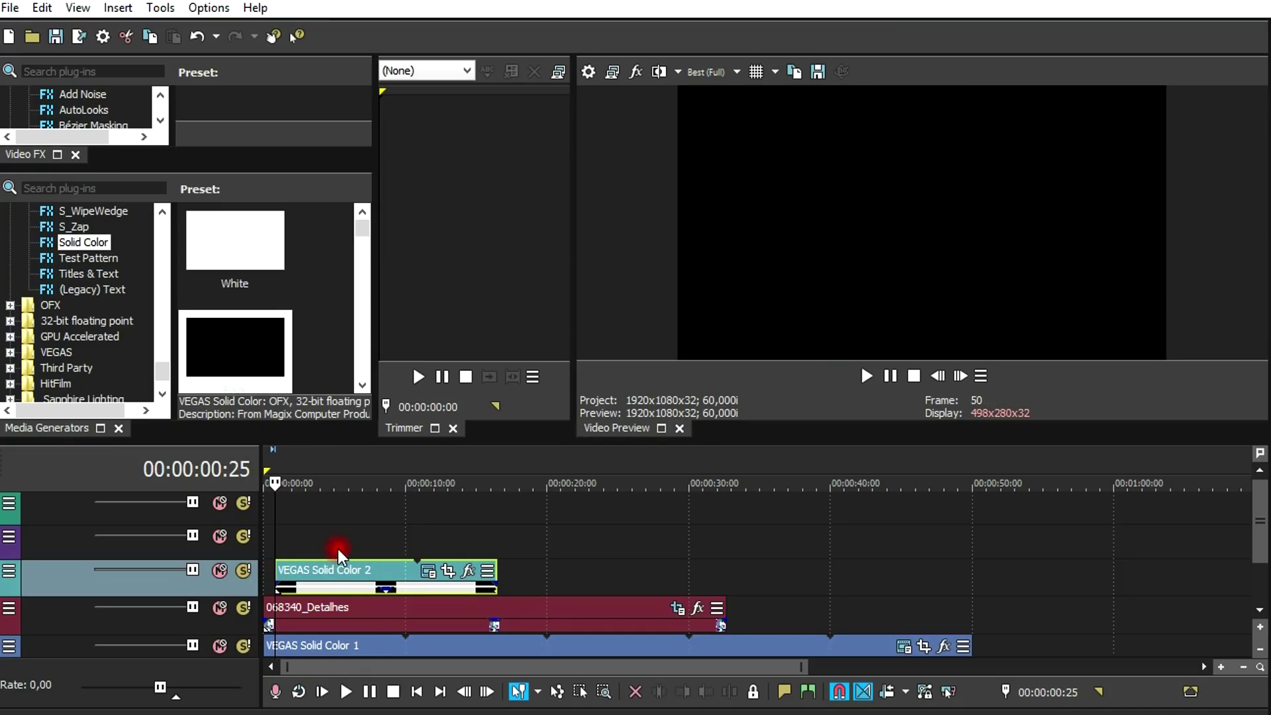
pyautogui.click(339, 549)
# Enable the mask in VEGAS Solid Color 2's Pan/Crop and draw a small closed triangular path at the first keyframe.
pyautogui.click(430, 573)
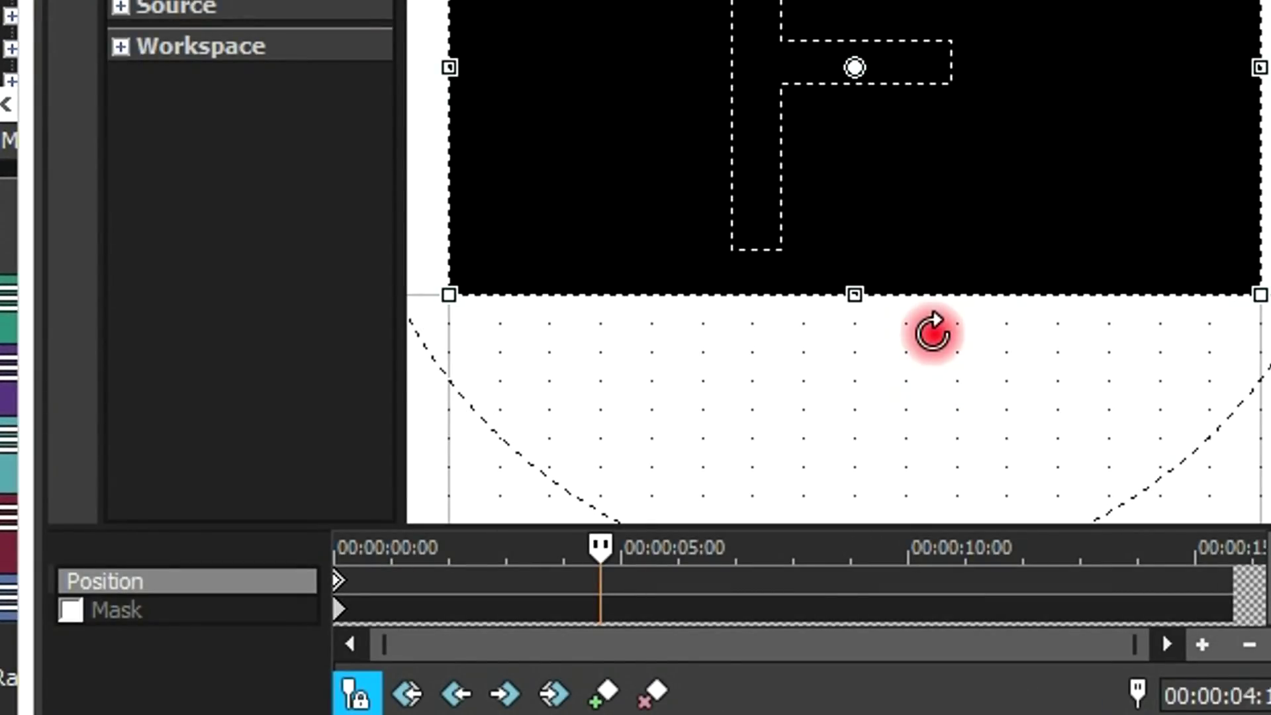
pyautogui.click(70, 610)
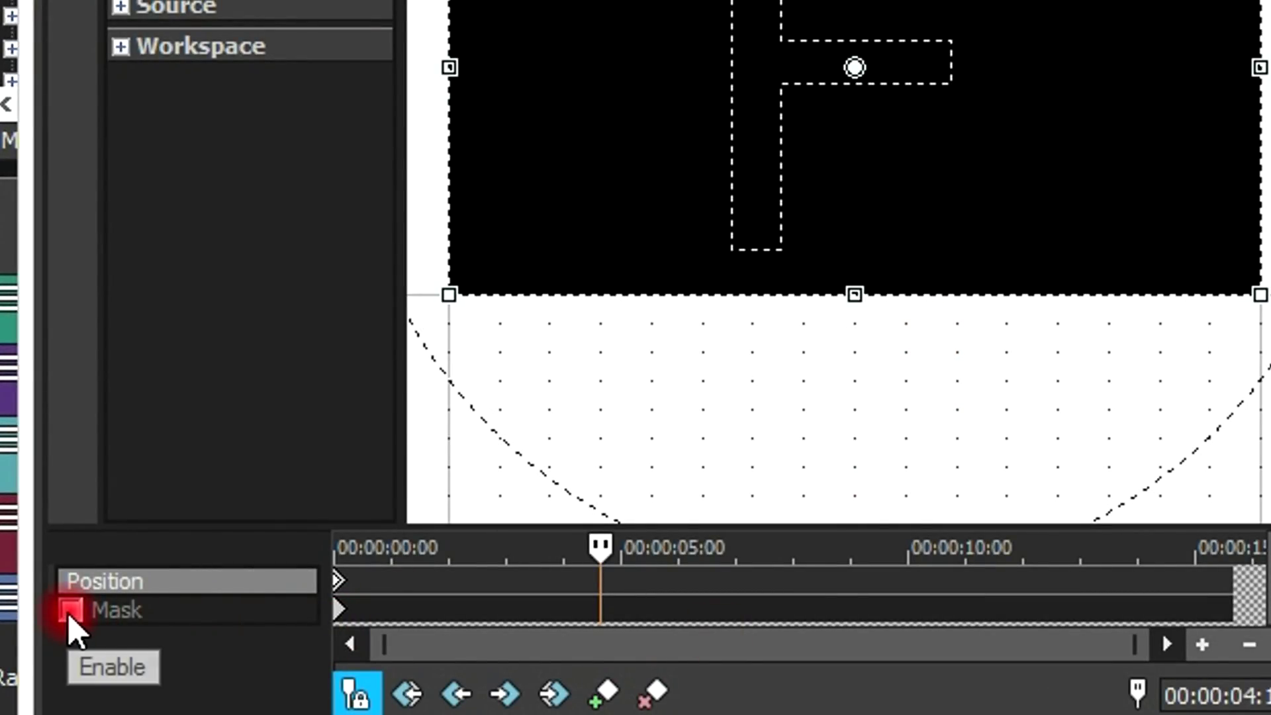
pyautogui.click(337, 608)
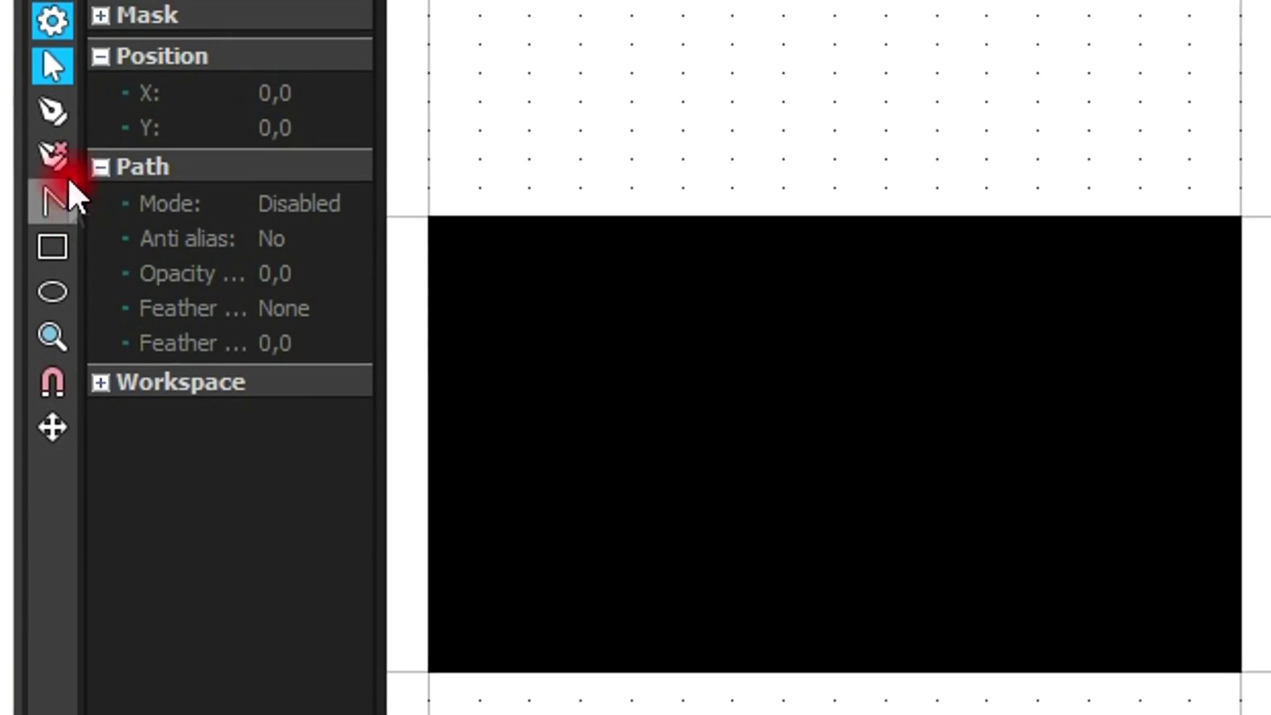
pyautogui.click(54, 118)
pyautogui.click(709, 383)
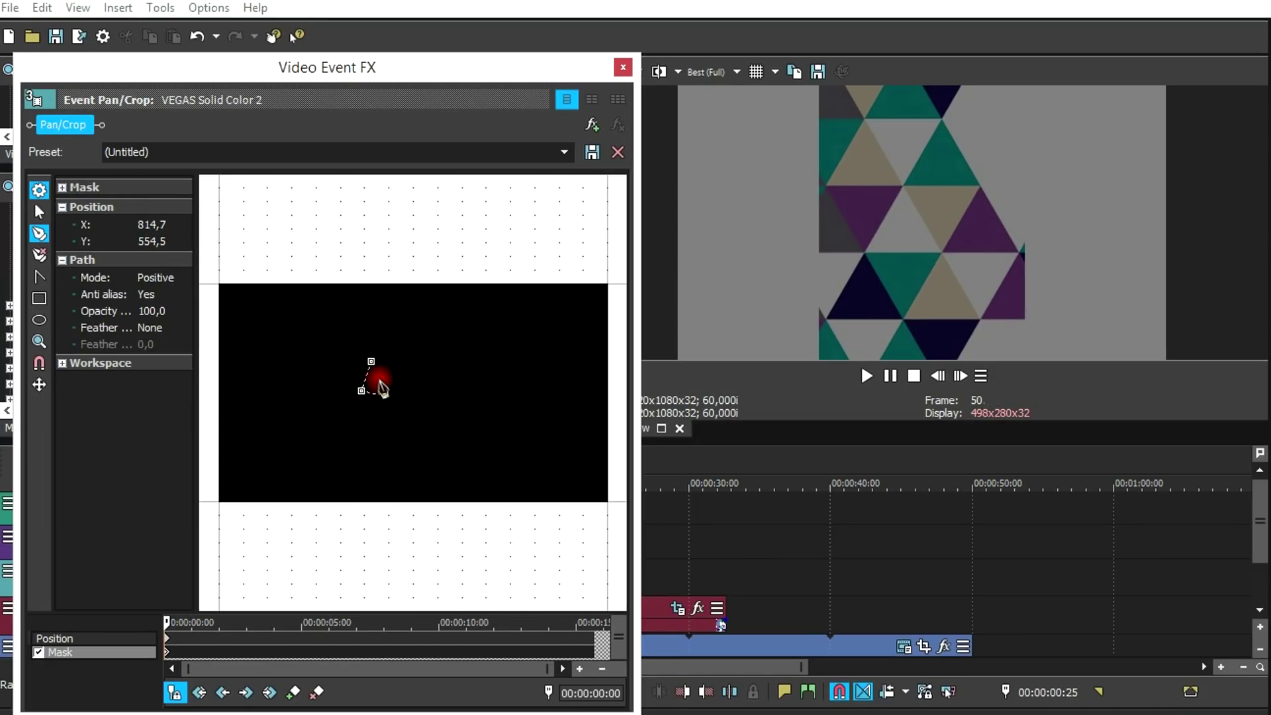
pyautogui.click(372, 363)
pyautogui.click(990, 156)
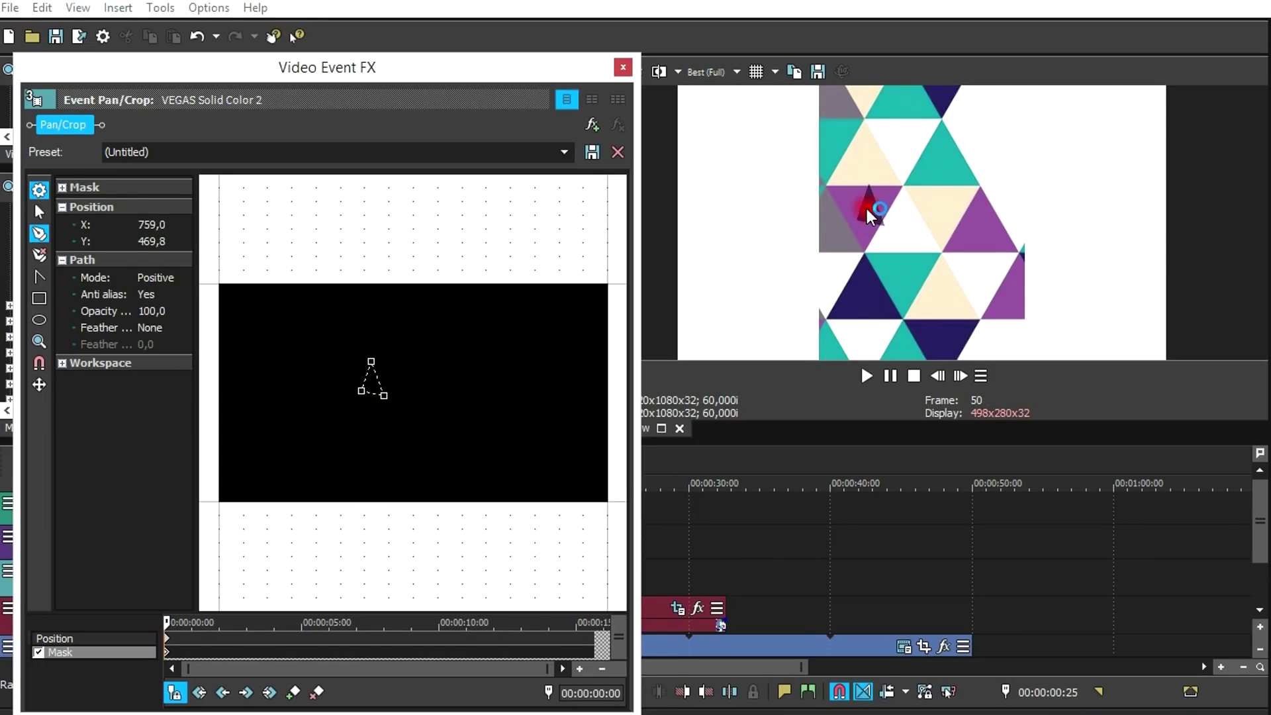
# Move the three corners of the mask outward to cover the white triangle beside the purple one in the pattern.
pyautogui.click(40, 212)
pyautogui.click(39, 341)
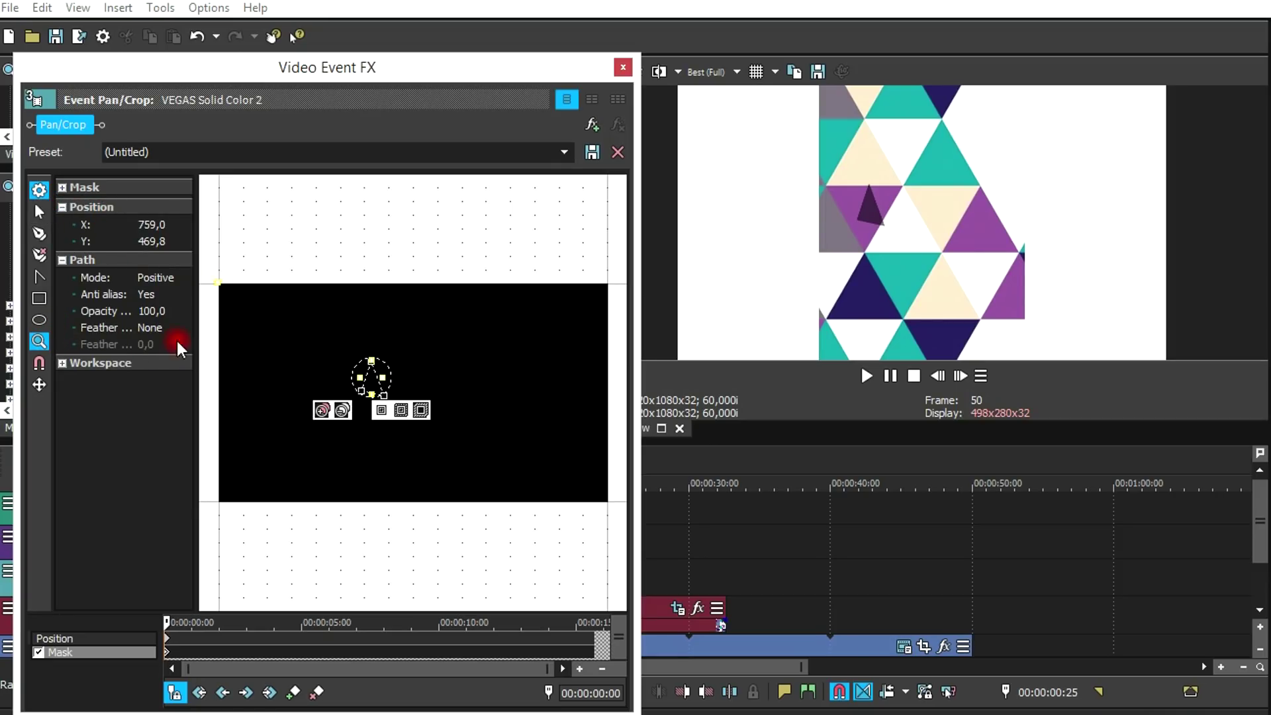
pyautogui.click(369, 377)
pyautogui.click(443, 392)
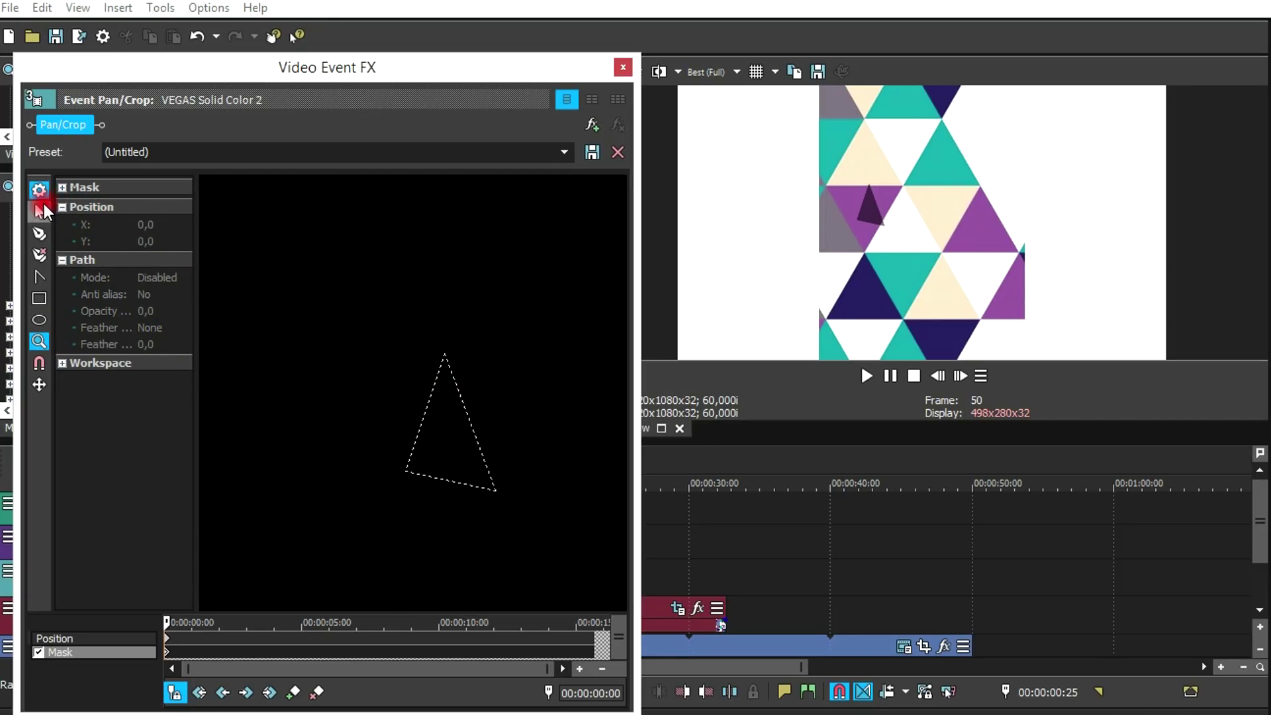
pyautogui.moveTo(443, 355); pyautogui.dragTo(553, 363)
pyautogui.click(496, 491)
pyautogui.moveTo(496, 490); pyautogui.dragTo(645, 564)
pyautogui.click(414, 477)
pyautogui.moveTo(415, 479); pyautogui.dragTo(431, 582)
# Refine the mask's corner points, including the apex, so its edges follow the white pattern triangle.
pyautogui.click(39, 341)
pyautogui.rightClick(545, 538)
pyautogui.click(457, 412)
pyautogui.moveTo(430, 380); pyautogui.dragTo(480, 401)
pyautogui.click(39, 341)
pyautogui.rightClick(334, 426)
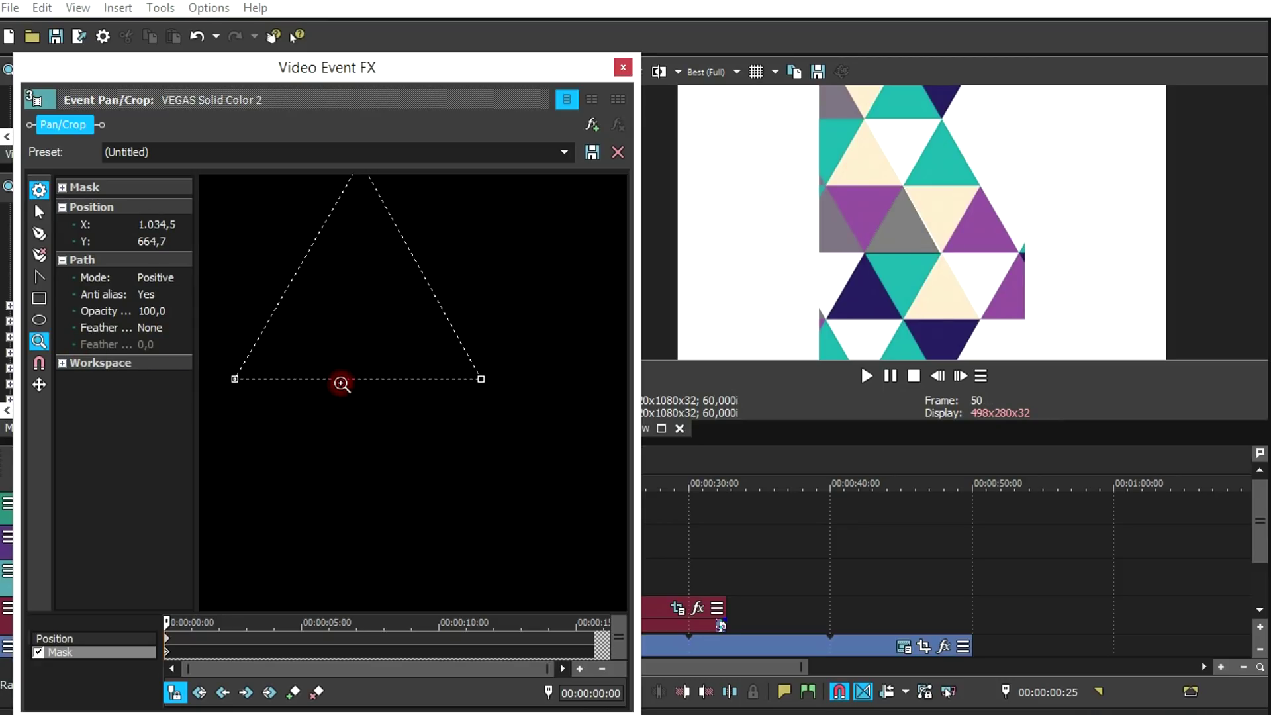
pyautogui.moveTo(340, 384); pyautogui.dragTo(427, 394)
pyautogui.rightClick(439, 268)
pyautogui.click(415, 368)
pyautogui.click(417, 375)
pyautogui.click(39, 211)
pyautogui.moveTo(424, 320); pyautogui.dragTo(427, 316)
# Move the mask's lower-right corner to about X 1.039,4, Y 664,2 and close the Pan/Crop window.
pyautogui.click(39, 341)
pyautogui.rightClick(505, 528)
pyautogui.click(437, 459)
pyautogui.click(490, 405)
pyautogui.click(40, 211)
pyautogui.click(333, 391)
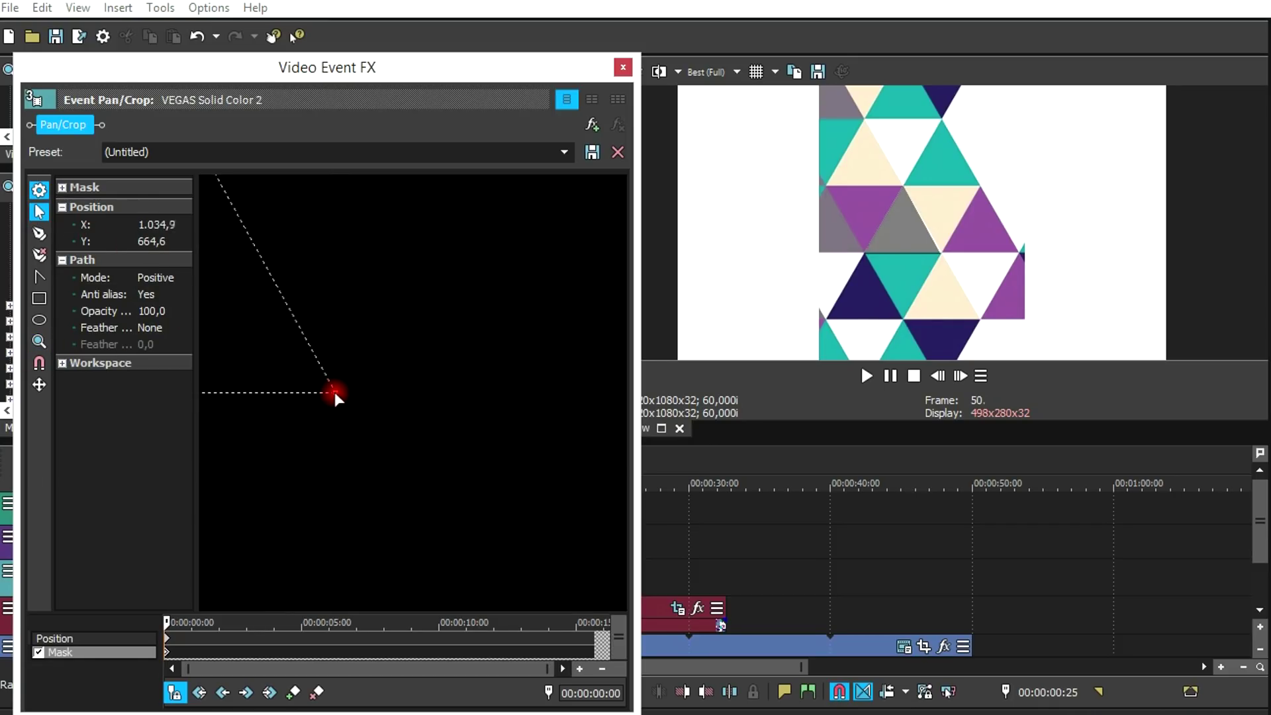
pyautogui.moveTo(344, 390); pyautogui.dragTo(371, 389)
pyautogui.click(623, 67)
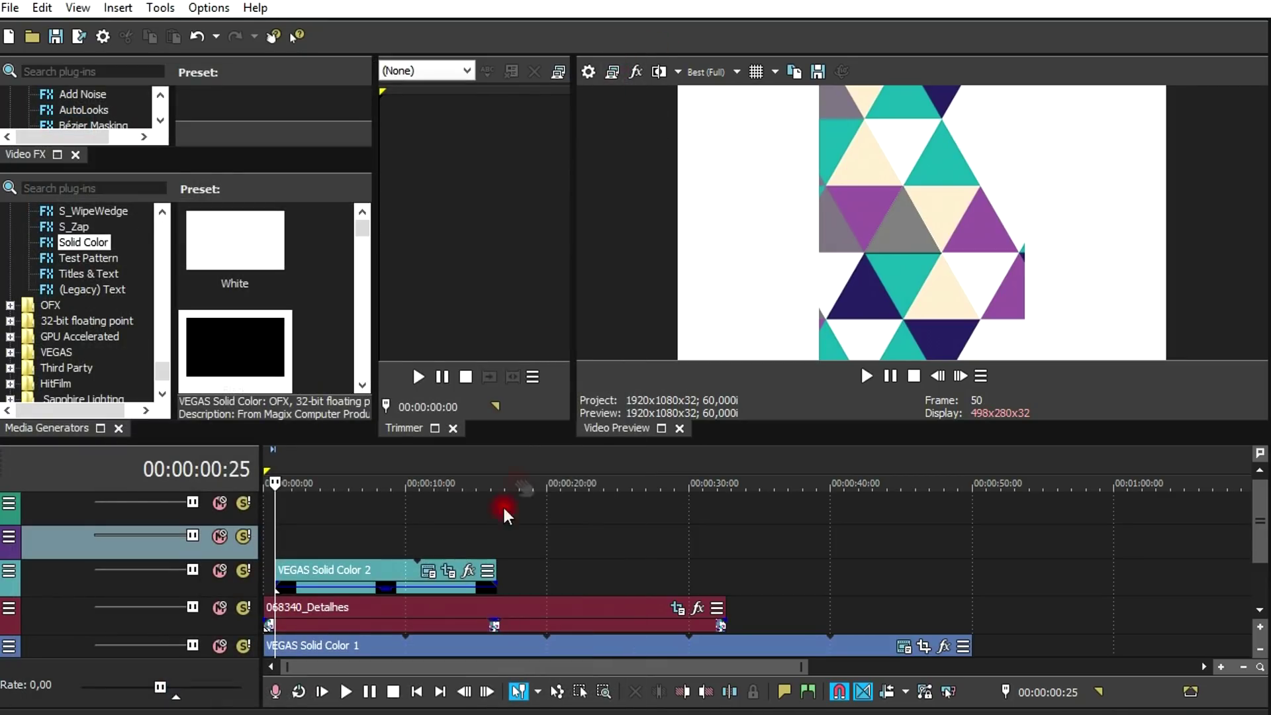
# Make the 068340_Detalhes event fully transparent and adjust the opacity of VEGAS Solid Color 2.
pyautogui.click(505, 617)
pyautogui.click(412, 534)
pyautogui.moveTo(388, 588); pyautogui.dragTo(385, 584)
pyautogui.moveTo(385, 585); pyautogui.dragTo(385, 586)
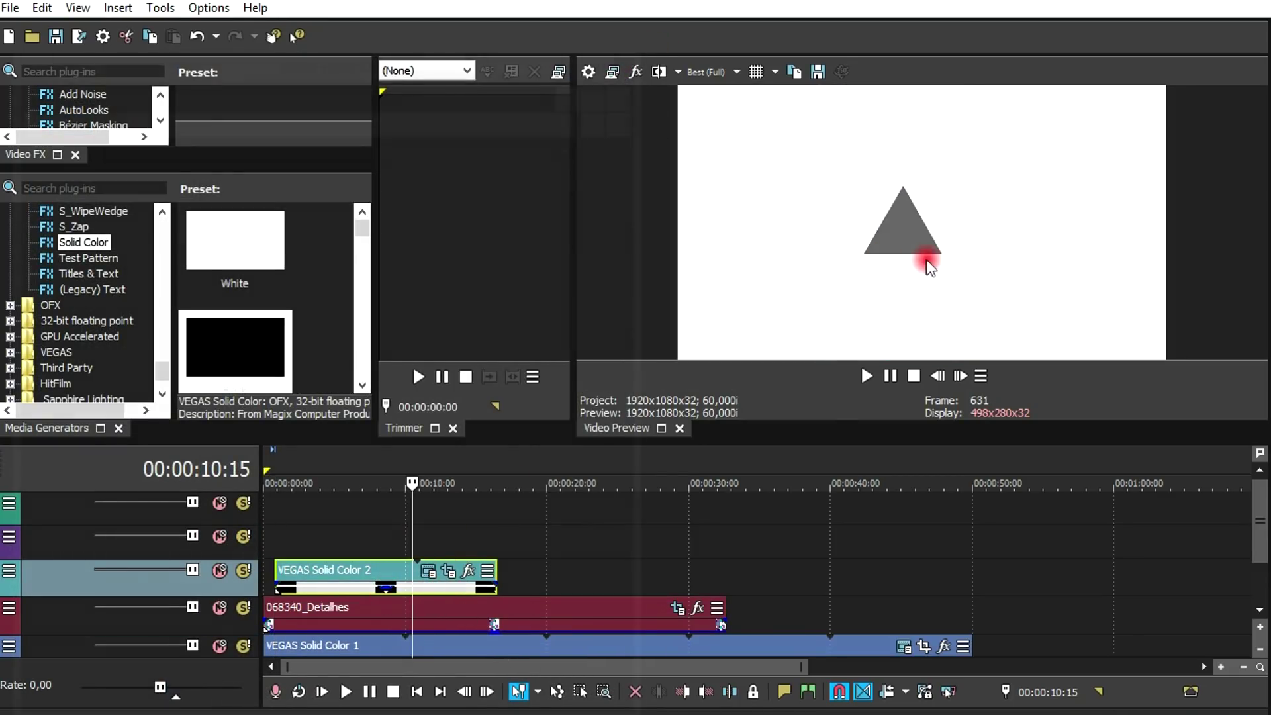
# Reopen the Pan/Crop of VEGAS Solid Color 2 at its first mask keyframe.
pyautogui.click(449, 571)
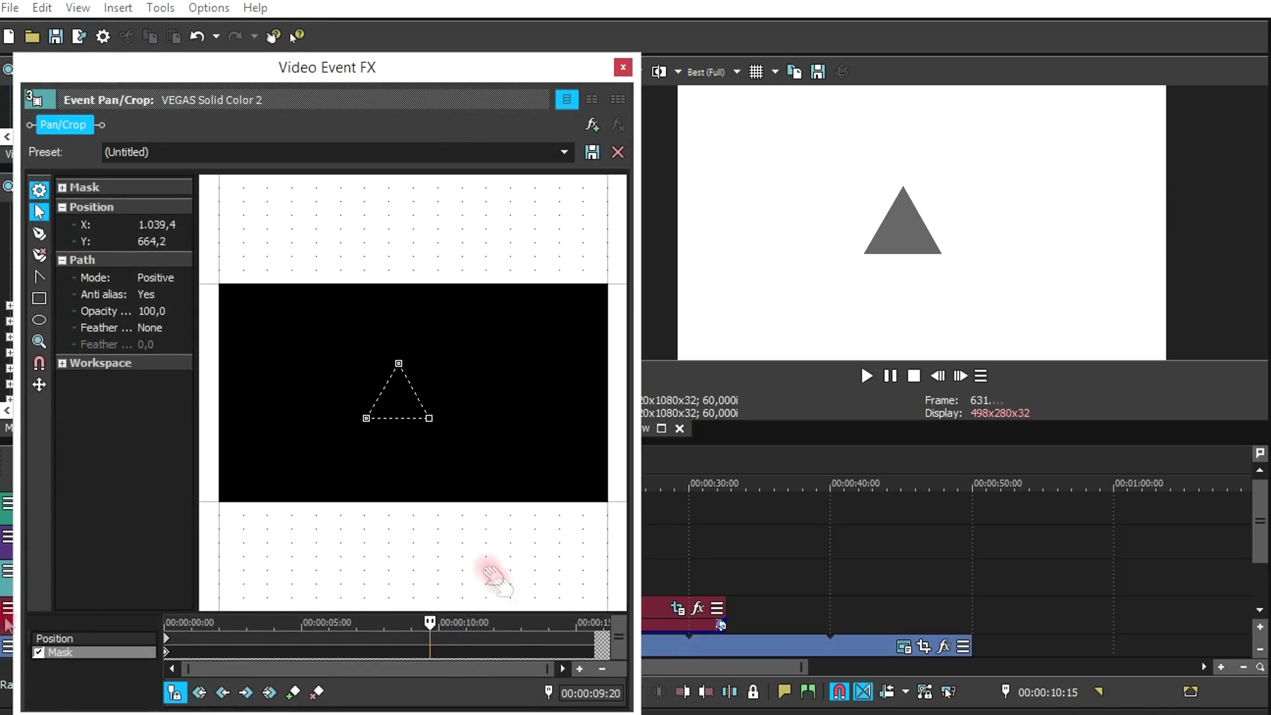
pyautogui.click(165, 640)
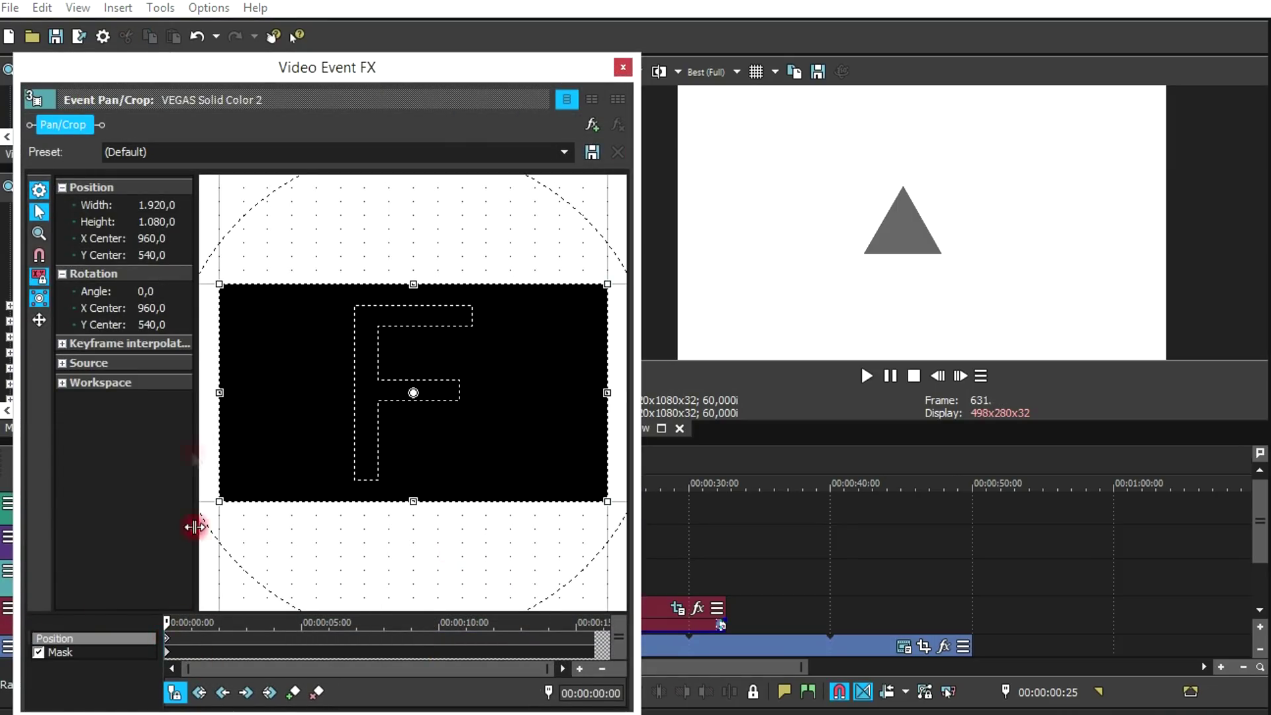
pyautogui.click(168, 657)
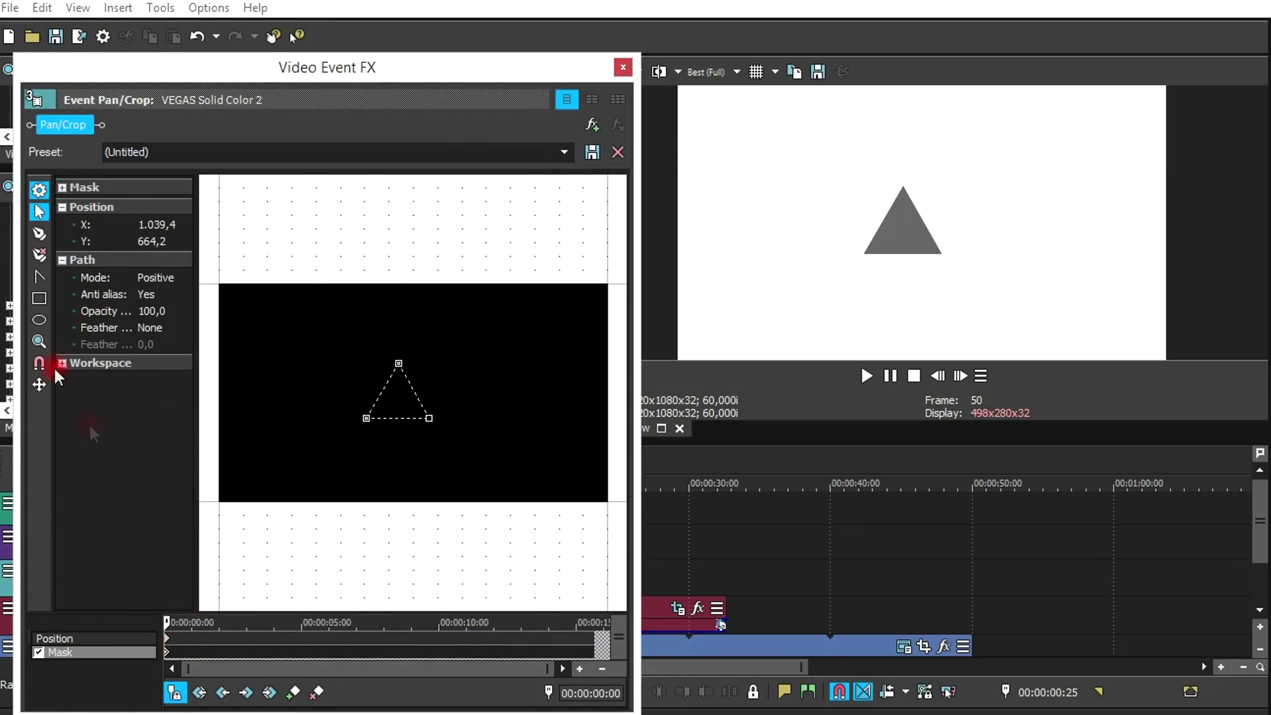
# Duplicate the whole triangle mask and move the copy up and right so its lower-left corner meets the original's apex.
pyautogui.click(39, 341)
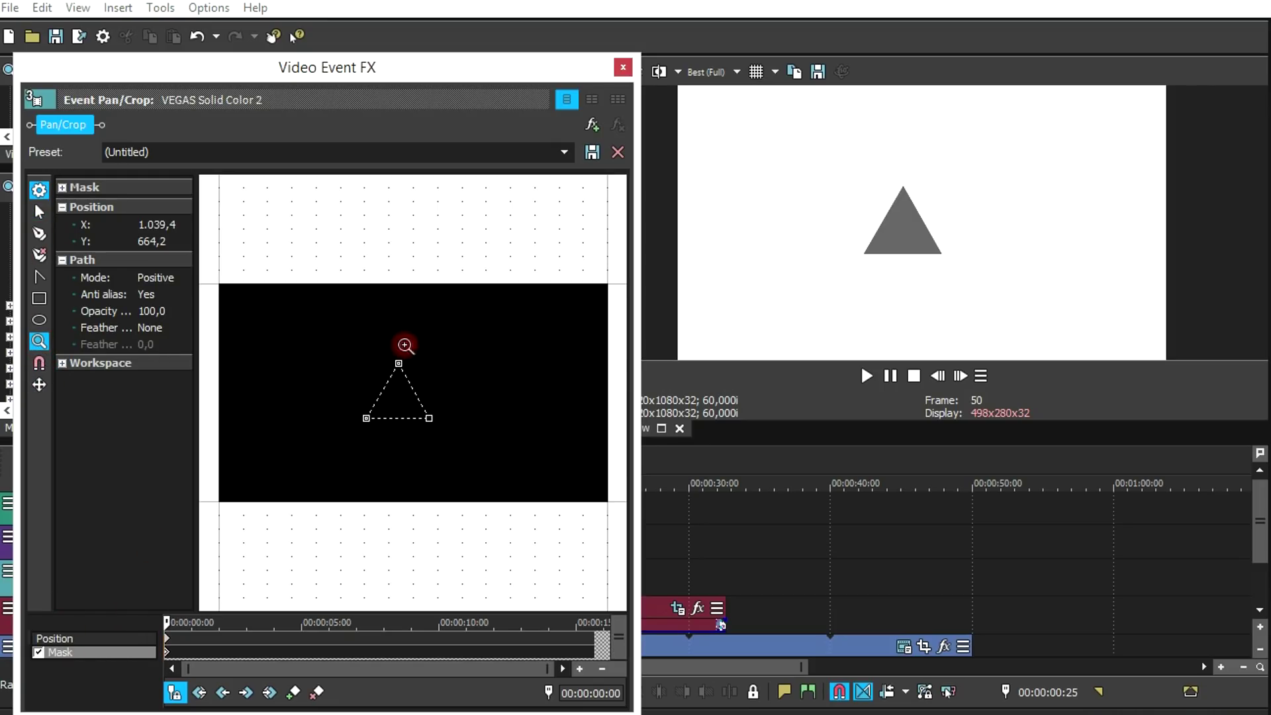
pyautogui.click(402, 392)
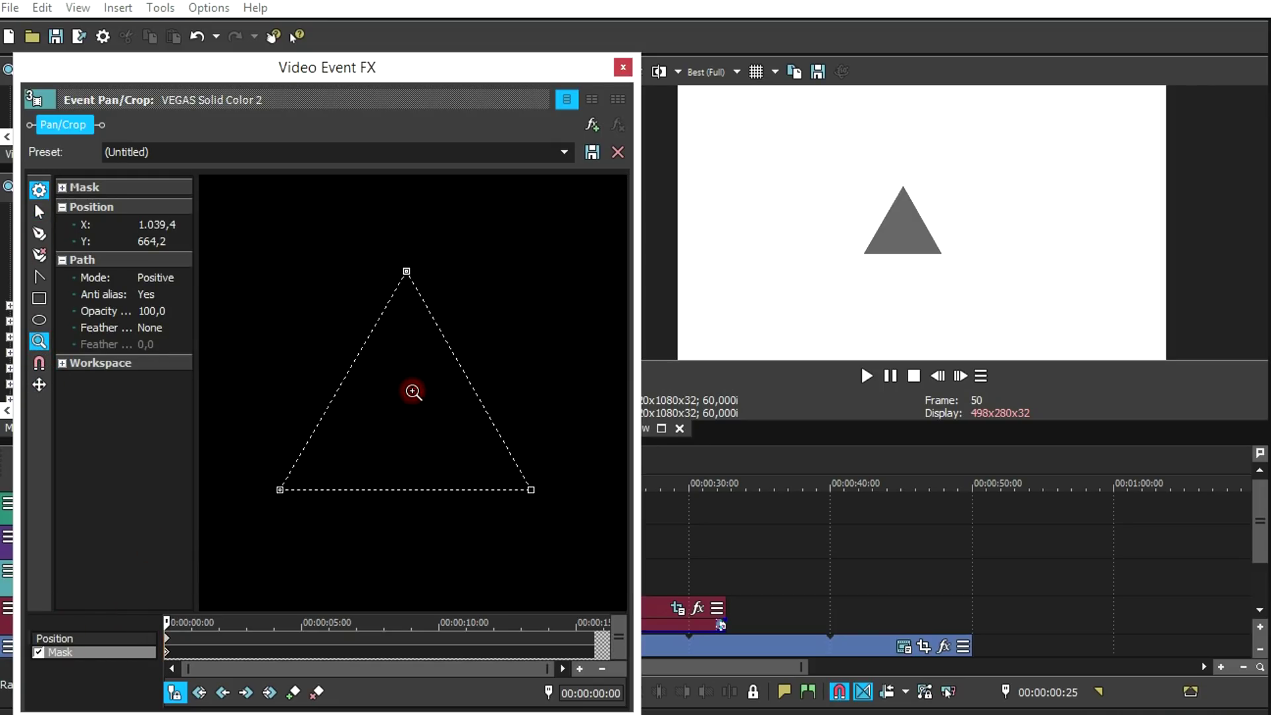
pyautogui.click(39, 211)
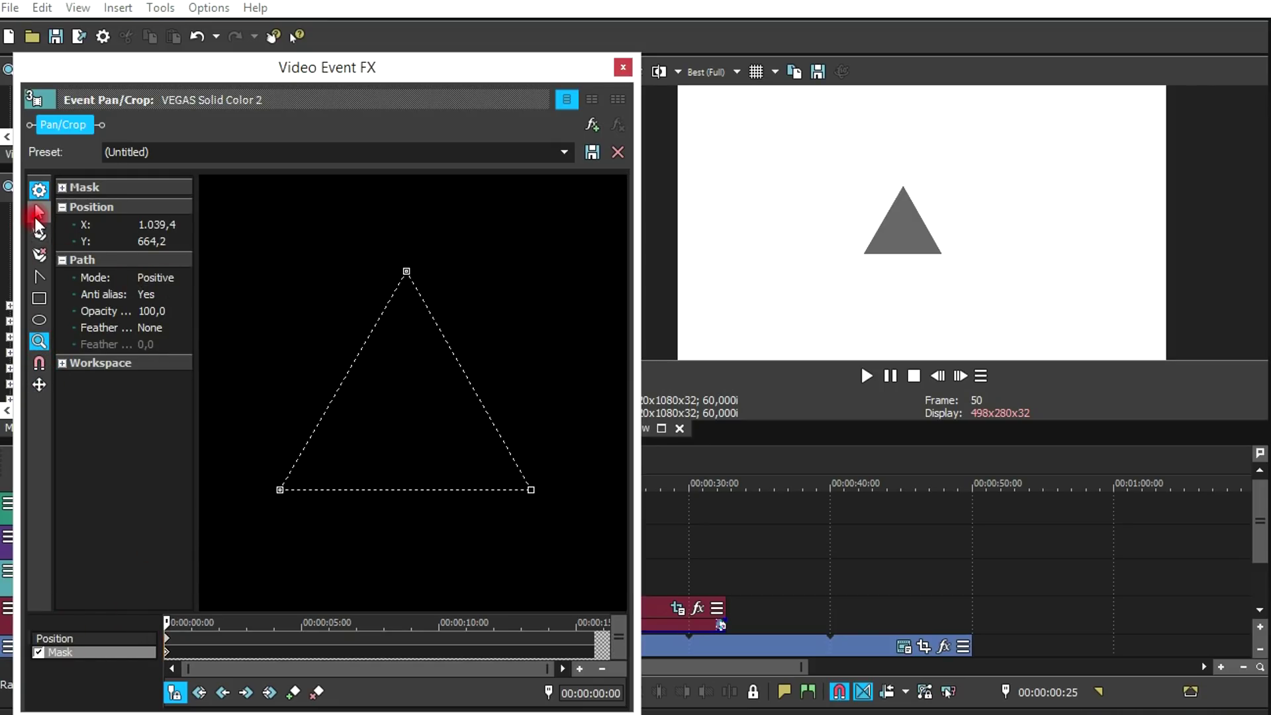
pyautogui.rightClick(405, 280)
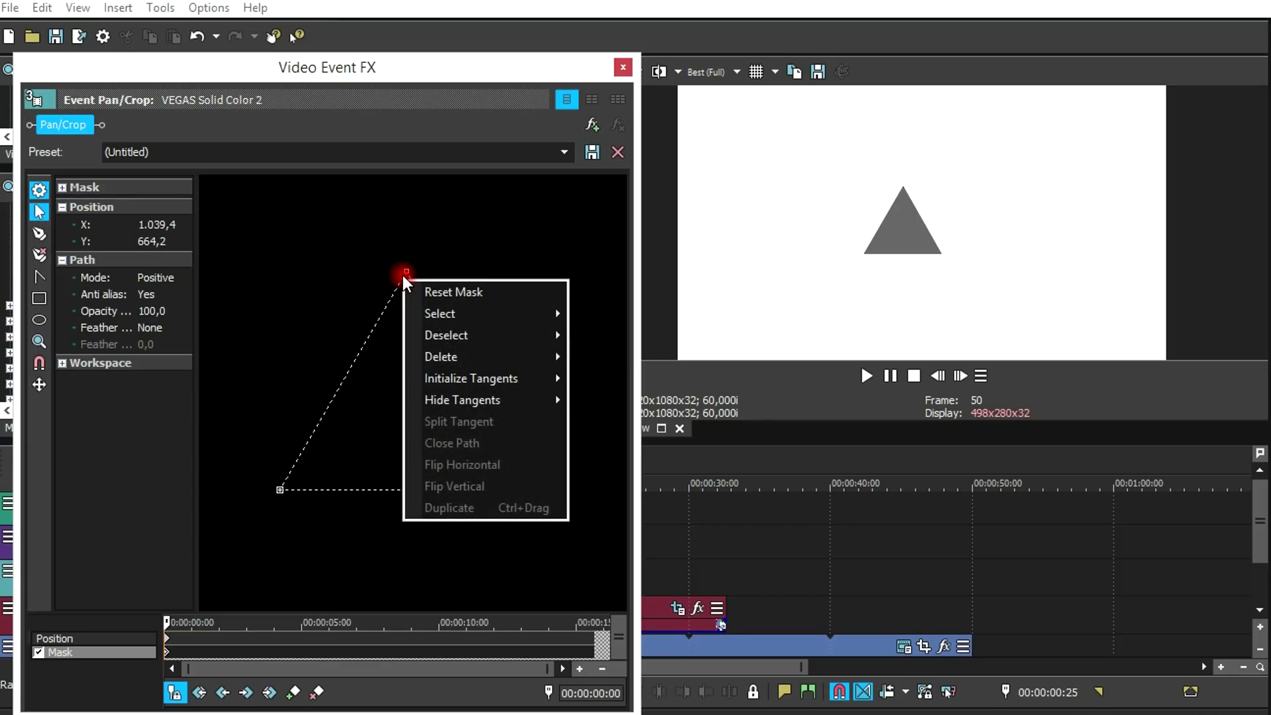
pyautogui.moveTo(463, 312)
pyautogui.click(616, 376)
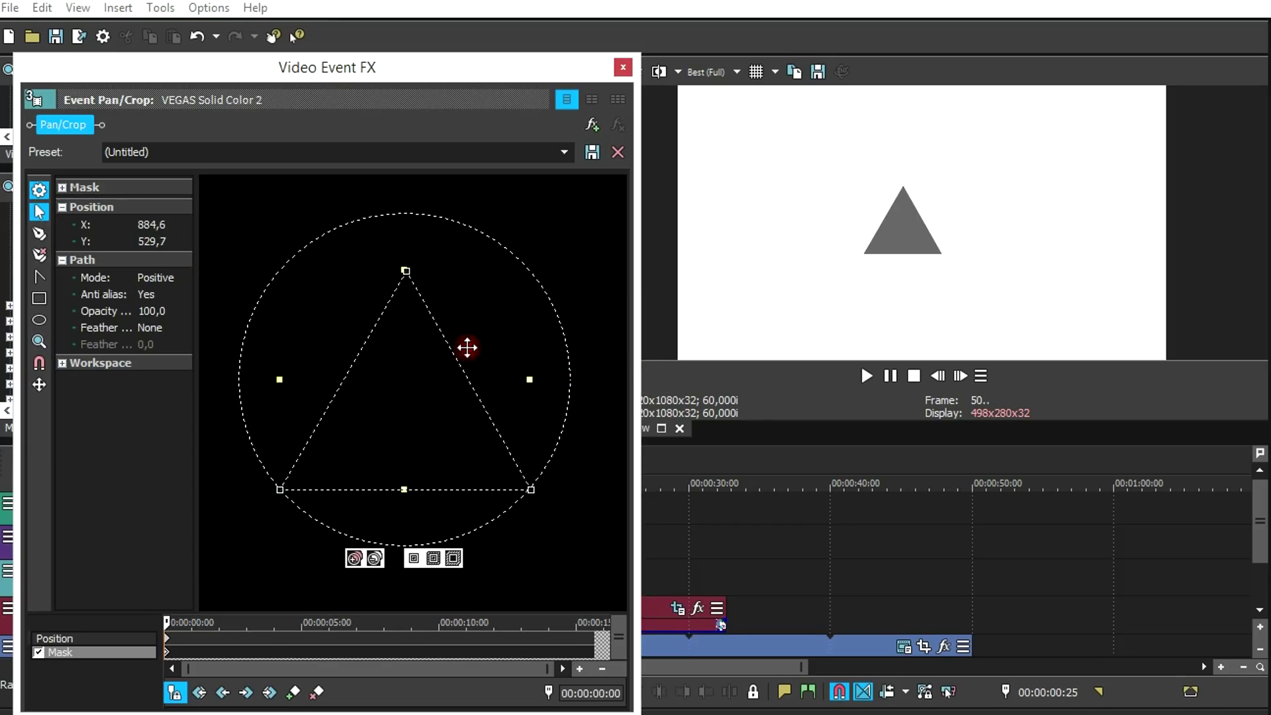
pyautogui.rightClick(434, 372)
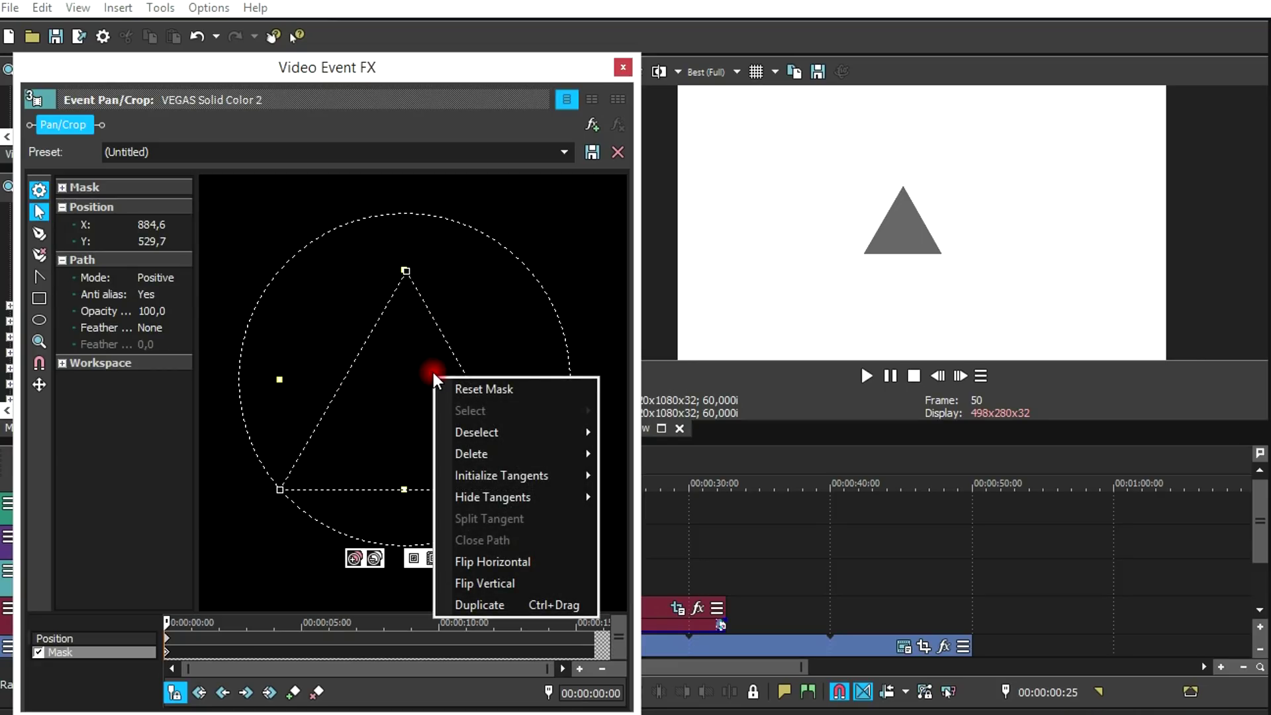
pyautogui.moveTo(502, 448)
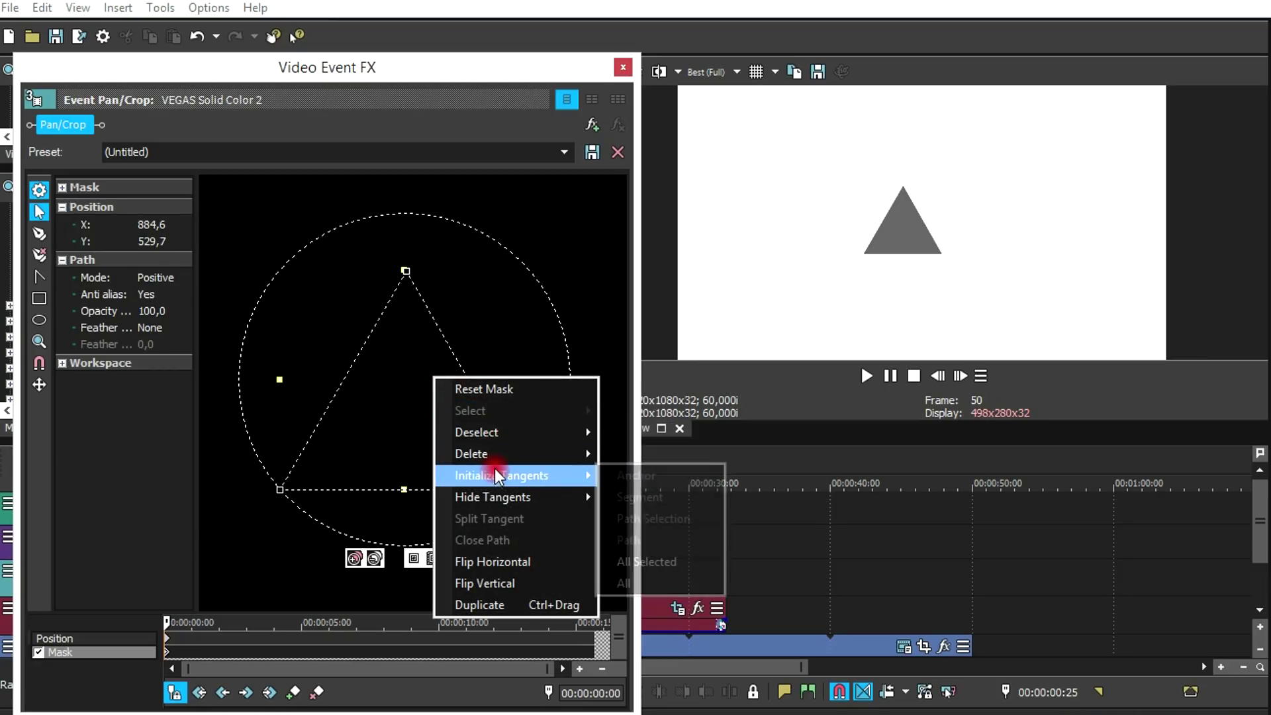
pyautogui.click(500, 604)
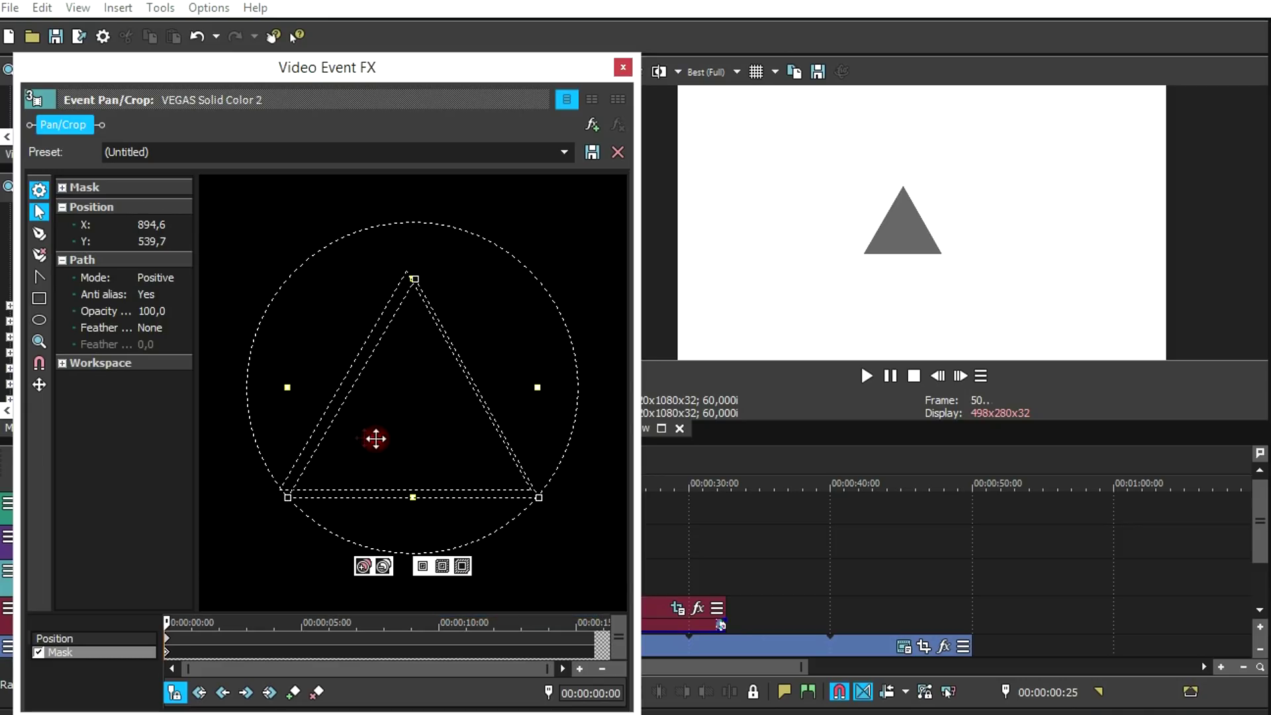
pyautogui.moveTo(371, 437); pyautogui.dragTo(483, 220)
# Turn the duplicated triangle upside down by moving its apex down to the original triangle's lower-right corner.
pyautogui.click(64, 327)
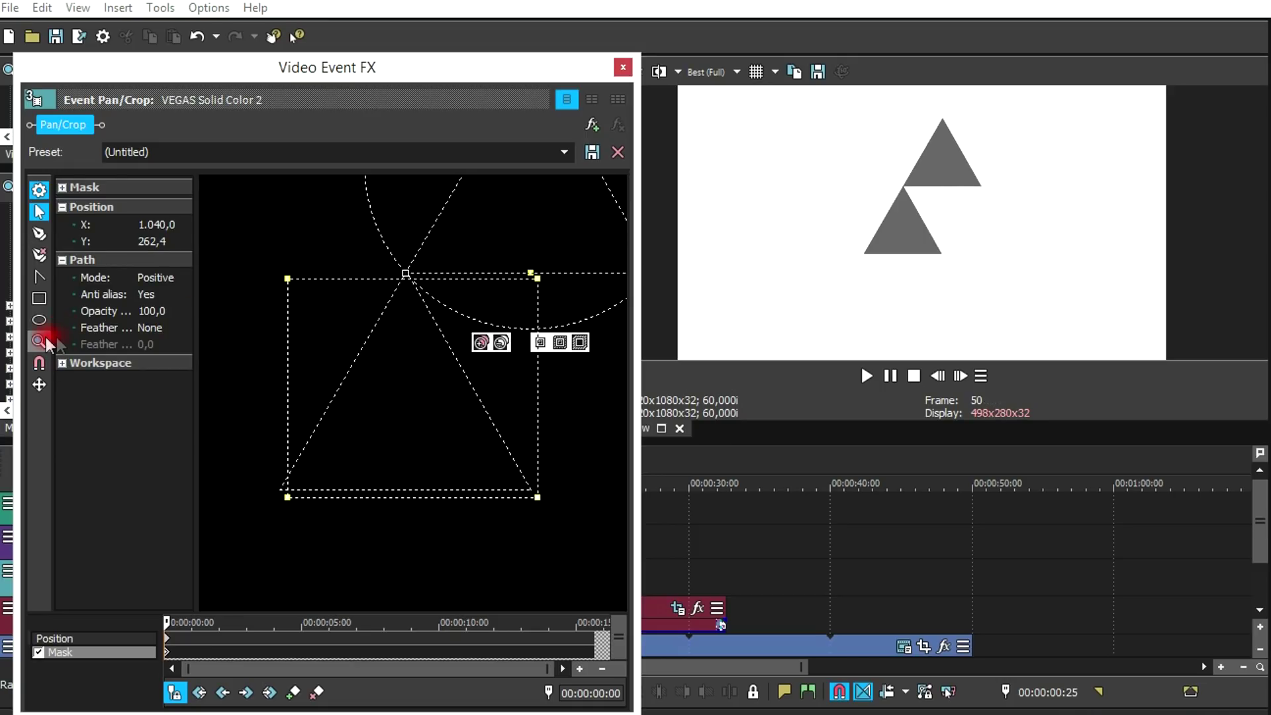
pyautogui.click(39, 341)
pyautogui.click(491, 320)
pyautogui.click(40, 212)
pyautogui.click(460, 283)
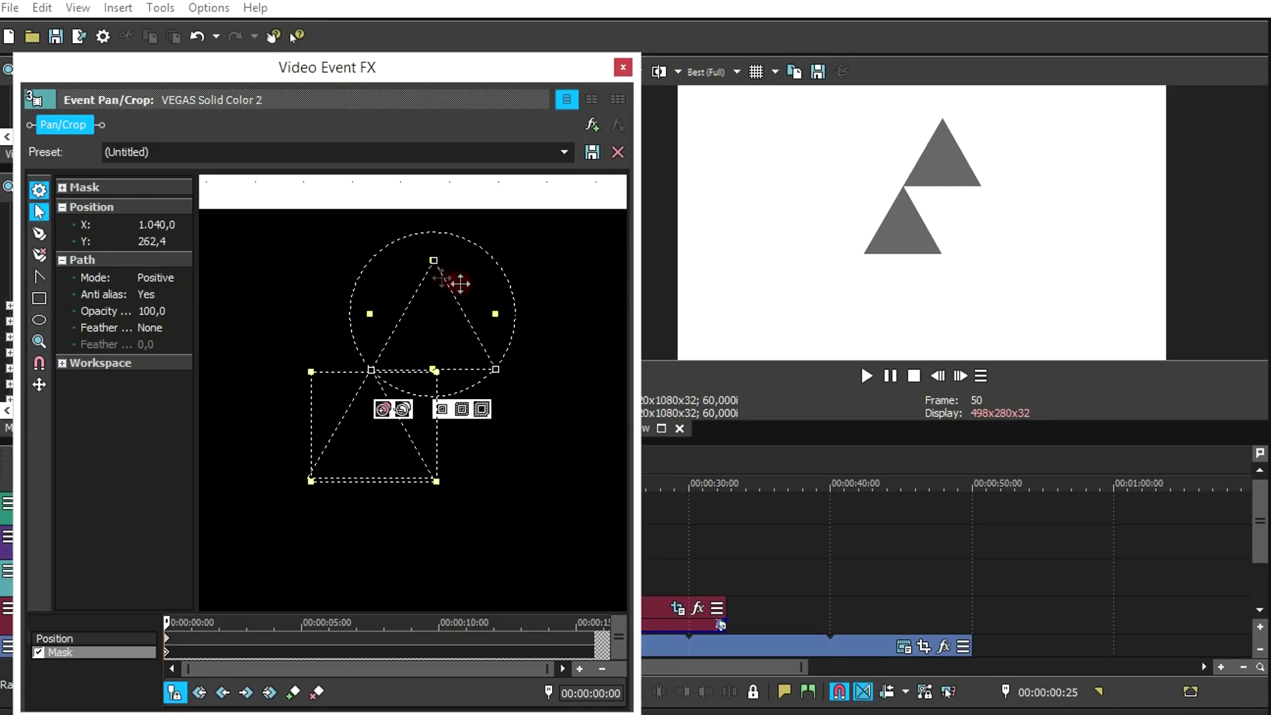
pyautogui.moveTo(434, 263); pyautogui.dragTo(445, 474)
pyautogui.click(383, 454)
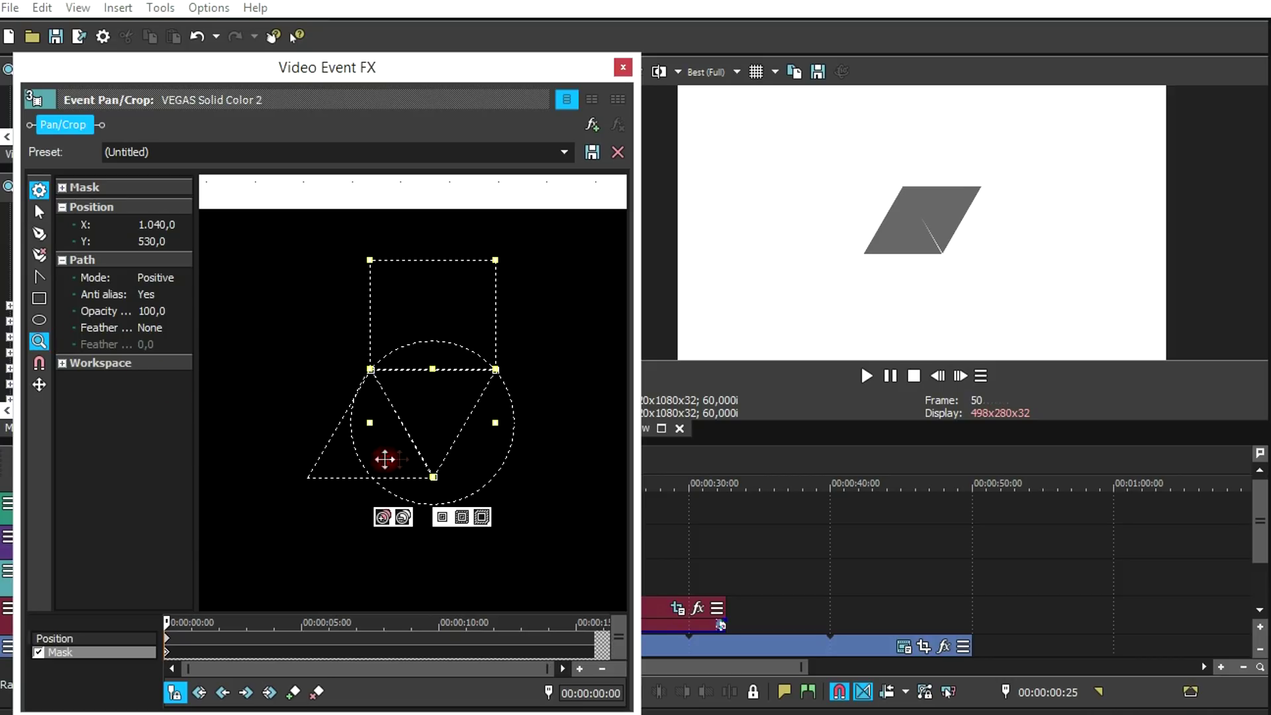
# Align the inverted triangle's upper-left corner with the original's apex at about X 886,7, Y 394,5.
pyautogui.click(39, 341)
pyautogui.click(458, 409)
pyautogui.click(463, 440)
pyautogui.click(453, 517)
pyautogui.click(39, 212)
pyautogui.moveTo(419, 368)
pyautogui.mouseDown()
pyautogui.moveTo(406, 379)
pyautogui.moveTo(424, 376)
pyautogui.mouseUp()
# Examine the joint between the original and inverted triangles around their shared upper corner.
pyautogui.click(39, 341)
pyautogui.rightClick(337, 318)
pyautogui.rightClick(420, 355)
pyautogui.click(388, 321)
pyautogui.click(398, 349)
pyautogui.click(39, 212)
pyautogui.click(39, 341)
pyautogui.moveTo(397, 66); pyautogui.dragTo(409, 66)
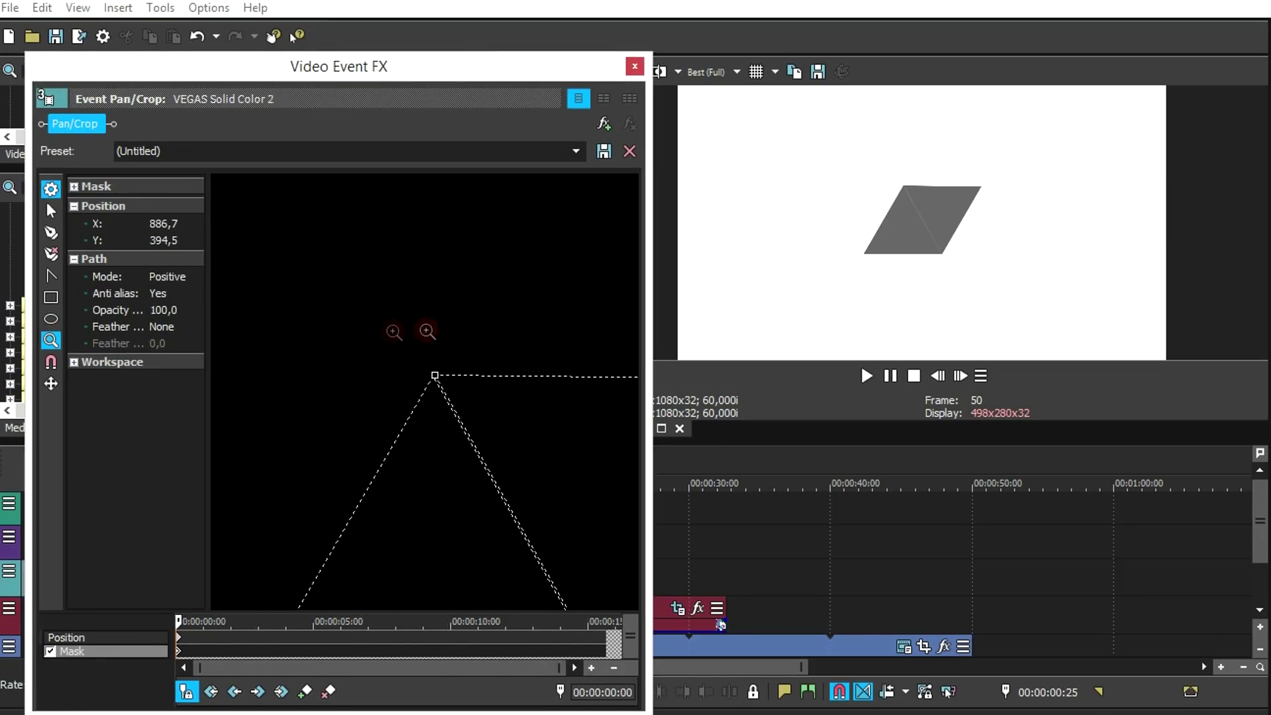
pyautogui.rightClick(428, 332)
pyautogui.rightClick(388, 337)
pyautogui.rightClick(388, 337)
pyautogui.rightClick(388, 337)
pyautogui.click(539, 490)
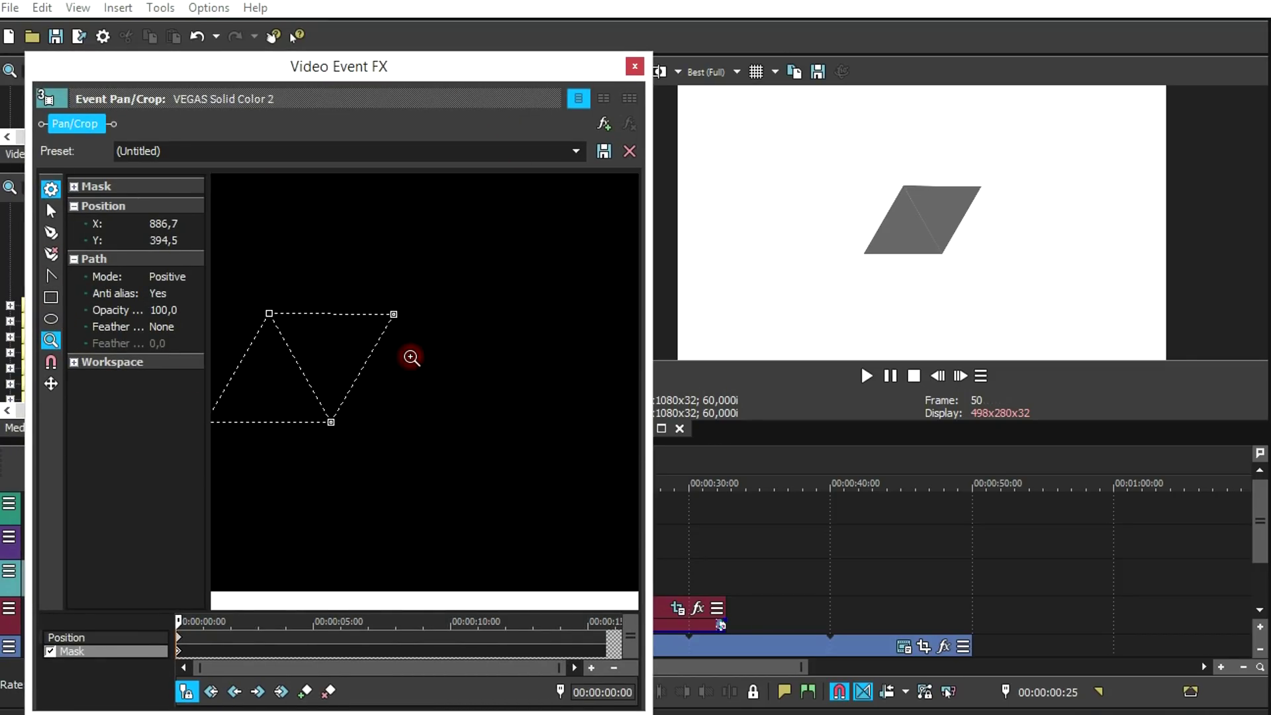
# Nudge the inverted triangle's upper-right corner slightly upward to straighten its top edge.
pyautogui.click(411, 357)
pyautogui.click(51, 211)
pyautogui.moveTo(391, 307); pyautogui.dragTo(391, 305)
pyautogui.click(51, 341)
pyautogui.rightClick(325, 427)
# Duplicate both triangle masks and move the copied pair right, beside the first pair.
pyautogui.click(51, 211)
pyautogui.rightClick(370, 376)
pyautogui.moveTo(418, 412)
pyautogui.click(570, 478)
pyautogui.rightClick(407, 374)
pyautogui.click(462, 604)
pyautogui.moveTo(376, 376); pyautogui.dragTo(503, 374)
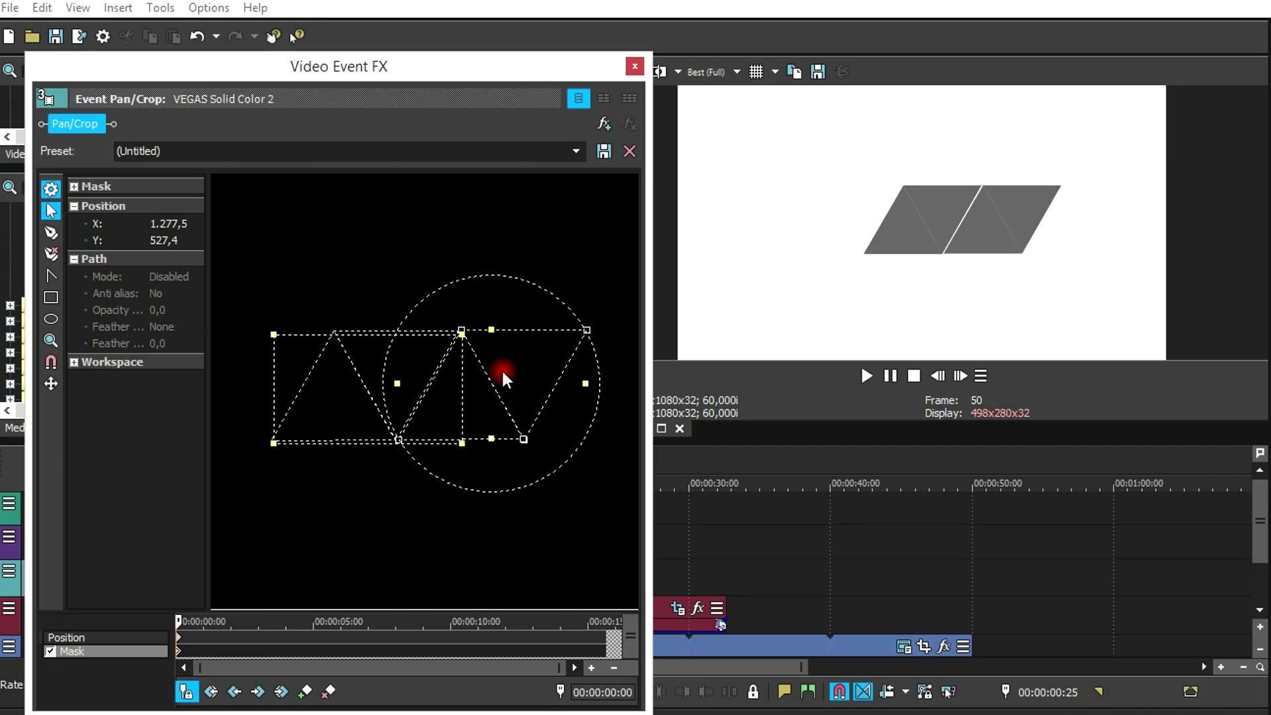
# Move the copied upright triangle left against the first pair, to about X 1.193,7, Y 529,0.
pyautogui.scroll(-2, 420, 418)
pyautogui.scroll(4, 455, 390)
pyautogui.click(51, 210)
pyautogui.moveTo(412, 441); pyautogui.dragTo(371, 449)
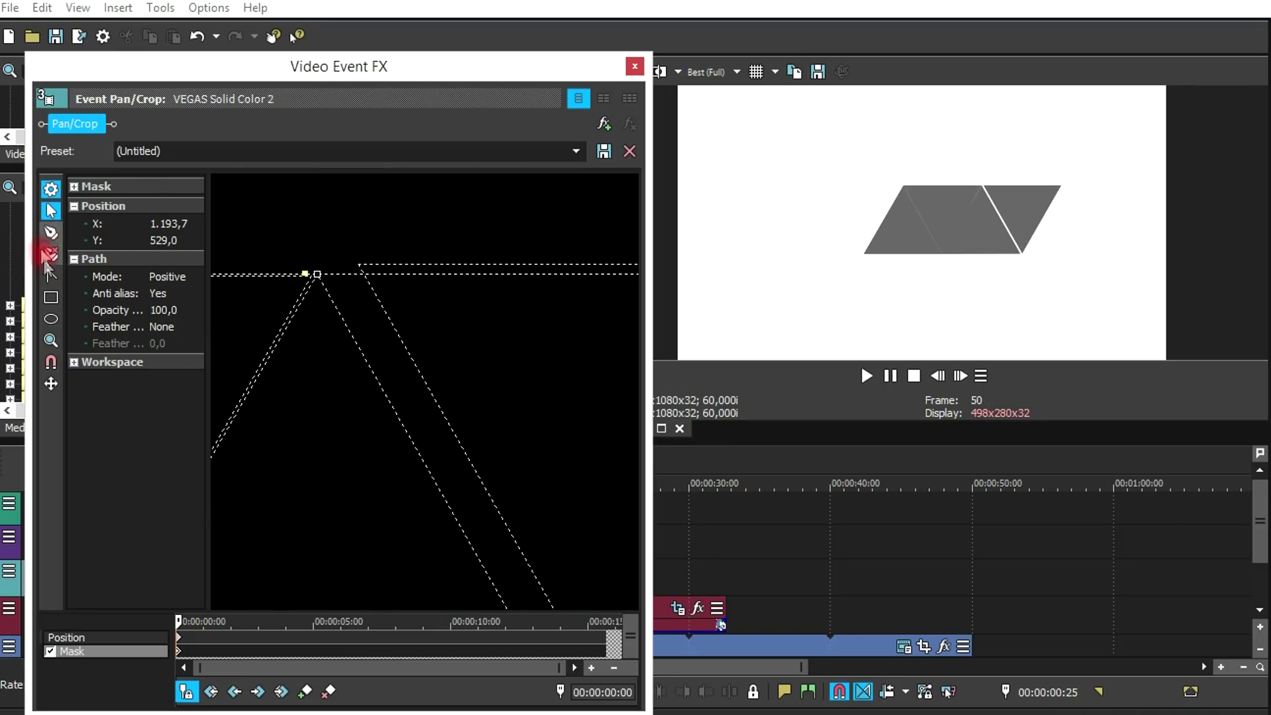
# Move the copied inverted triangle left against the right side of the copied upright triangle.
pyautogui.click(51, 339)
pyautogui.scroll(-3, 419, 473)
pyautogui.click(51, 210)
pyautogui.moveTo(484, 474); pyautogui.dragTo(476, 475)
pyautogui.click(51, 340)
pyautogui.scroll(-3, 529, 514)
pyautogui.scroll(3, 468, 532)
pyautogui.scroll(-3, 468, 532)
pyautogui.scroll(3, 327, 442)
pyautogui.scroll(1, 505, 368)
pyautogui.click(53, 213)
pyautogui.click(528, 438)
# Align the copied upright triangle's bottom edge with the first pair's shared lower corner, at about X 1.195,0, Y 664,2.
pyautogui.click(51, 340)
pyautogui.scroll(-3, 432, 490)
pyautogui.scroll(3, 463, 366)
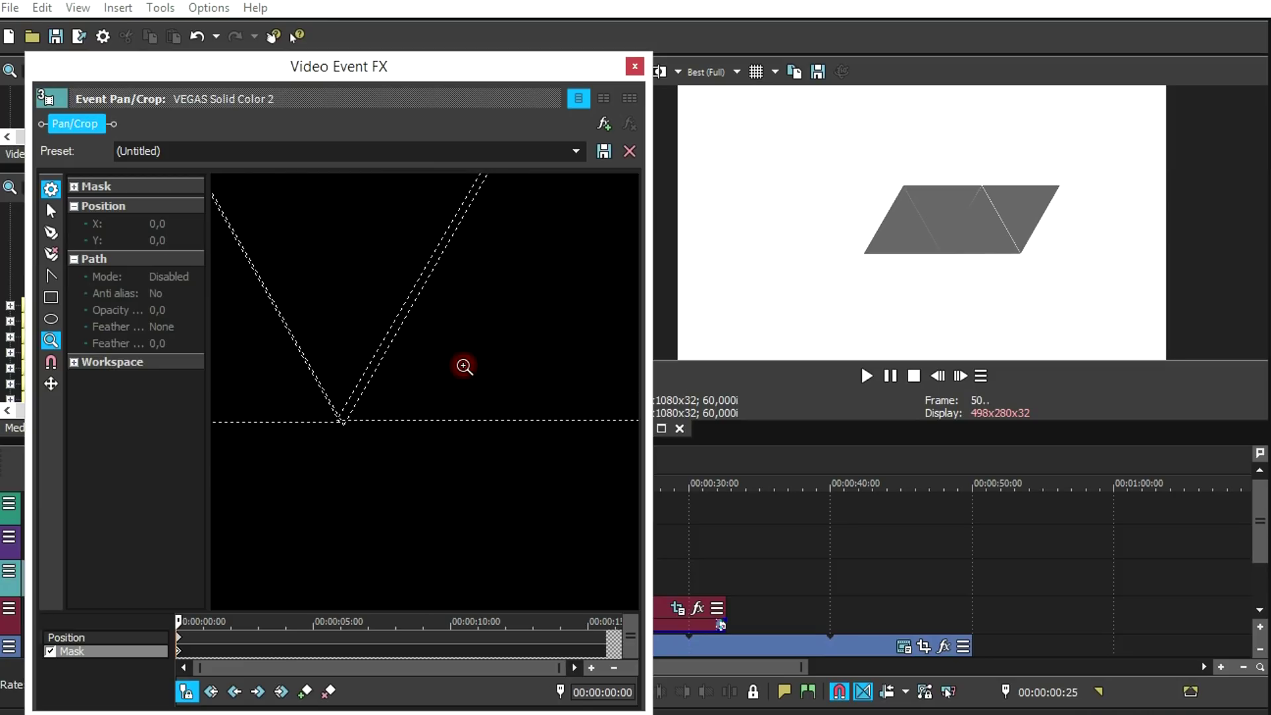
pyautogui.click(51, 211)
pyautogui.click(384, 422)
pyautogui.moveTo(343, 421); pyautogui.dragTo(350, 423)
pyautogui.click(51, 339)
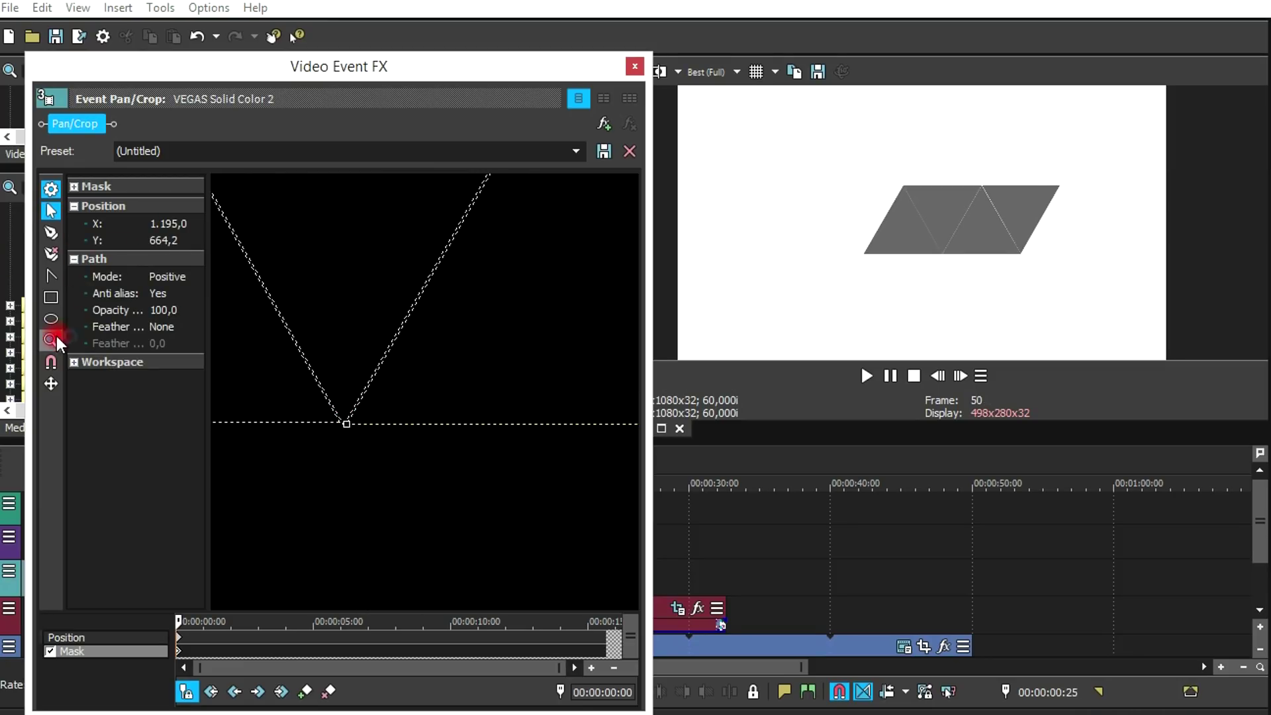
# Move the copied inverted triangle's lower corner to about X 1.349,9, Y 664,0 and close the Pan/Crop window.
pyautogui.click(357, 294)
pyautogui.scroll(-3, 357, 294)
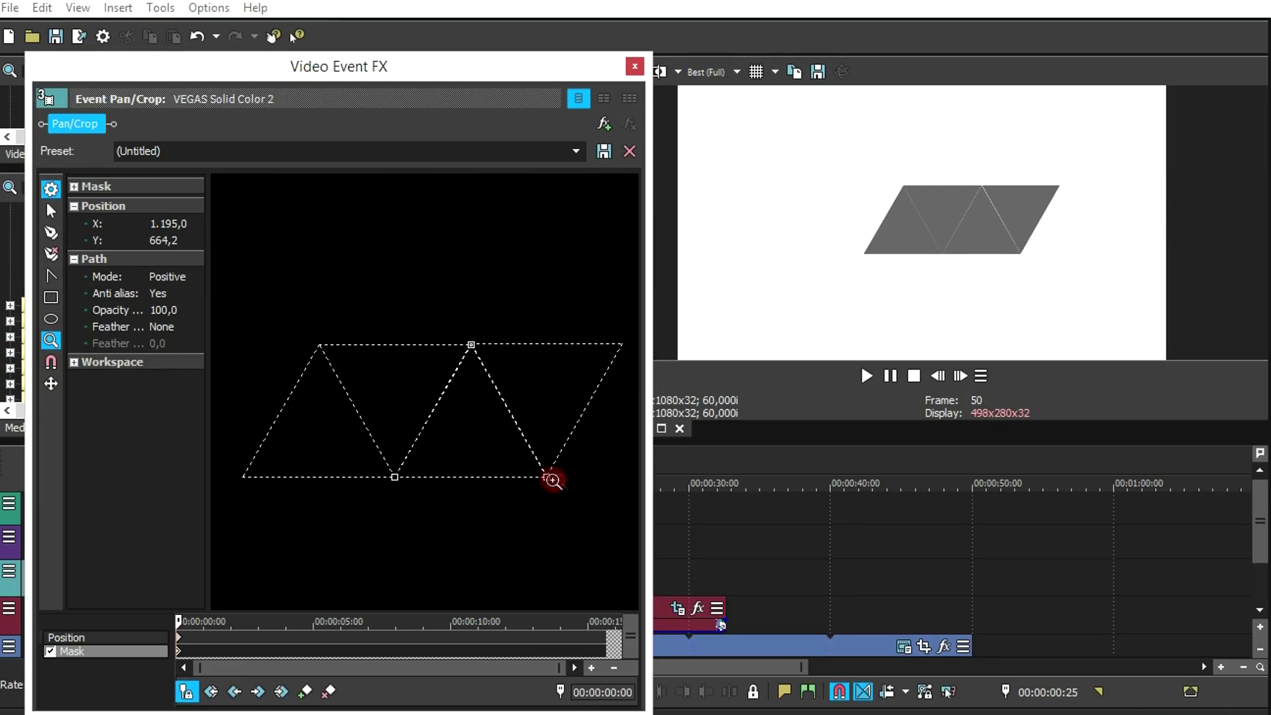
pyautogui.scroll(3, 553, 480)
pyautogui.click(51, 210)
pyautogui.moveTo(287, 398); pyautogui.dragTo(289, 409)
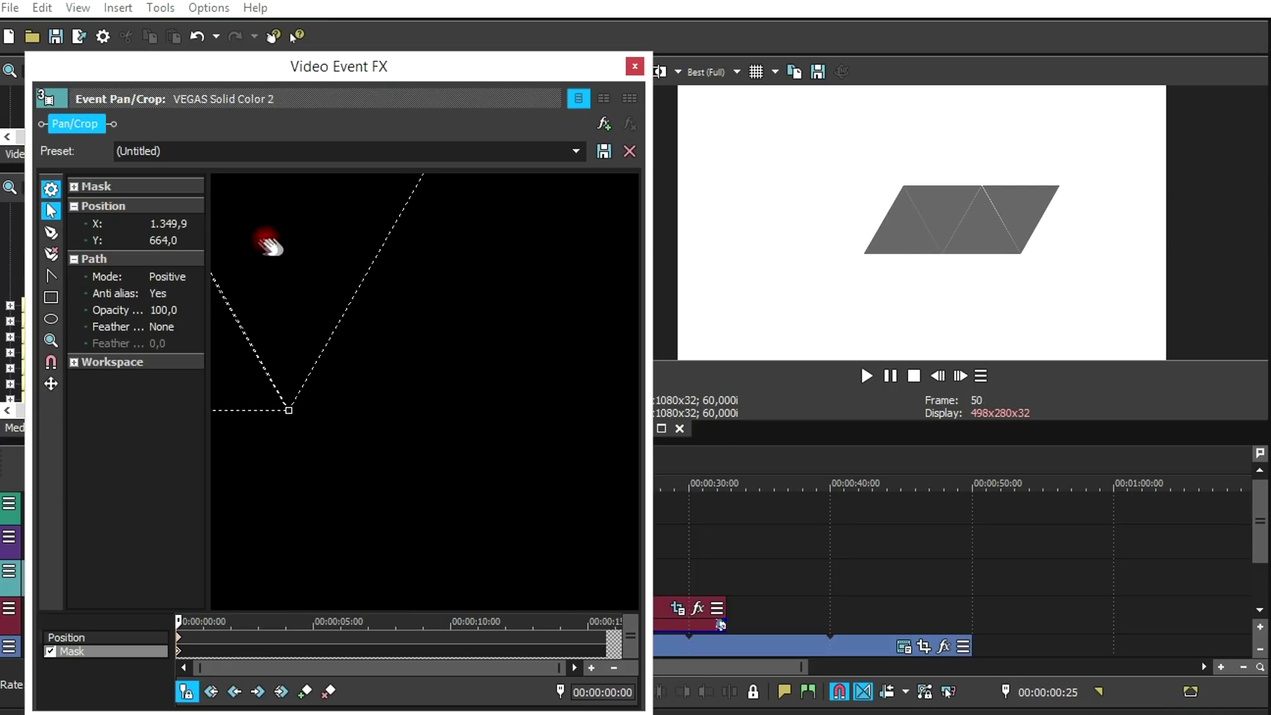
pyautogui.click(50, 340)
pyautogui.scroll(-4, 426, 369)
pyautogui.click(345, 390)
pyautogui.rightClick(419, 375)
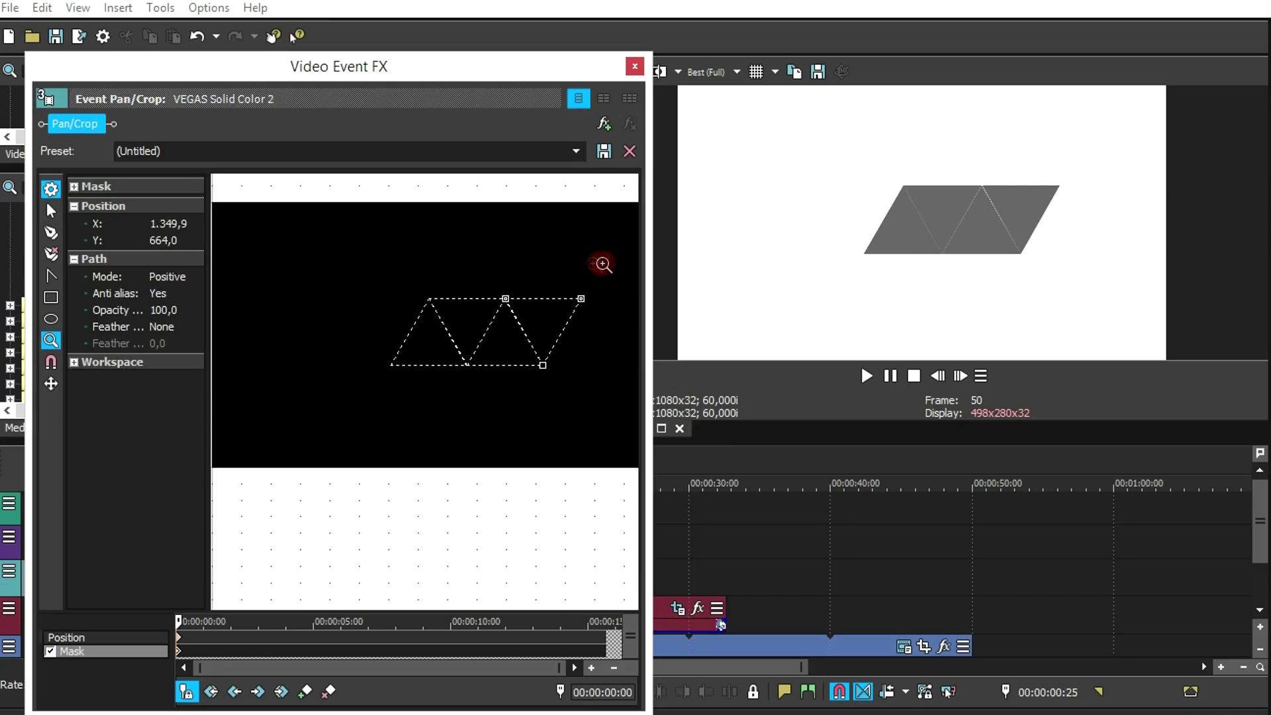
pyautogui.click(634, 67)
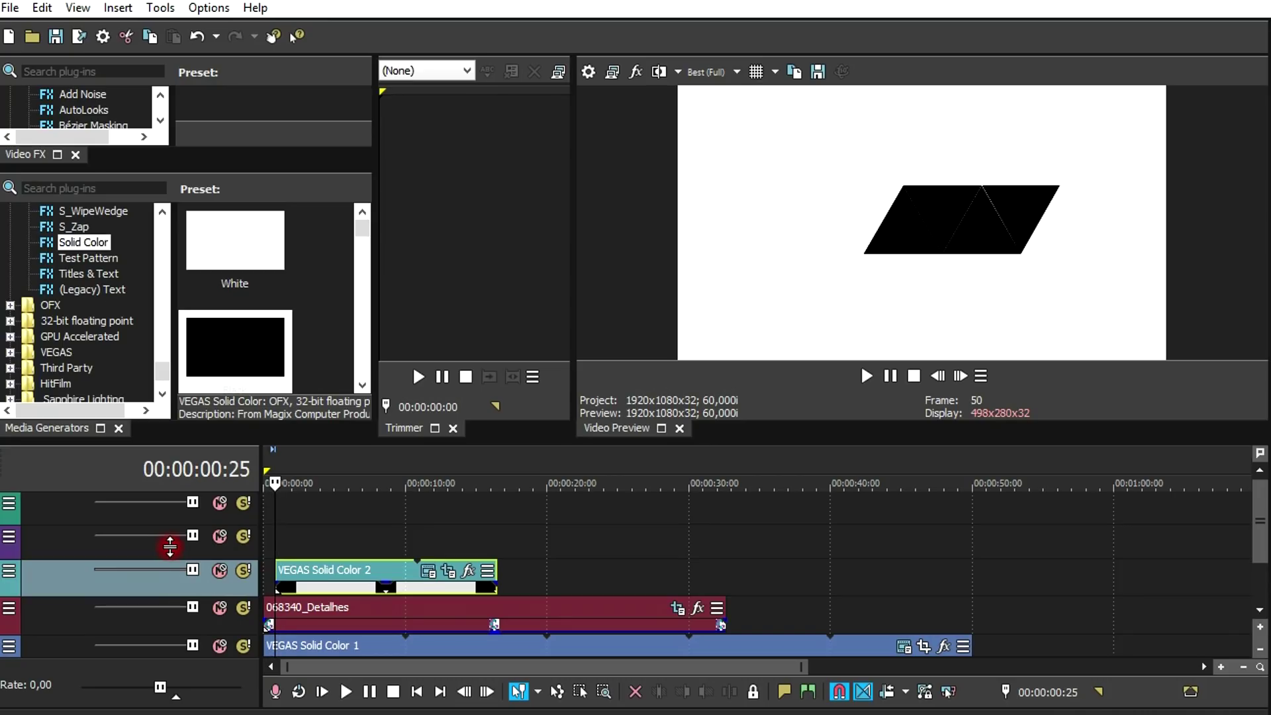
# Shrink the empty track above VEGAS Solid Color 2 and view the first Position keyframe in the event's Pan/Crop.
pyautogui.moveTo(170, 547); pyautogui.dragTo(170, 535)
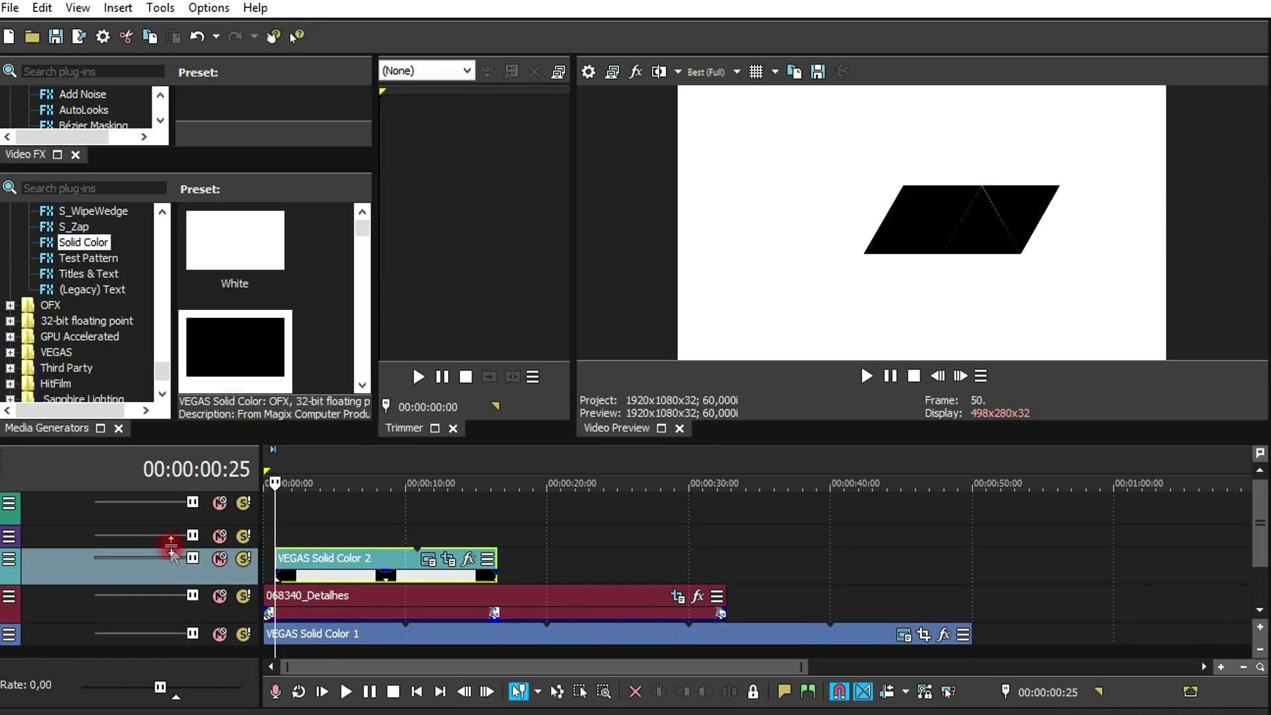
pyautogui.click(455, 518)
pyautogui.click(448, 560)
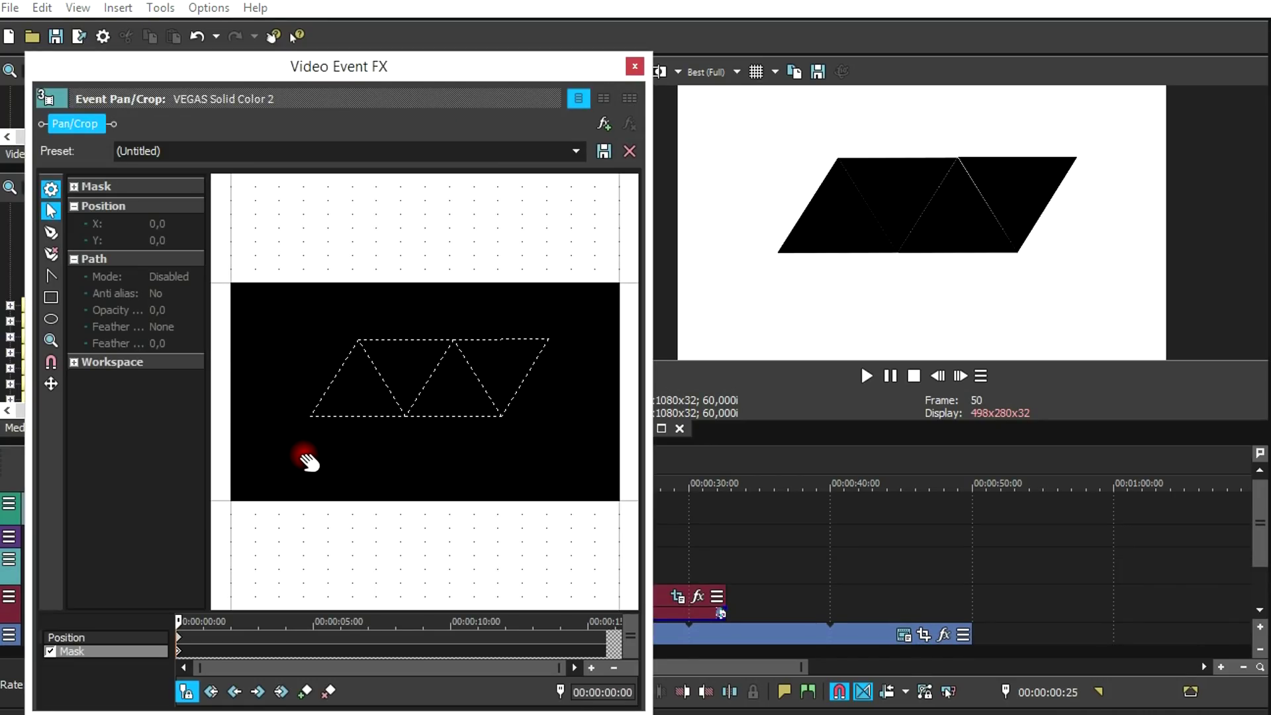
pyautogui.click(194, 631)
pyautogui.click(180, 638)
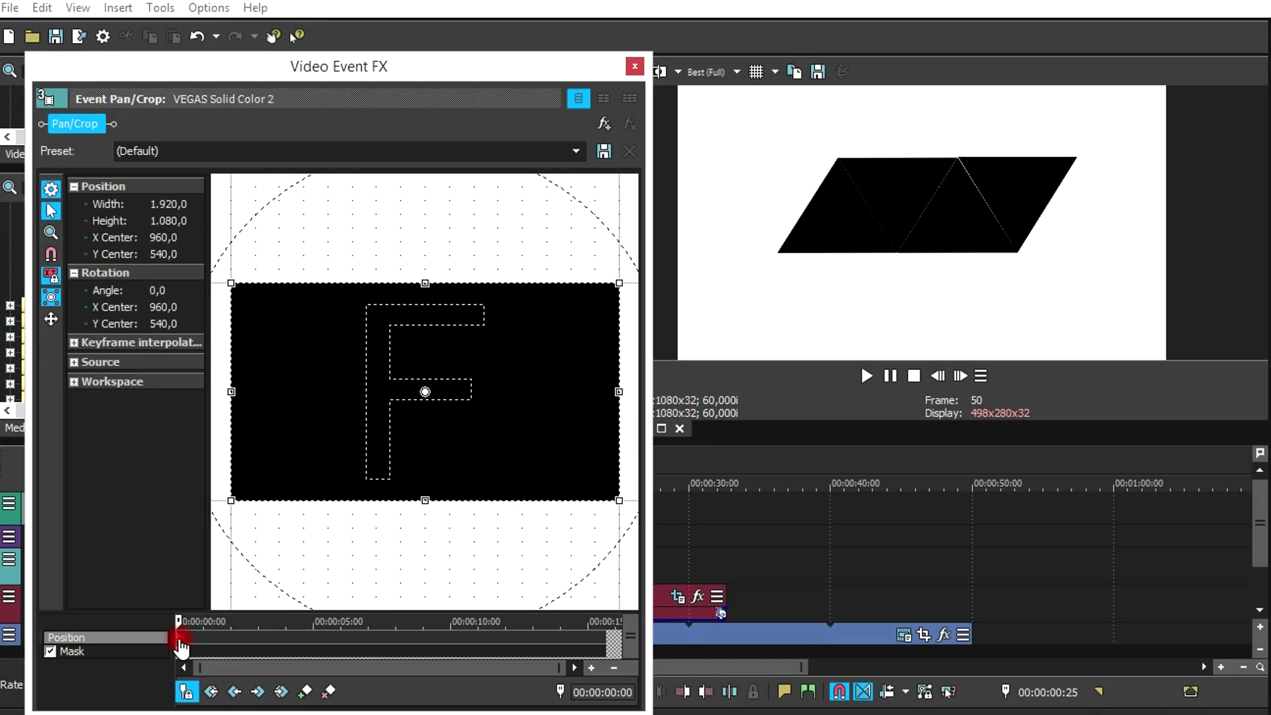
pyautogui.click(634, 67)
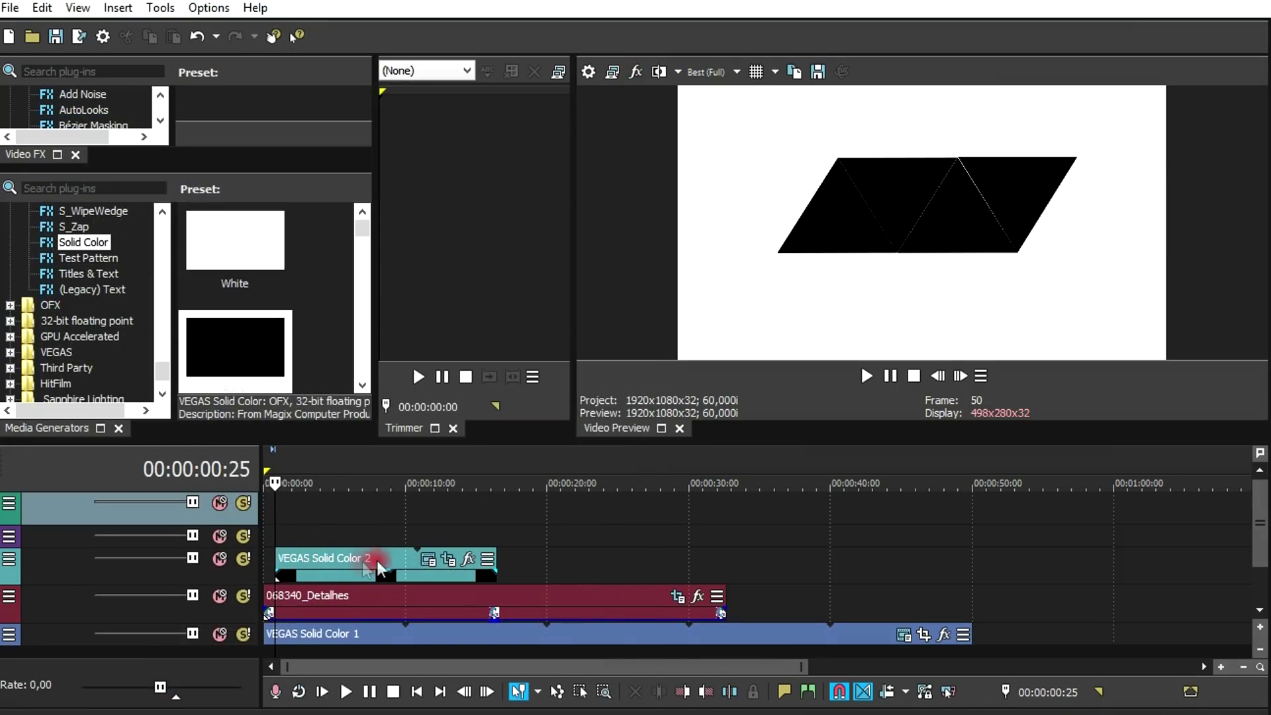
# Lower the opacity of the VEGAS Solid Color 2 event and reopen its Pan/Crop at the first mask keyframe.
pyautogui.moveTo(392, 580); pyautogui.dragTo(389, 580)
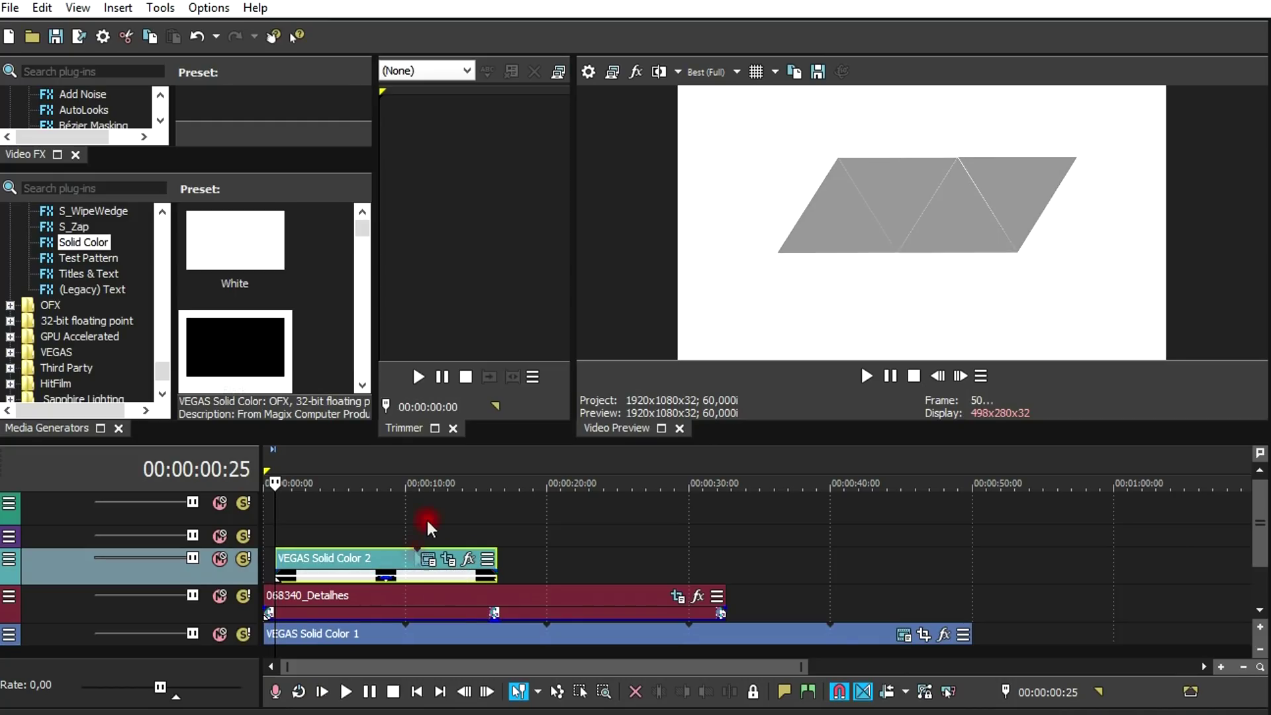
pyautogui.click(427, 520)
pyautogui.click(453, 561)
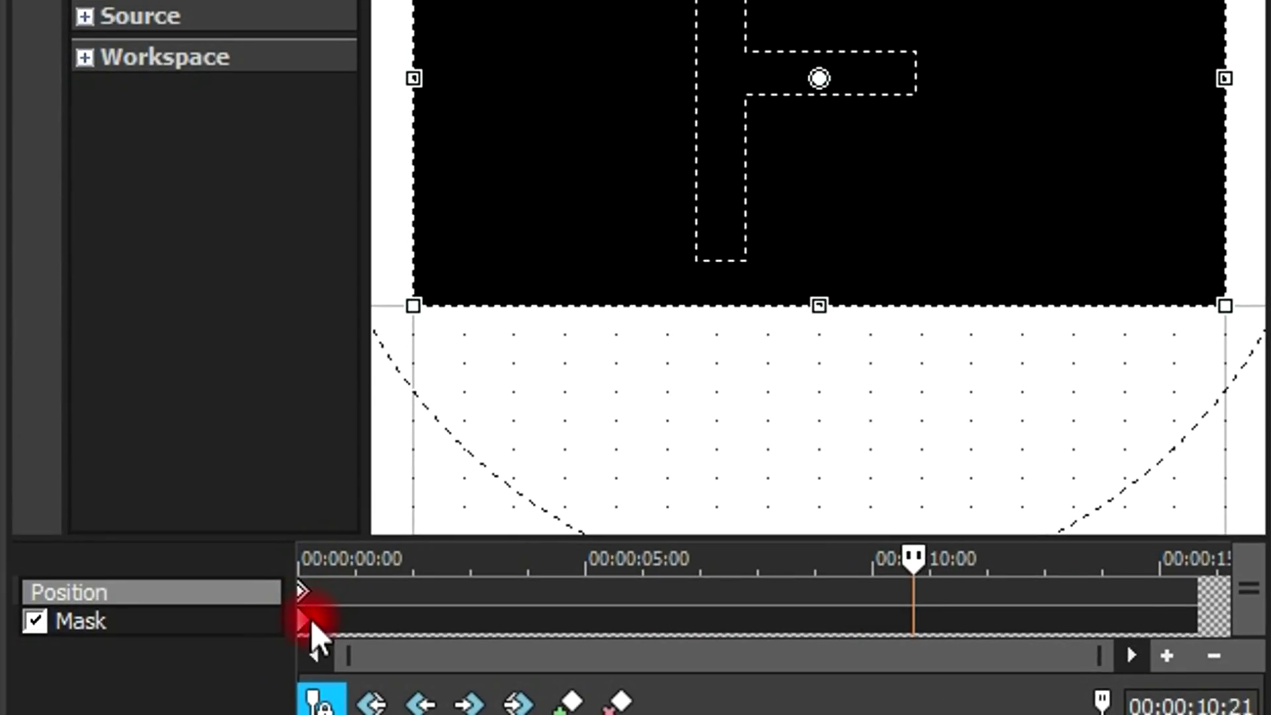
pyautogui.click(181, 651)
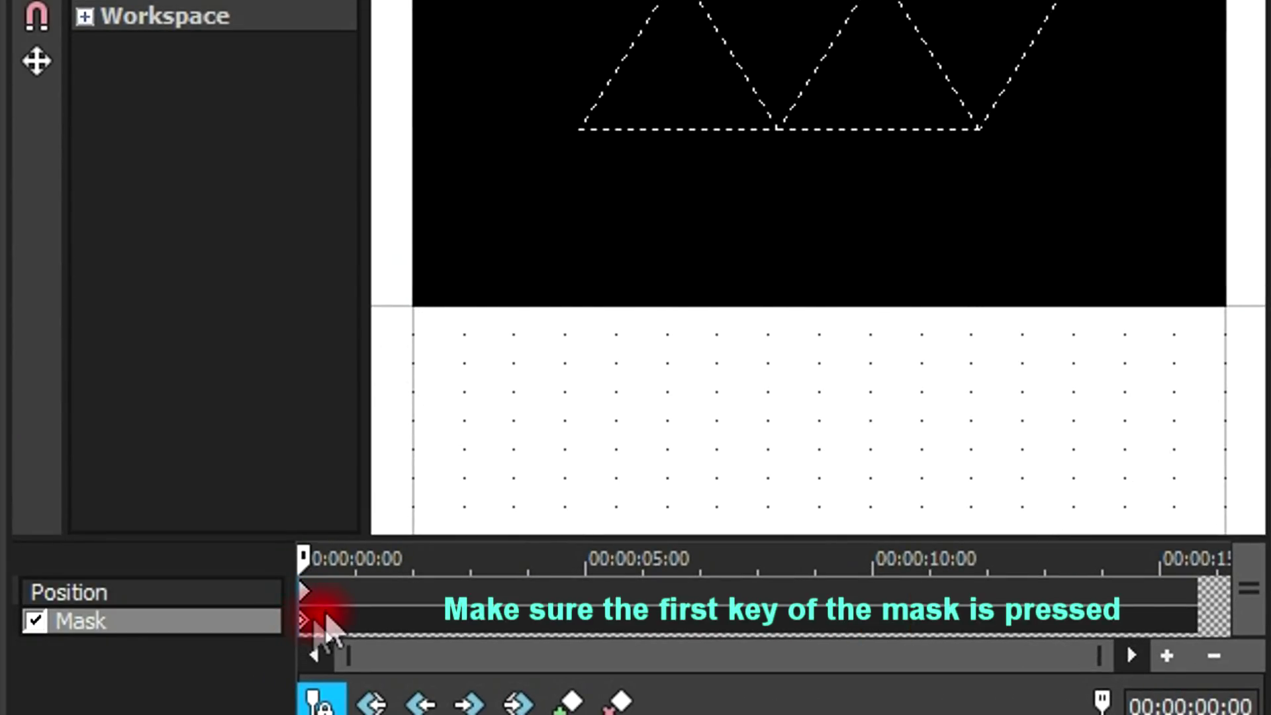
# Set the leftmost upright triangle's path opacity to 45,0.
pyautogui.click(689, 129)
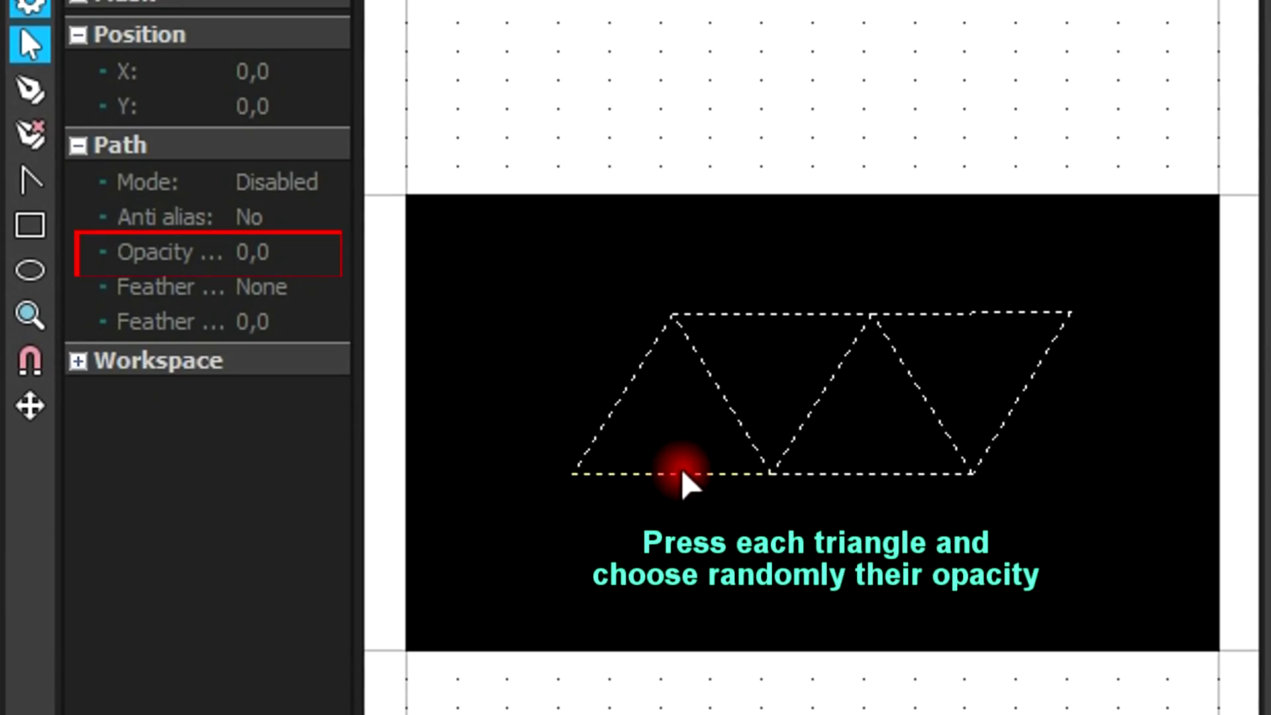
pyautogui.click(682, 474)
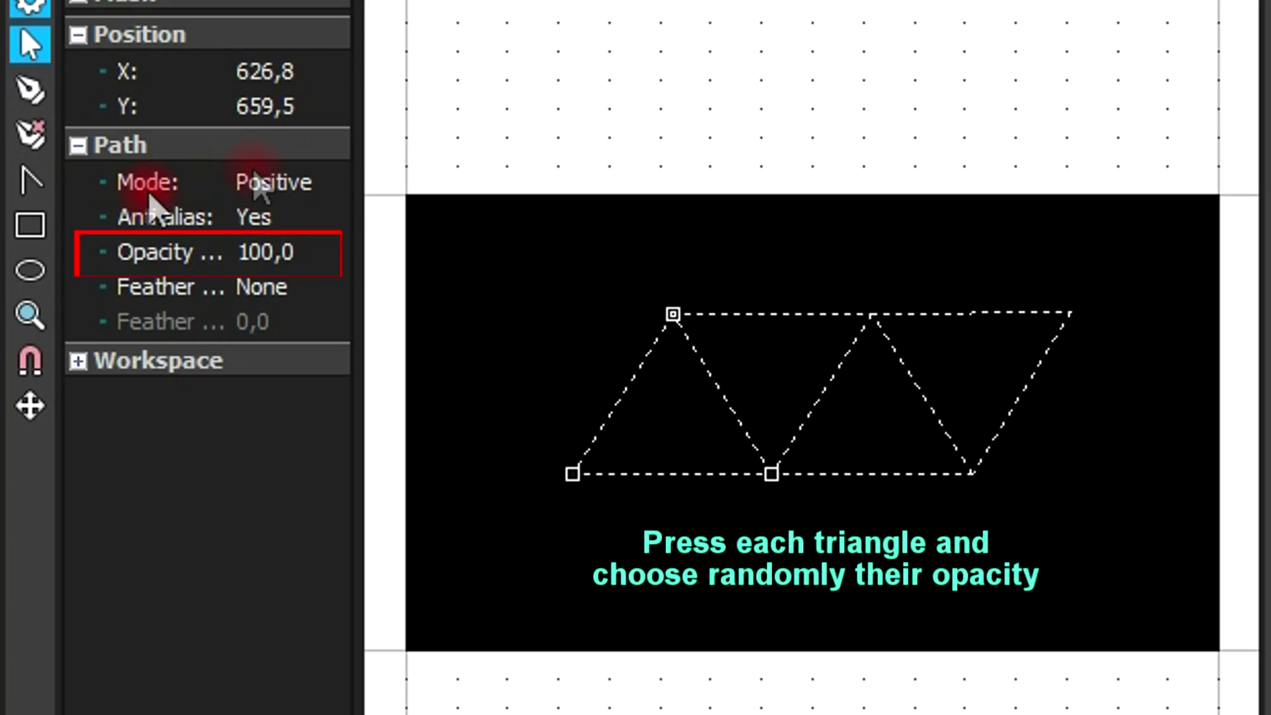
pyautogui.click(335, 260)
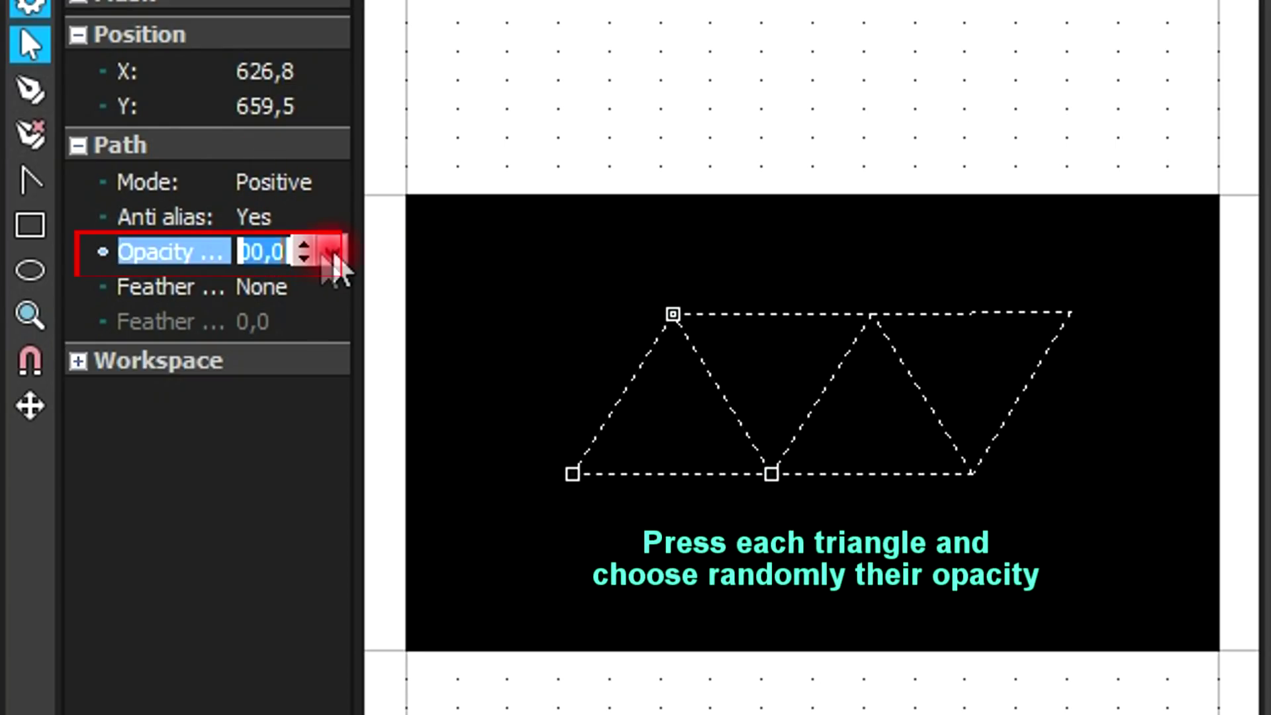
pyautogui.click(334, 253)
pyautogui.moveTo(340, 290); pyautogui.dragTo(292, 292)
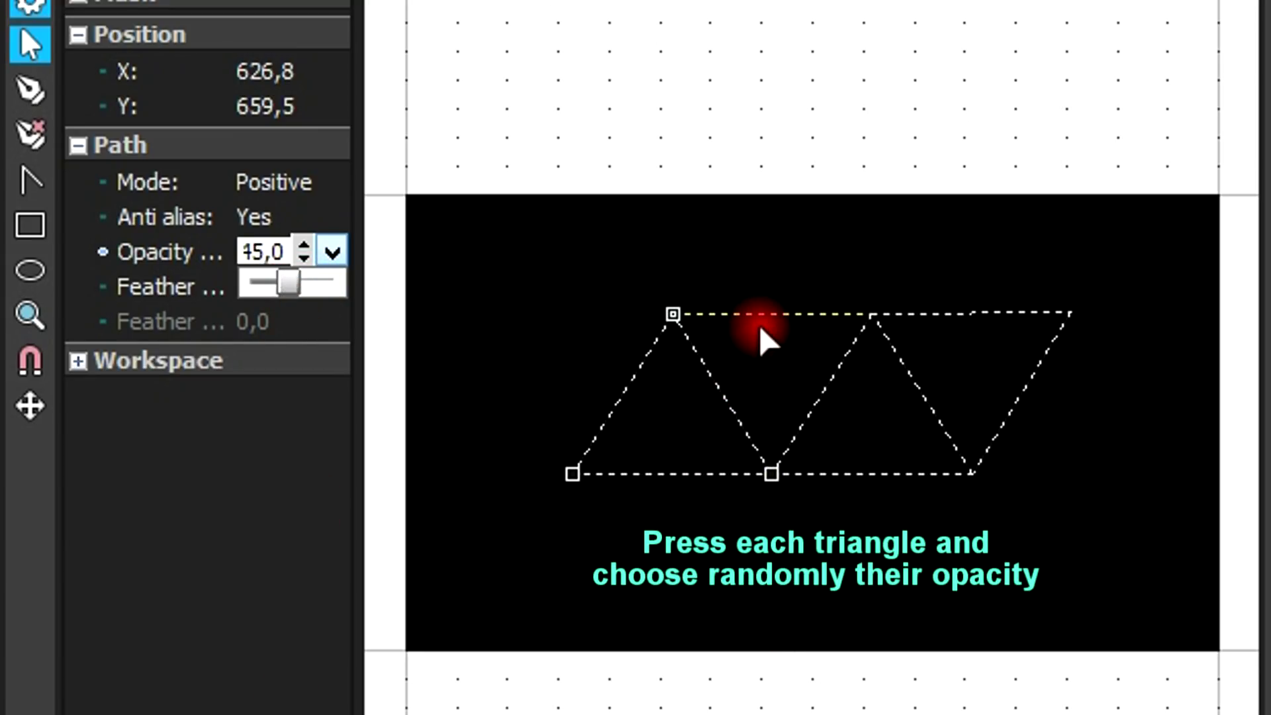
# Lower the path opacity of the second upright triangle.
pyautogui.click(878, 472)
pyautogui.click(265, 252)
pyautogui.click(332, 252)
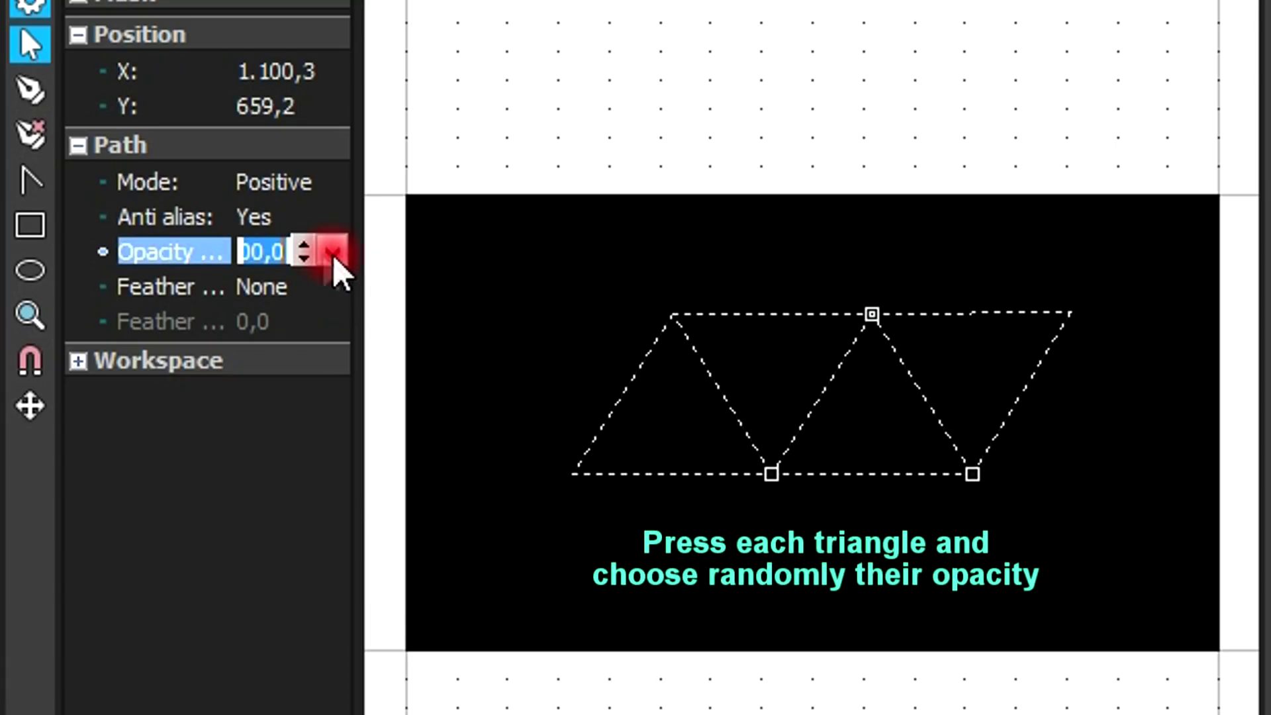
pyautogui.moveTo(335, 287); pyautogui.dragTo(291, 286)
# Set the left inverted triangle's path opacity to 67,5 and close the Pan/Crop window.
pyautogui.click(781, 321)
pyautogui.click(333, 253)
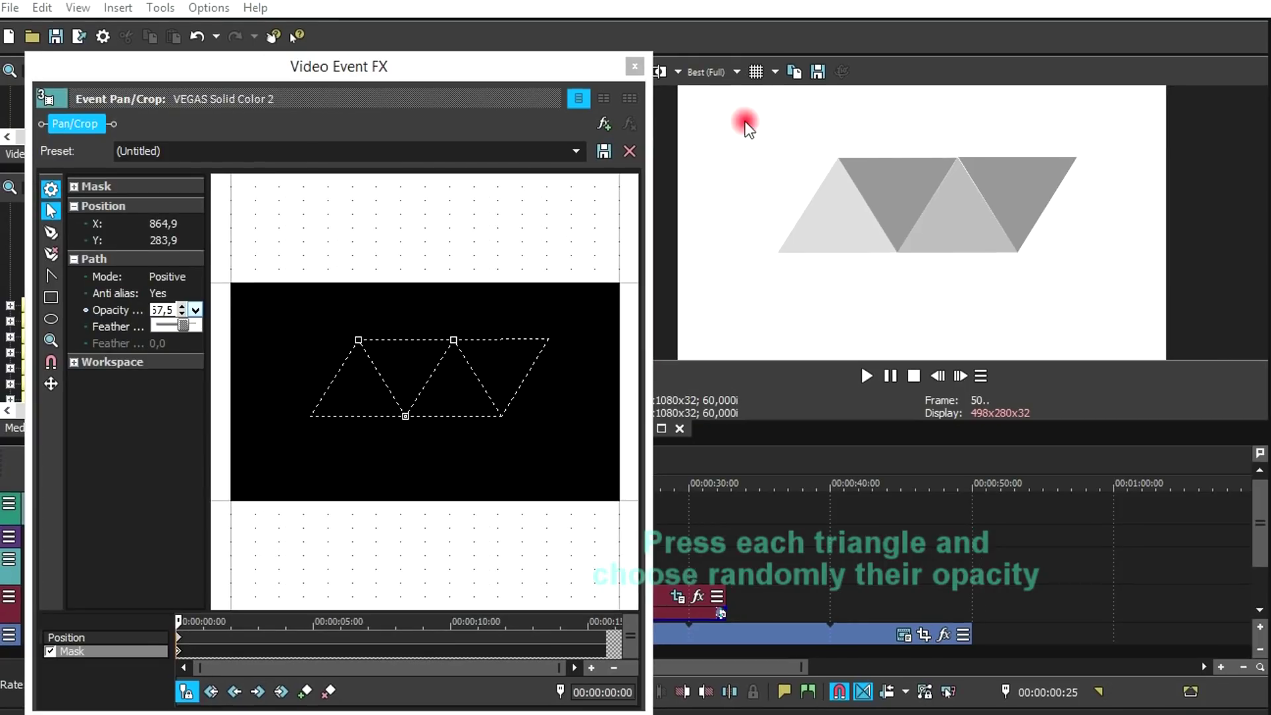
pyautogui.click(641, 70)
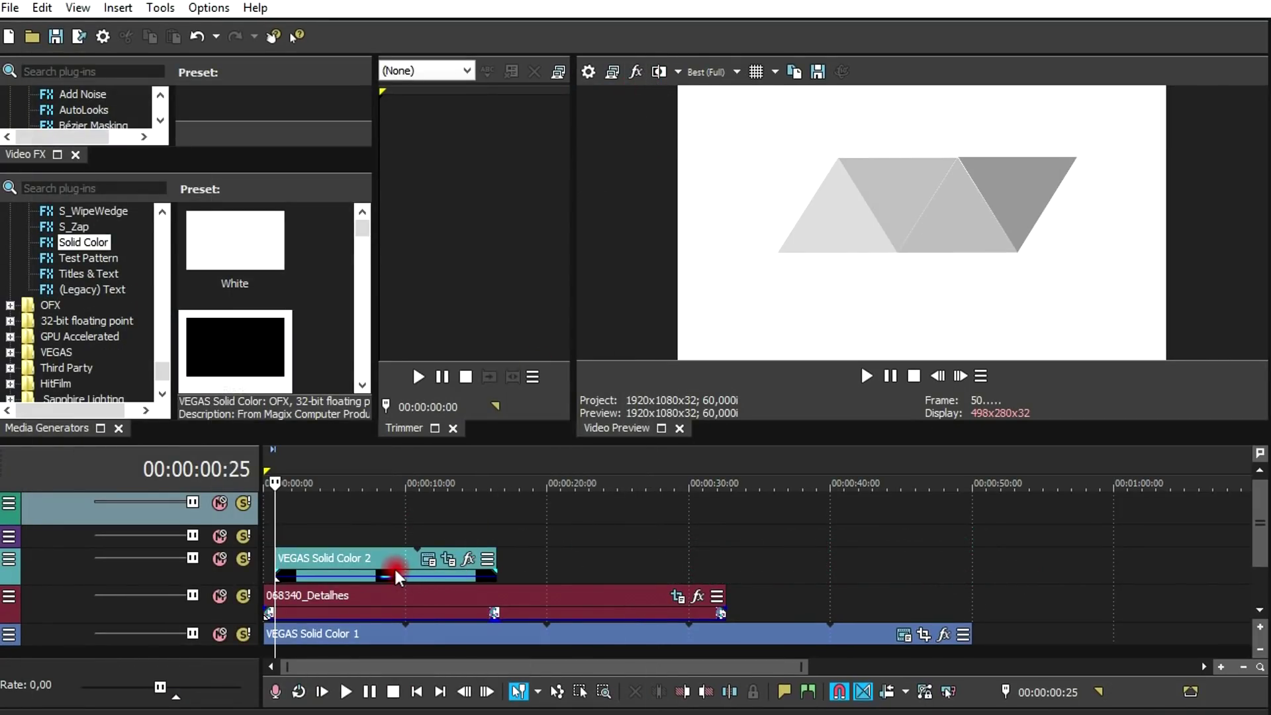
# Raise the VEGAS Solid Color 2 event's opacity to about 75 % and reopen its Pan/Crop on the mask track.
pyautogui.moveTo(397, 576); pyautogui.dragTo(399, 582)
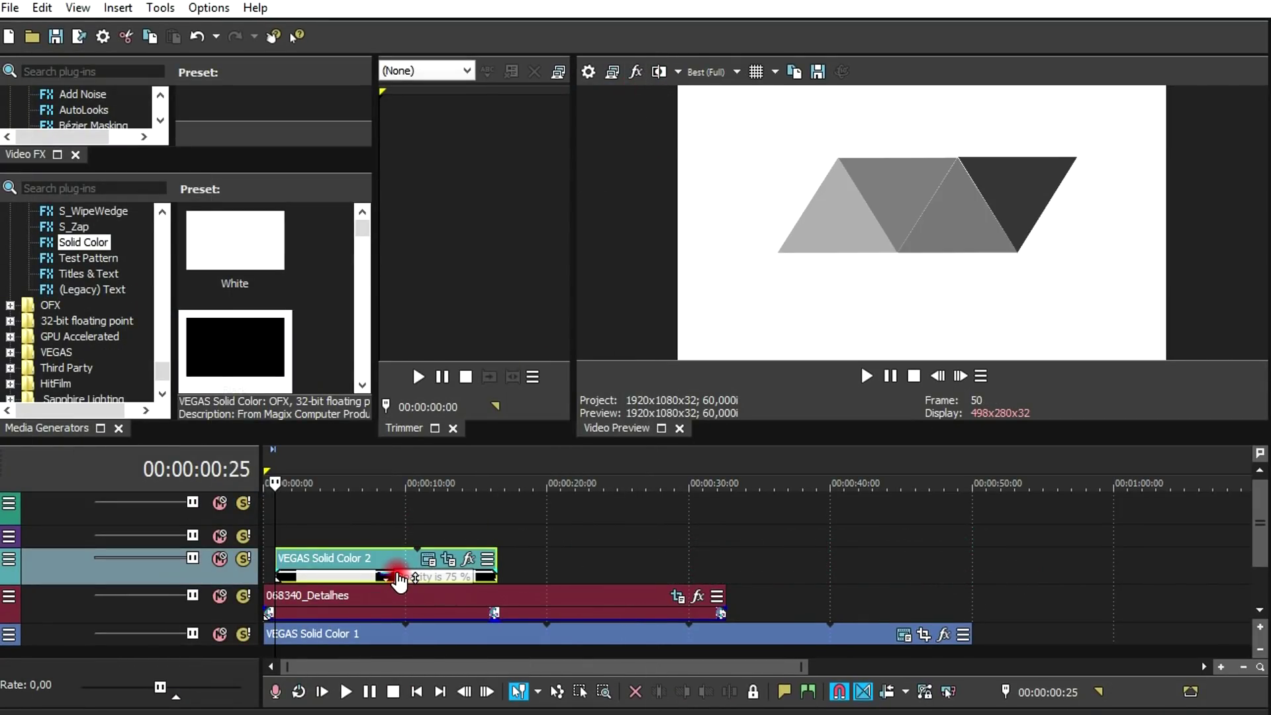
pyautogui.click(470, 538)
pyautogui.click(449, 563)
pyautogui.click(219, 638)
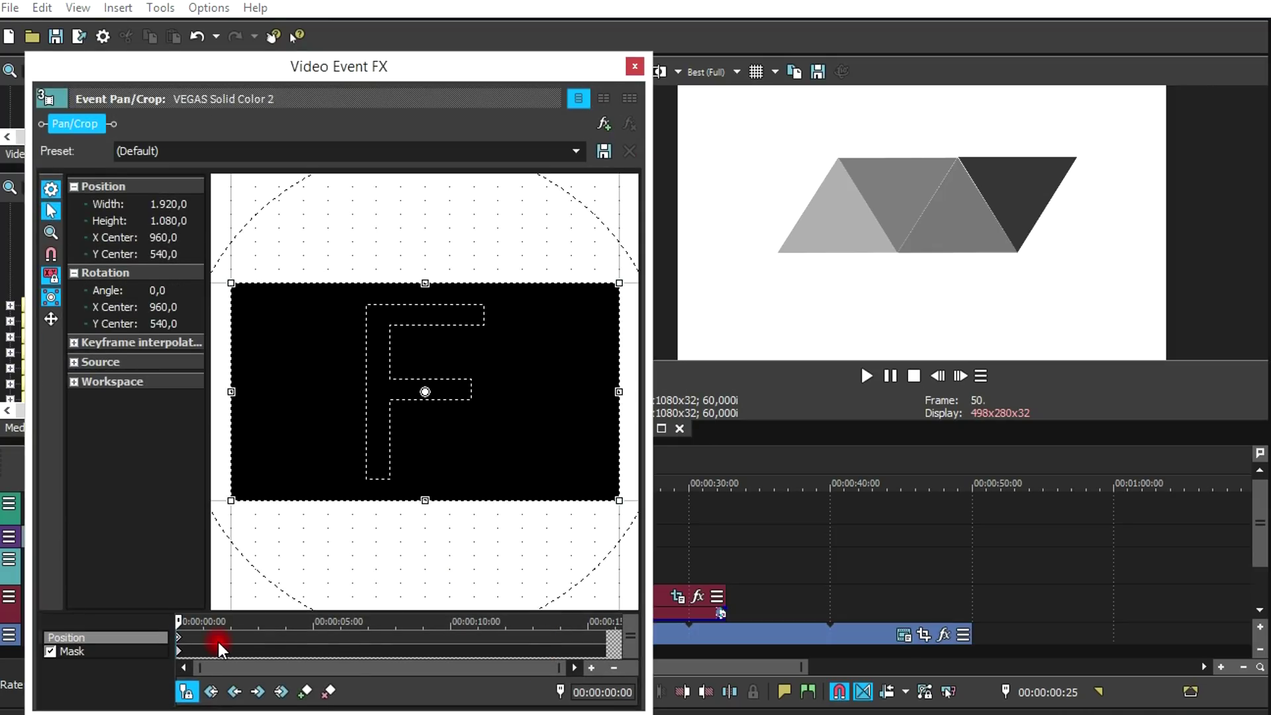
pyautogui.click(193, 653)
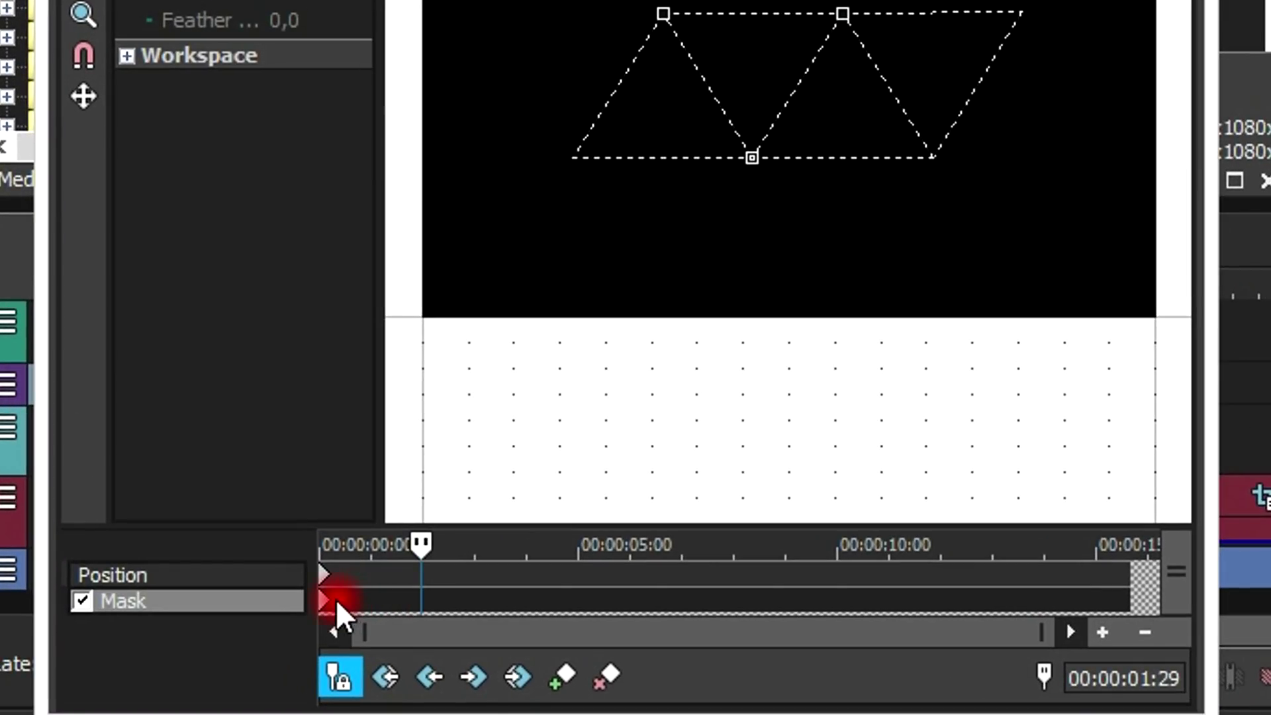
# Starting from the first mask keyframe, add a second mask keyframe at about two seconds.
pyautogui.click(327, 600)
pyautogui.click(411, 601)
pyautogui.click(557, 679)
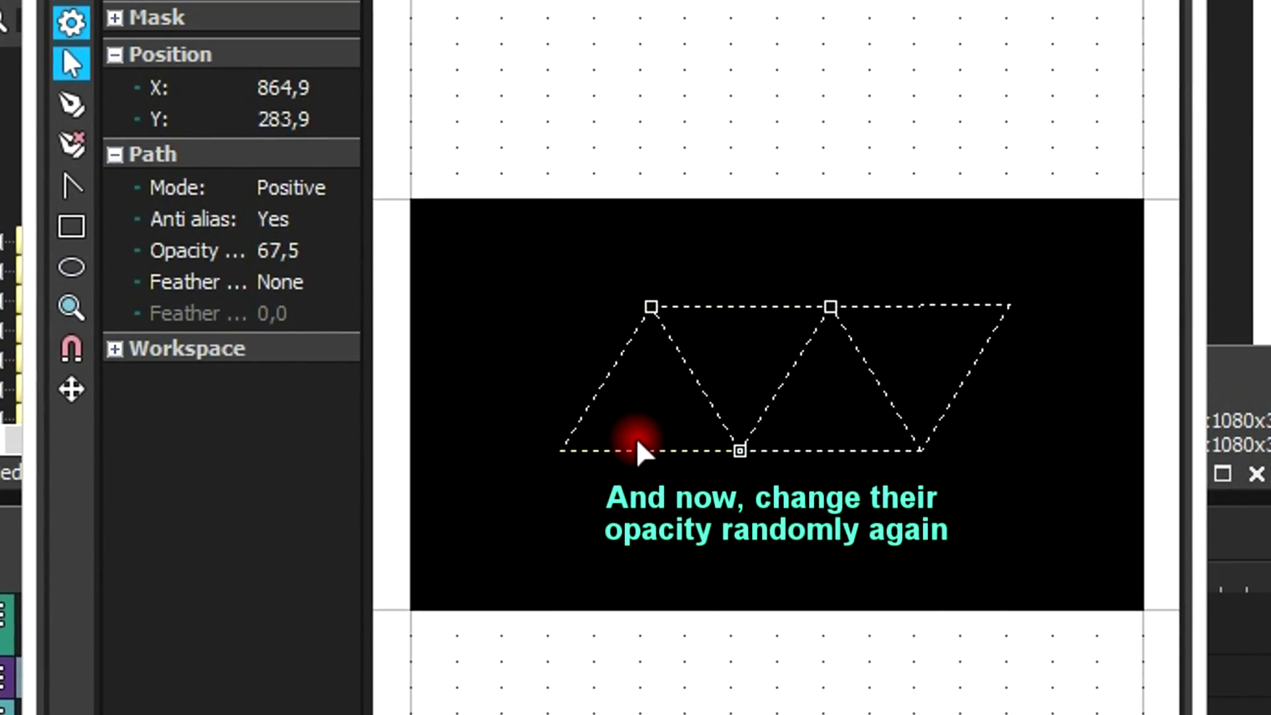
# At the second mask keyframe, set the leftmost upright triangle's opacity to 72,5 and adjust the left inverted triangle's opacity.
pyautogui.click(637, 442)
pyautogui.click(307, 251)
pyautogui.click(342, 251)
pyautogui.moveTo(305, 281); pyautogui.dragTo(328, 286)
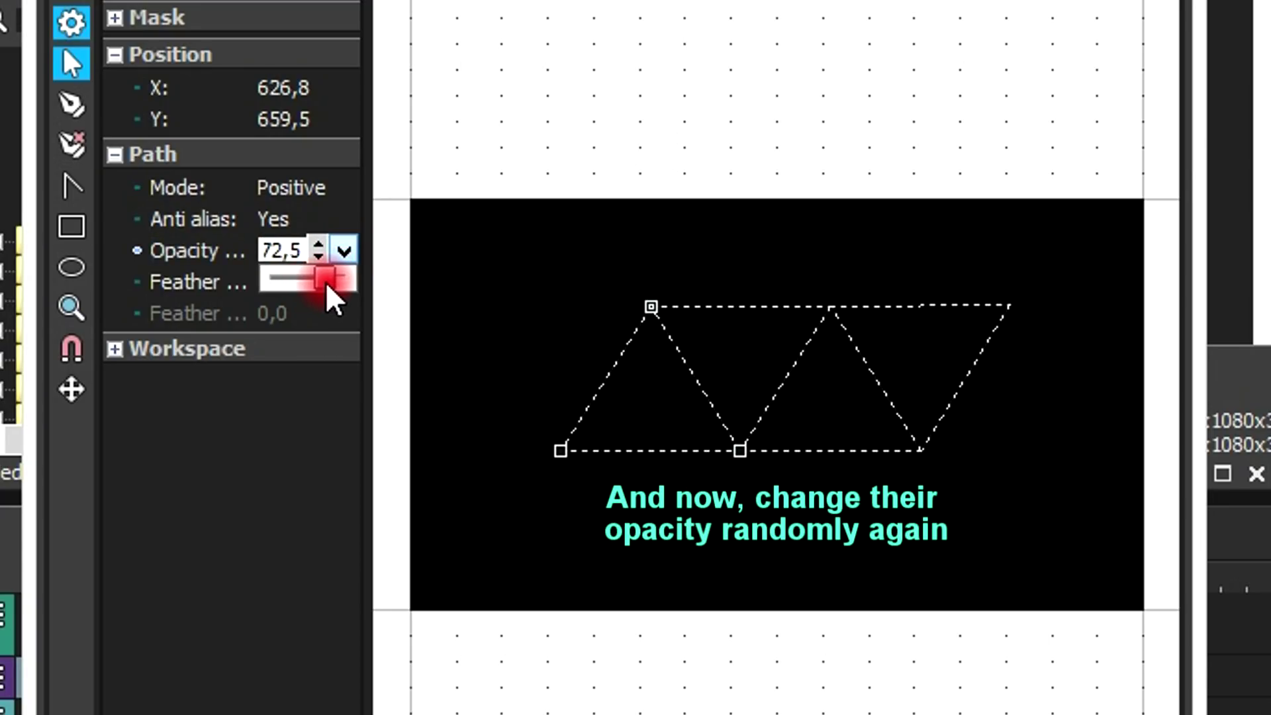
pyautogui.click(718, 321)
pyautogui.click(351, 255)
pyautogui.click(347, 260)
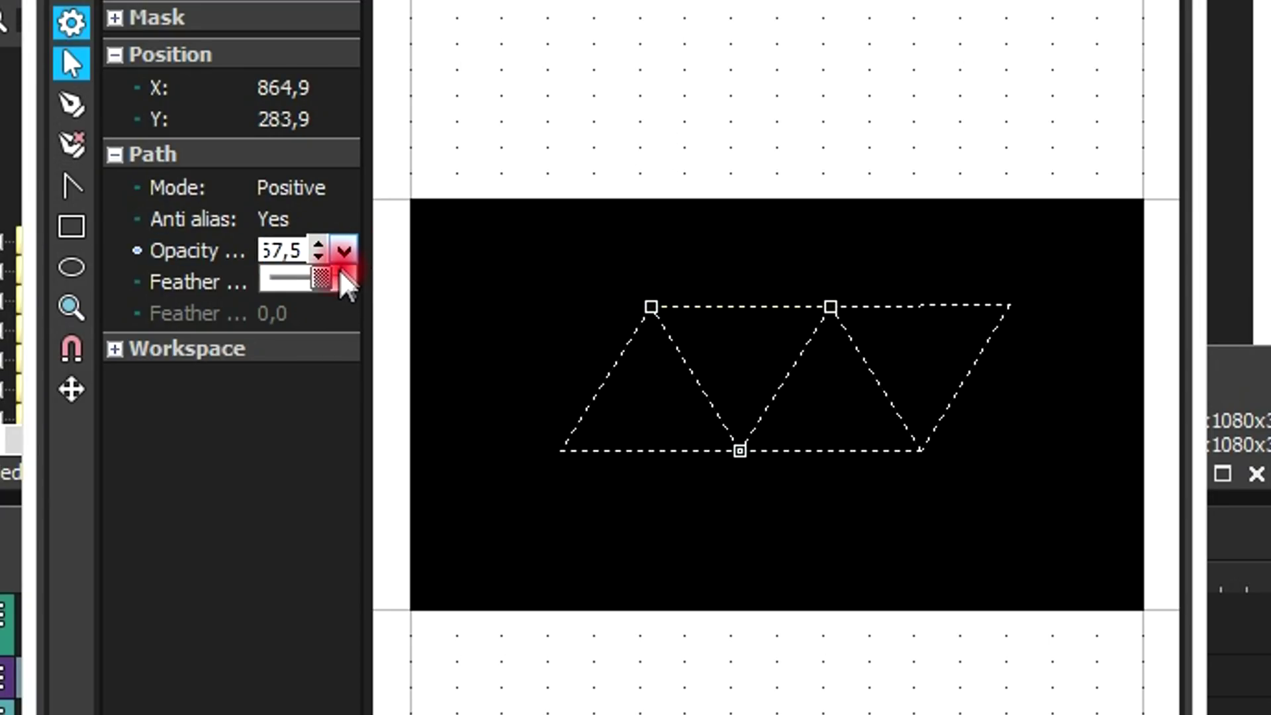
# At the second mask keyframe, set the right inverted triangle's opacity to 67,5 and adjust the right upright triangle's opacity.
pyautogui.click(886, 308)
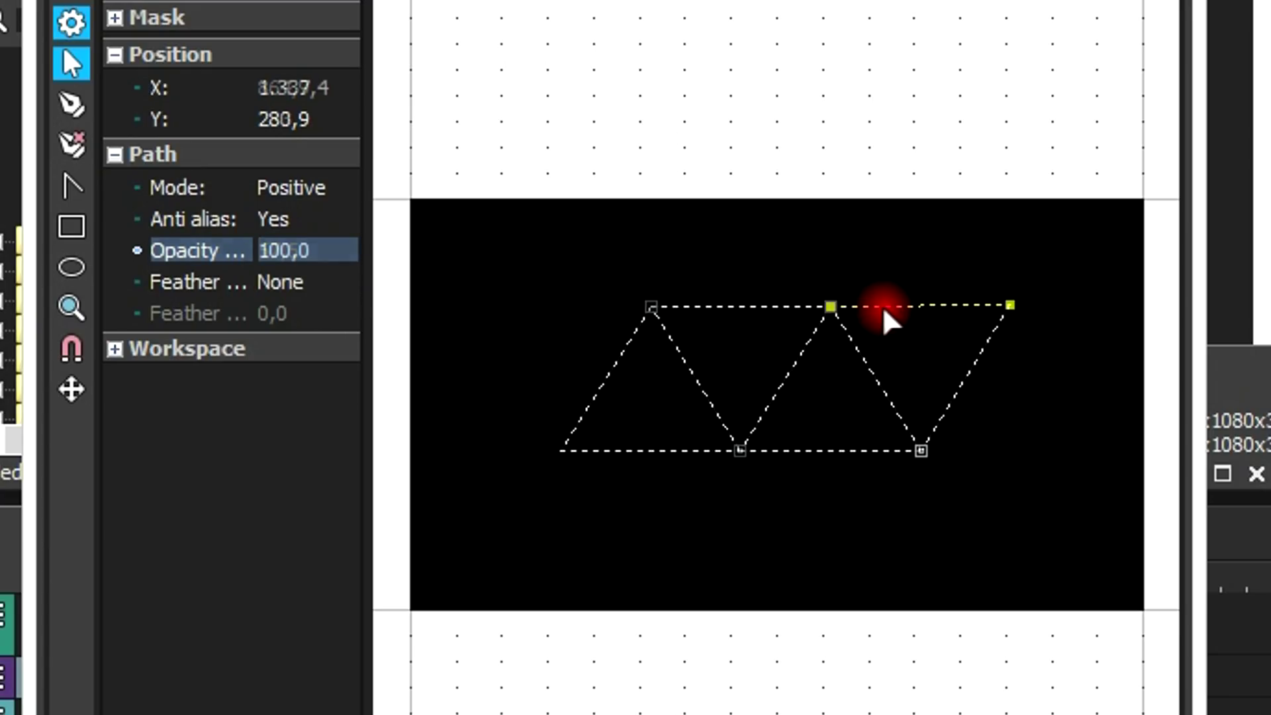
pyautogui.click(344, 252)
pyautogui.moveTo(352, 277)
pyautogui.mouseDown()
pyautogui.moveTo(287, 276)
pyautogui.moveTo(329, 286)
pyautogui.mouseUp()
pyautogui.click(874, 457)
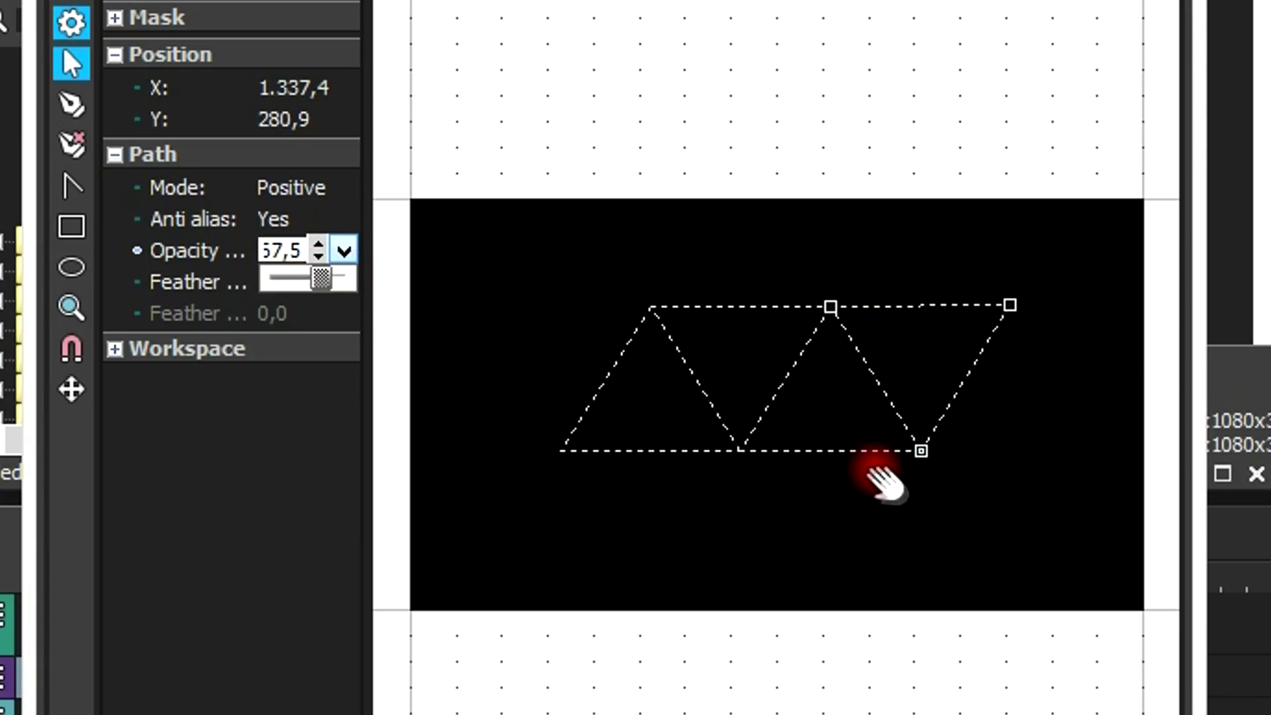
pyautogui.click(699, 401)
pyautogui.click(343, 254)
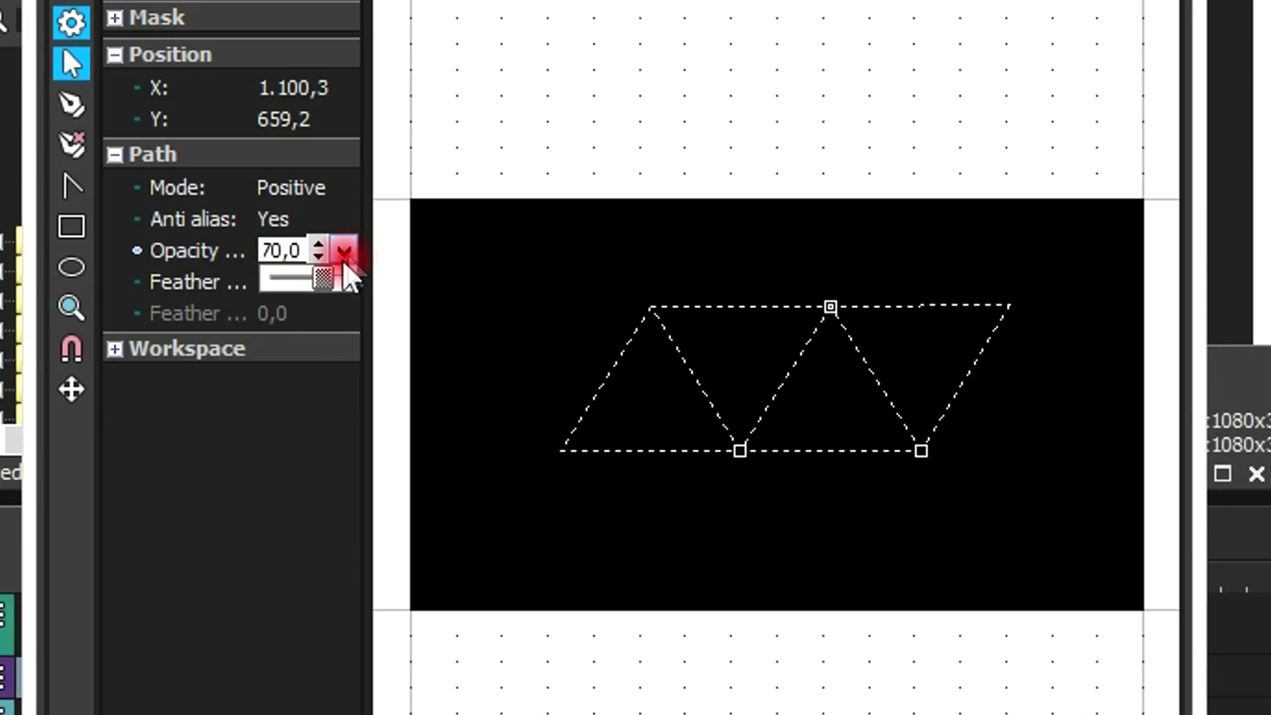
pyautogui.moveTo(344, 277); pyautogui.dragTo(368, 295)
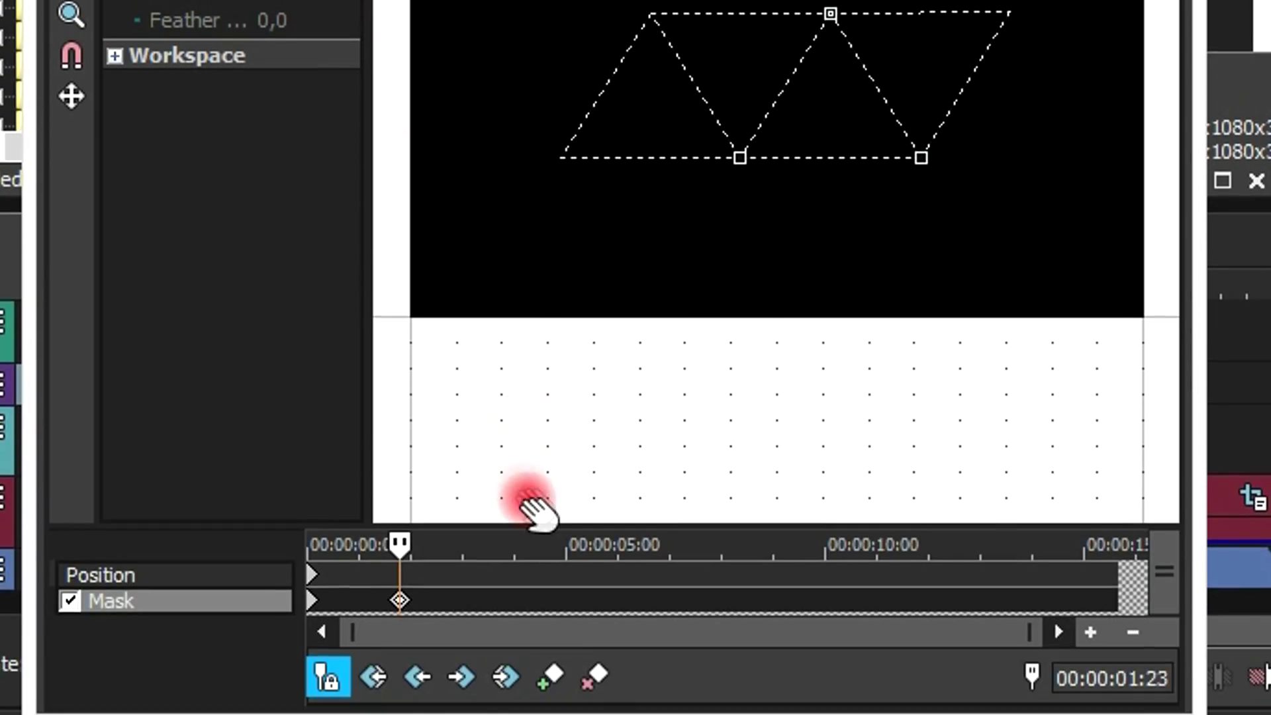
# Add a third mask keyframe at 00:00:03:19 and set the leftmost upright triangle's opacity there to 82,5.
pyautogui.moveTo(411, 539); pyautogui.dragTo(497, 543)
pyautogui.click(556, 676)
pyautogui.click(667, 157)
pyautogui.click(283, 252)
pyautogui.click(306, 250)
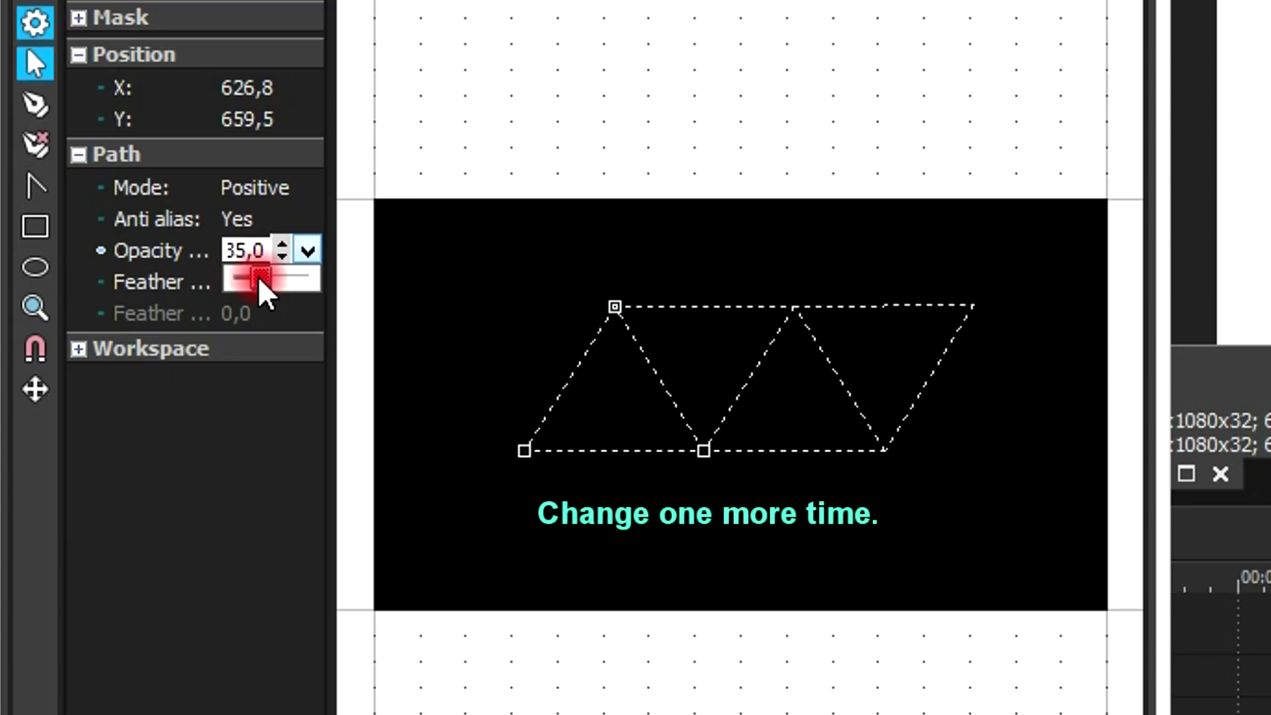
pyautogui.click(841, 335)
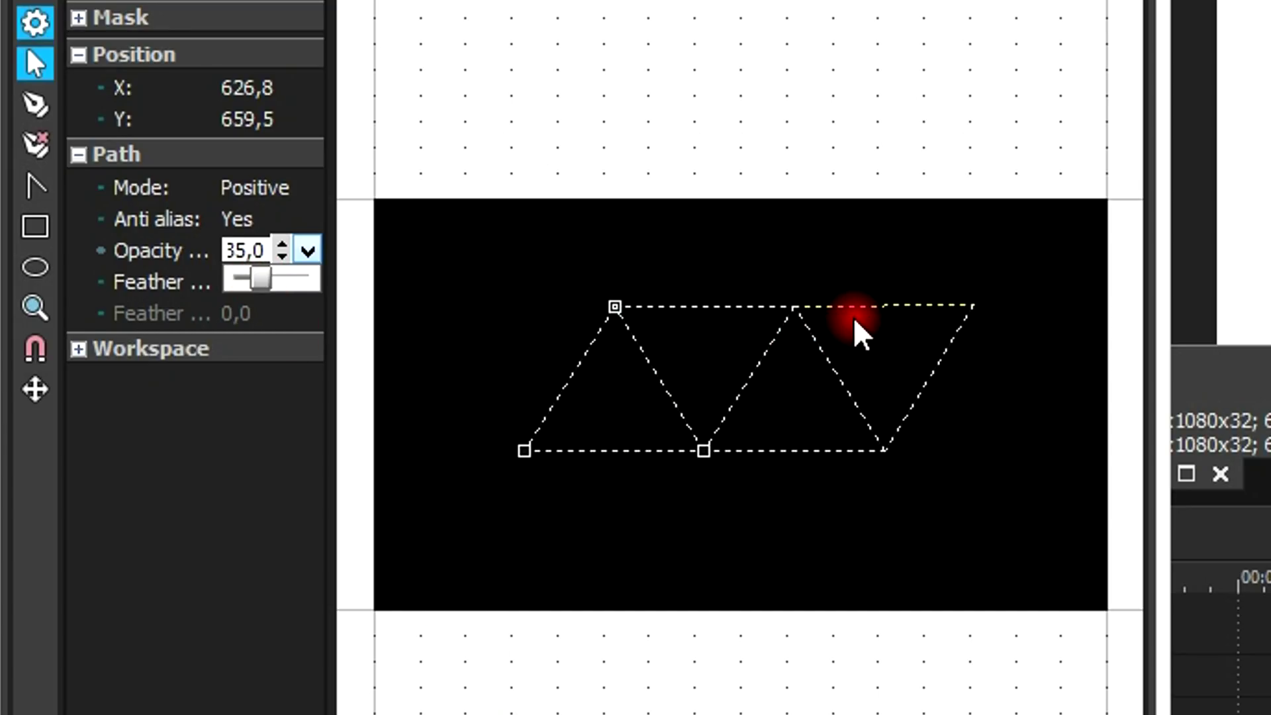
pyautogui.click(306, 250)
pyautogui.click(311, 253)
pyautogui.click(307, 251)
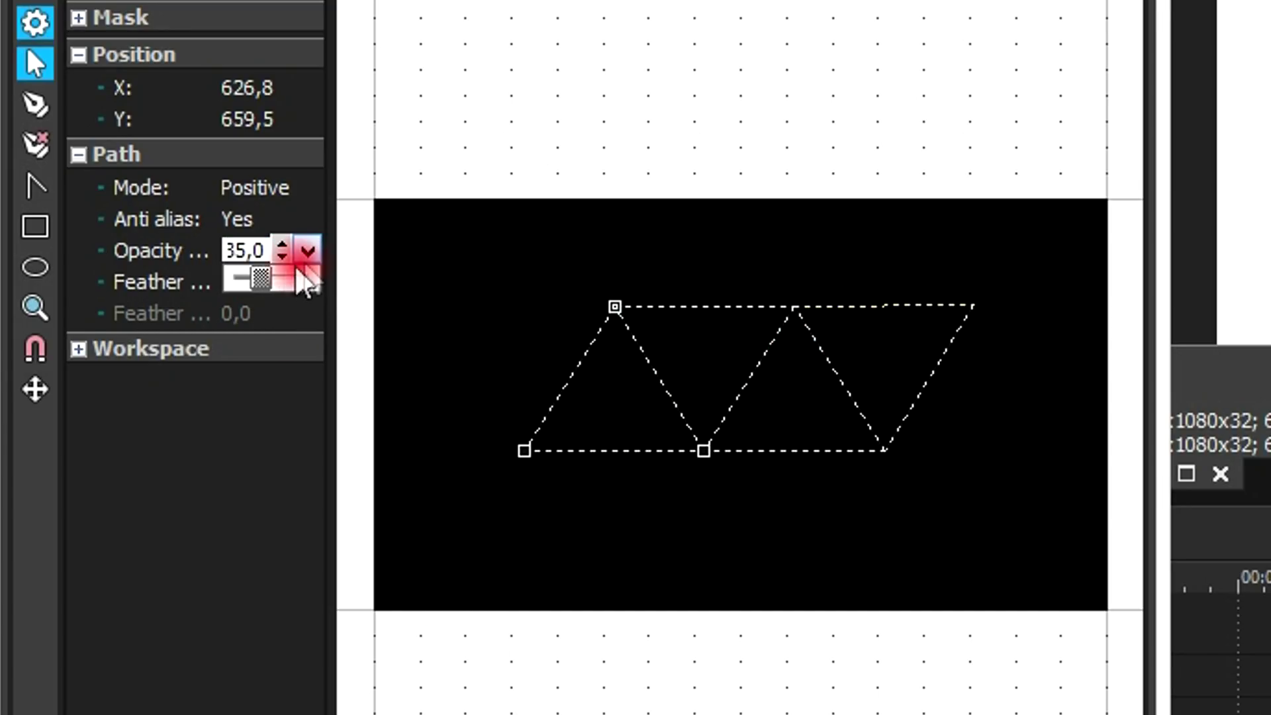
# At the third mask keyframe, adjust the right upright triangle's opacity and set the left inverted triangle's opacity to 90,0.
pyautogui.click(725, 449)
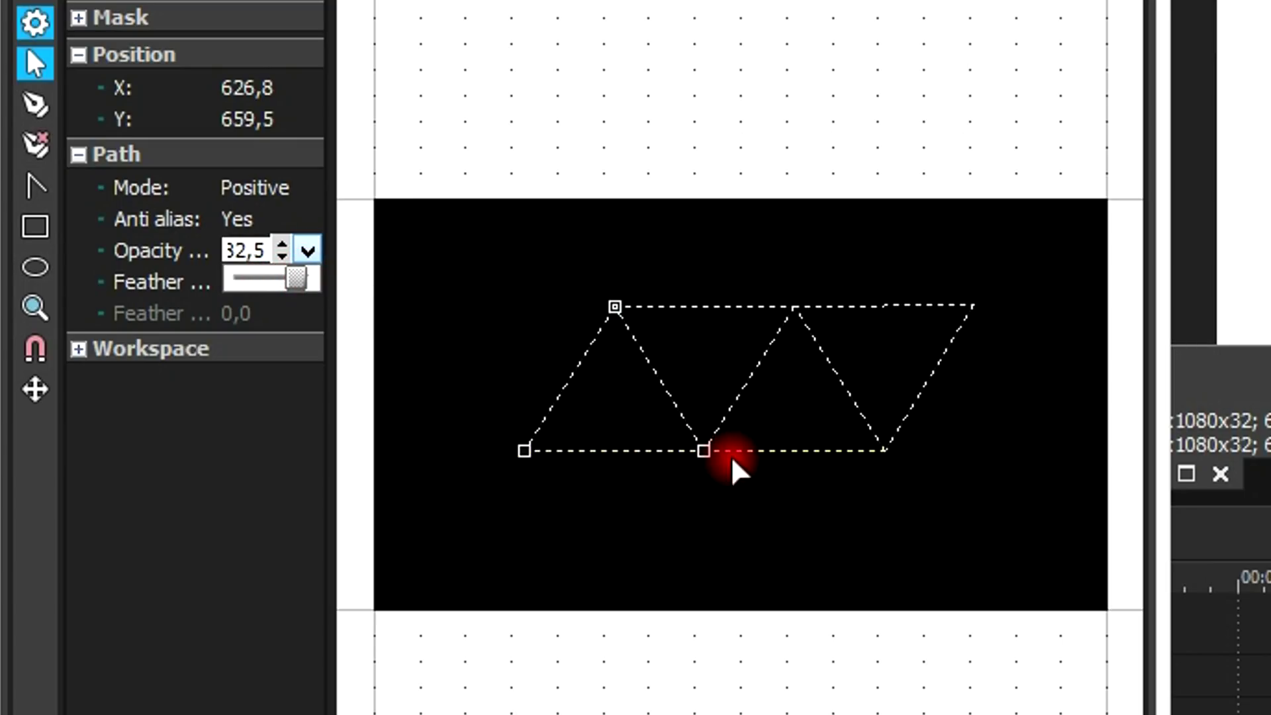
pyautogui.click(304, 250)
pyautogui.moveTo(307, 278); pyautogui.dragTo(286, 278)
pyautogui.click(677, 308)
pyautogui.click(306, 255)
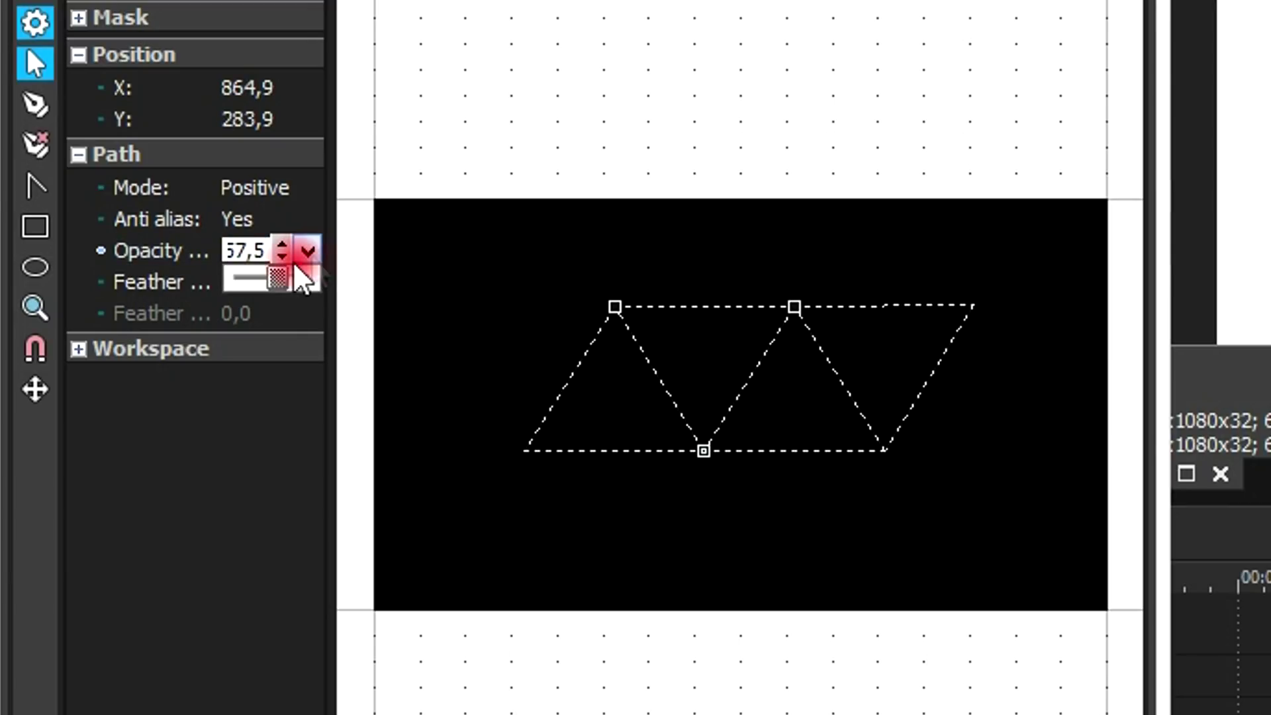
pyautogui.moveTo(311, 278); pyautogui.dragTo(304, 280)
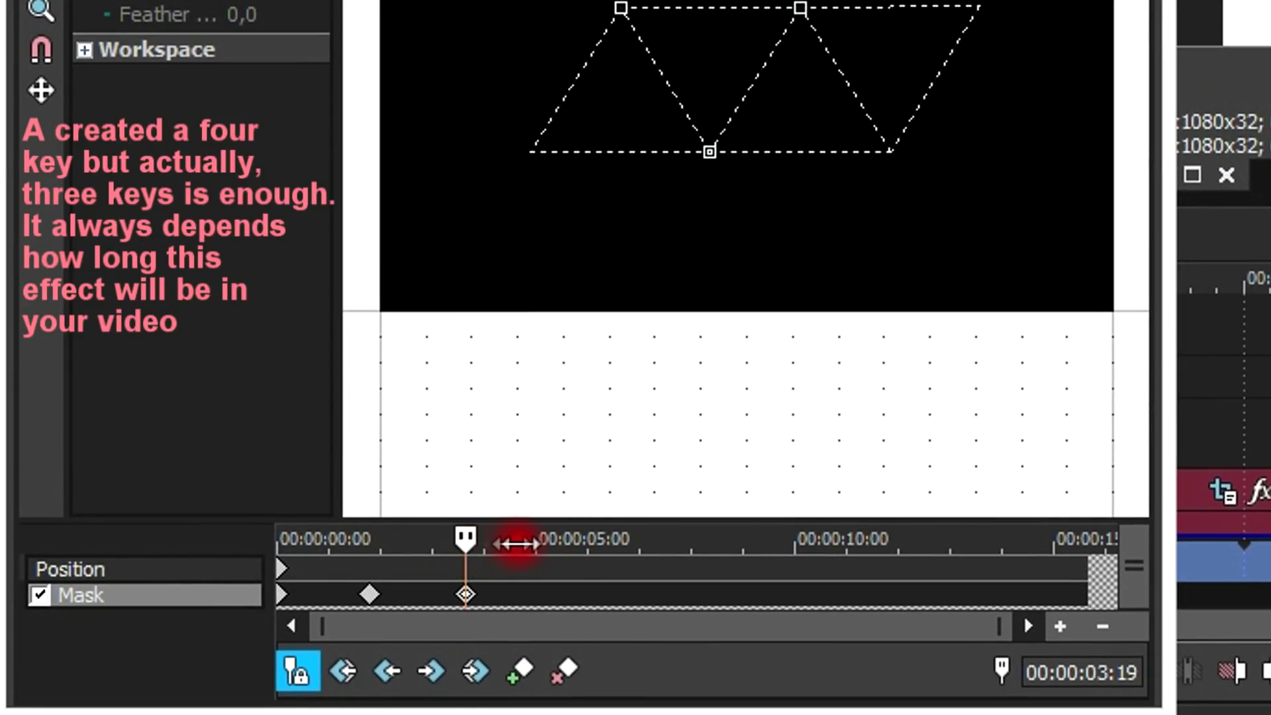
# Add a fourth mask keyframe at 00:00:05:04 and adjust the leftmost upright triangle's opacity there.
pyautogui.moveTo(517, 543); pyautogui.dragTo(543, 544)
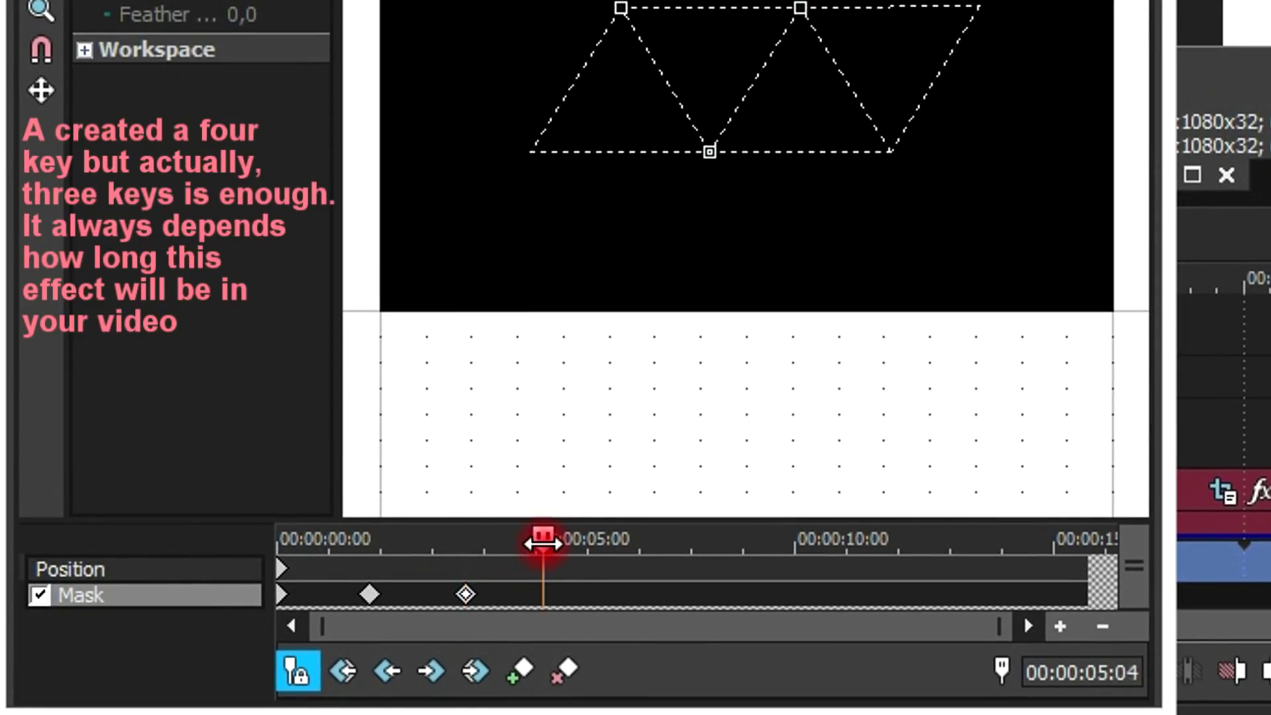
pyautogui.click(522, 671)
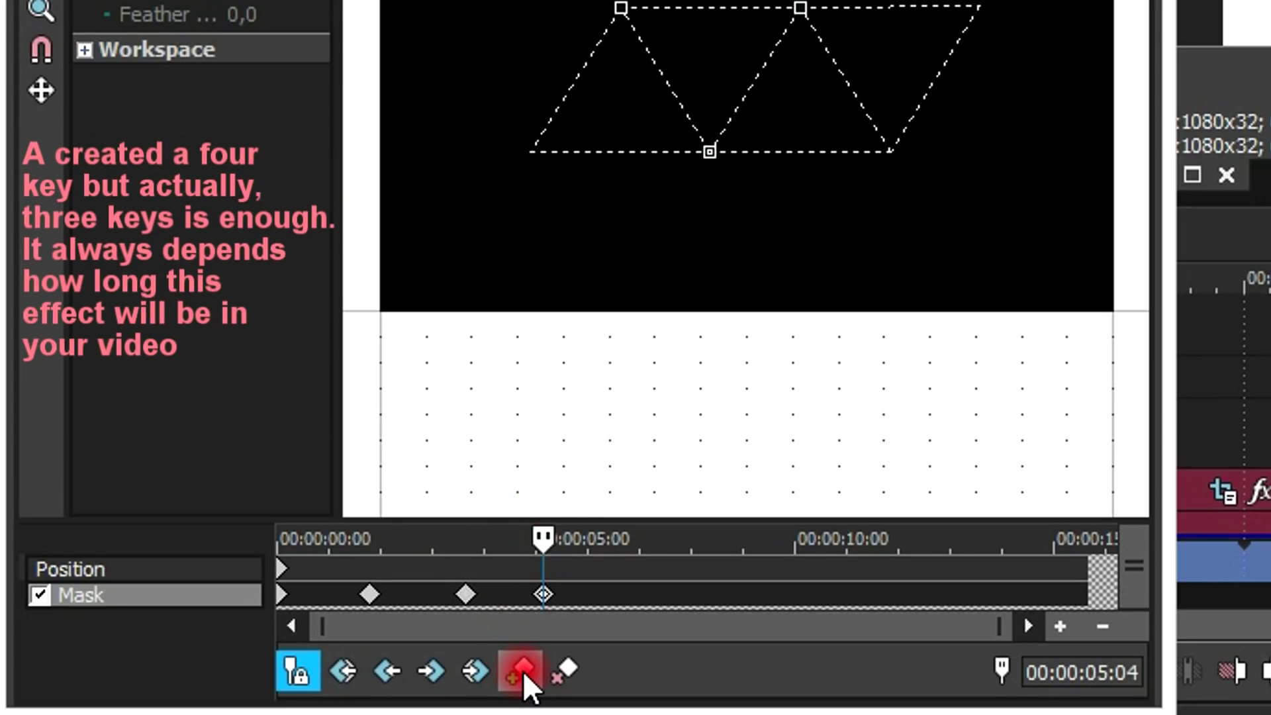
pyautogui.click(674, 87)
pyautogui.click(632, 410)
pyautogui.click(305, 241)
pyautogui.click(298, 265)
pyautogui.click(308, 262)
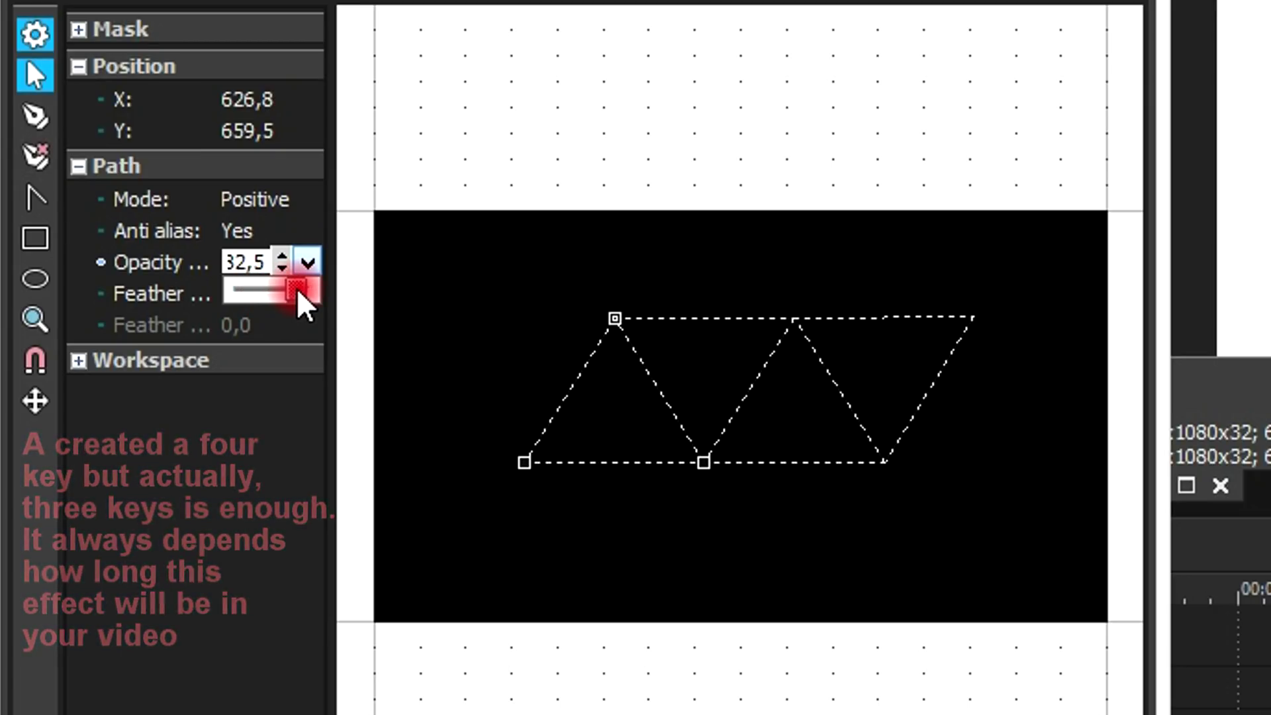
# At the fourth mask keyframe, lower the left inverted triangle's opacity.
pyautogui.click(689, 320)
pyautogui.click(291, 263)
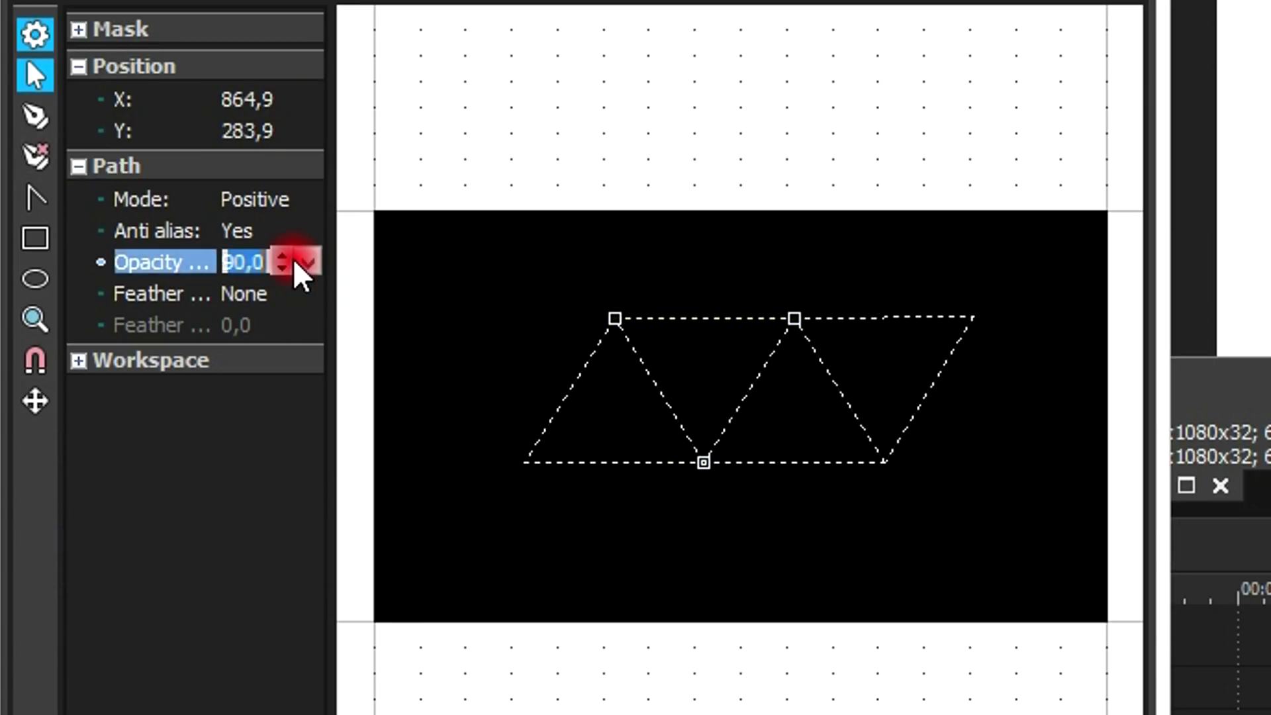
pyautogui.click(308, 263)
pyautogui.moveTo(304, 289); pyautogui.dragTo(256, 286)
# At the fourth mask keyframe, adjust the opacities of the right upright and right inverted triangles.
pyautogui.click(835, 463)
pyautogui.click(258, 265)
pyautogui.click(306, 270)
pyautogui.click(863, 328)
pyautogui.click(308, 262)
pyautogui.moveTo(267, 287); pyautogui.dragTo(301, 285)
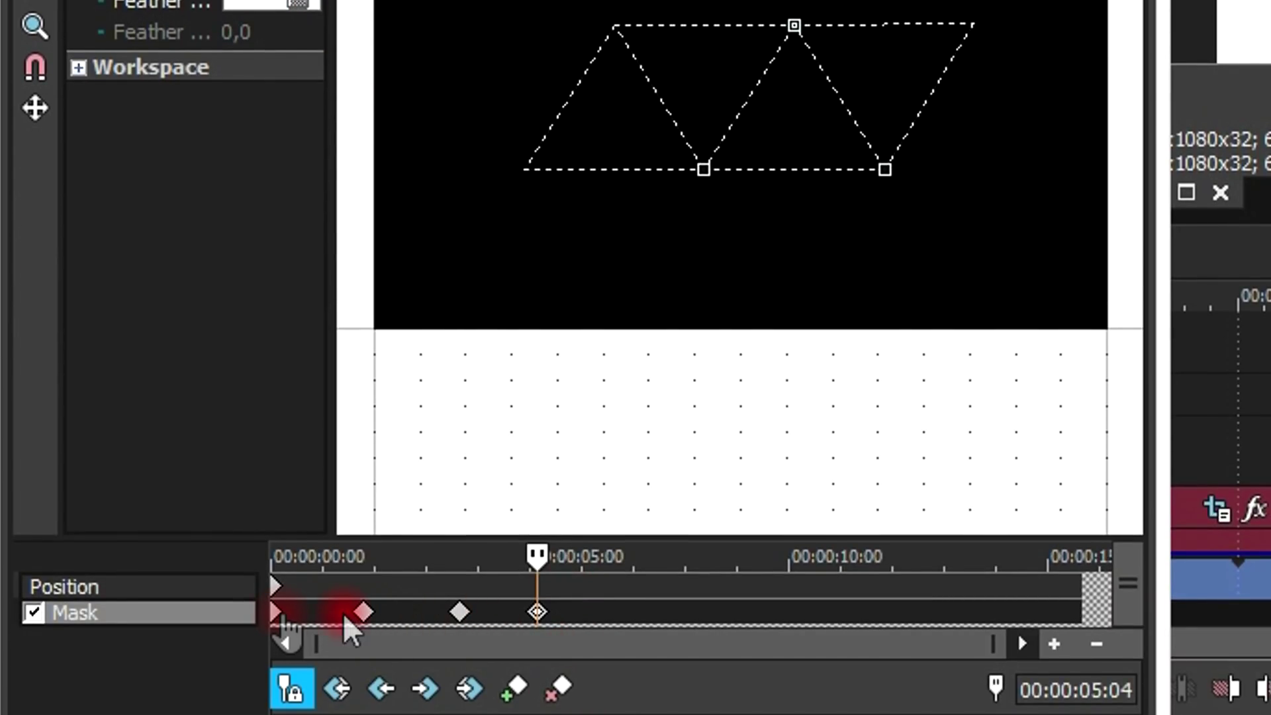
# Shift the fourth mask keyframe to about 5.7 seconds and copy all four mask keyframes.
pyautogui.click(539, 610)
pyautogui.click(578, 611)
pyautogui.moveTo(537, 612); pyautogui.dragTo(263, 610)
pyautogui.click(362, 610)
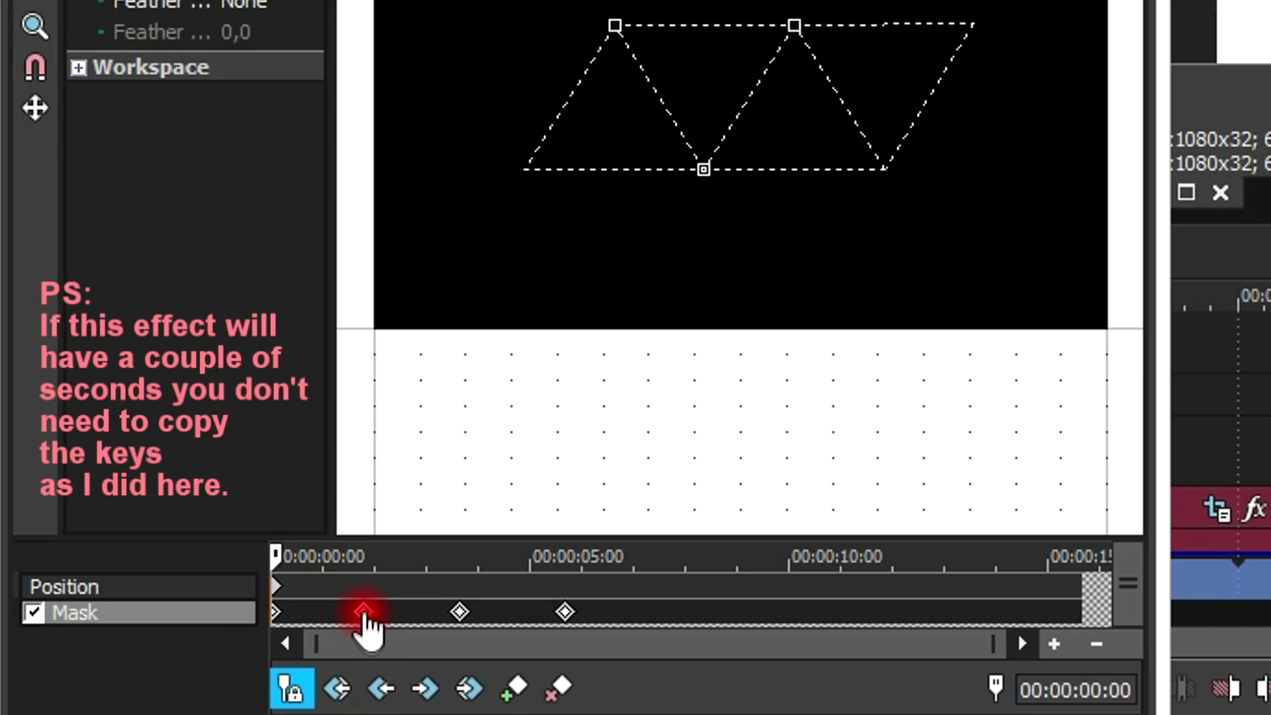
pyautogui.rightClick(364, 610)
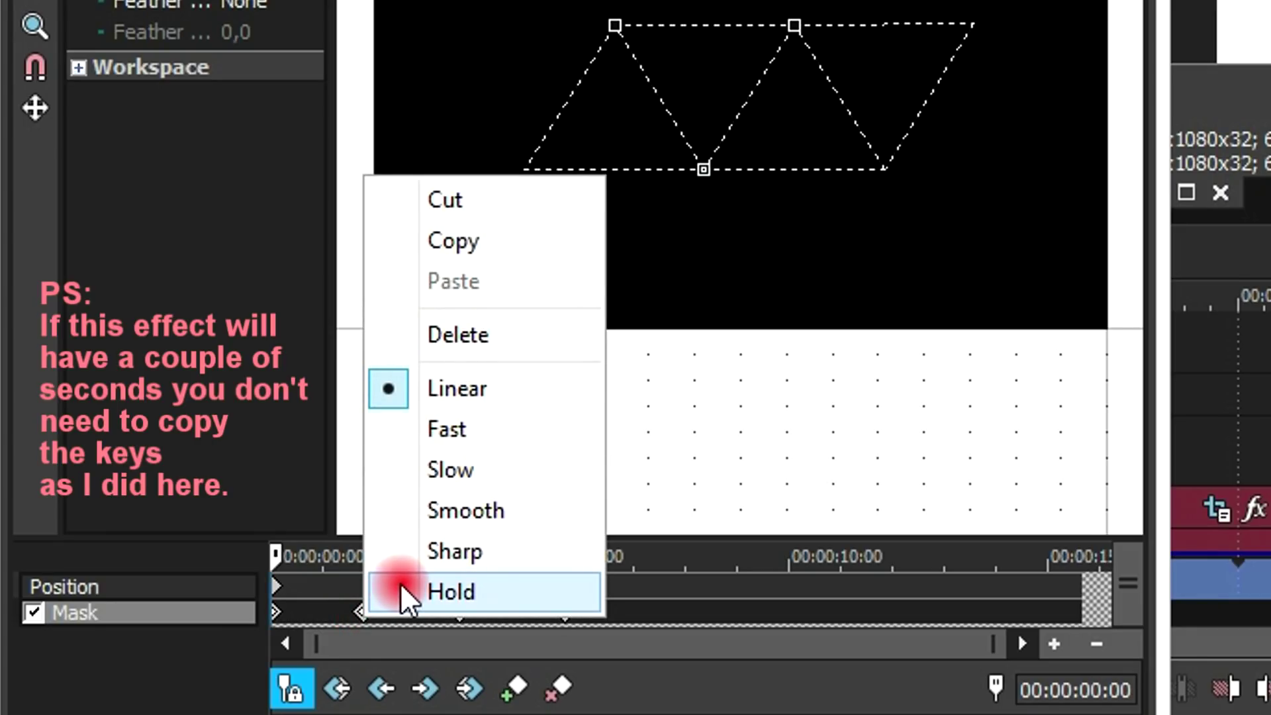
pyautogui.click(515, 233)
# Paste the copied mask keyframes at 00:00:07:12 on the mask track.
pyautogui.moveTo(621, 610); pyautogui.dragTo(655, 610)
pyautogui.rightClick(656, 609)
pyautogui.click(791, 278)
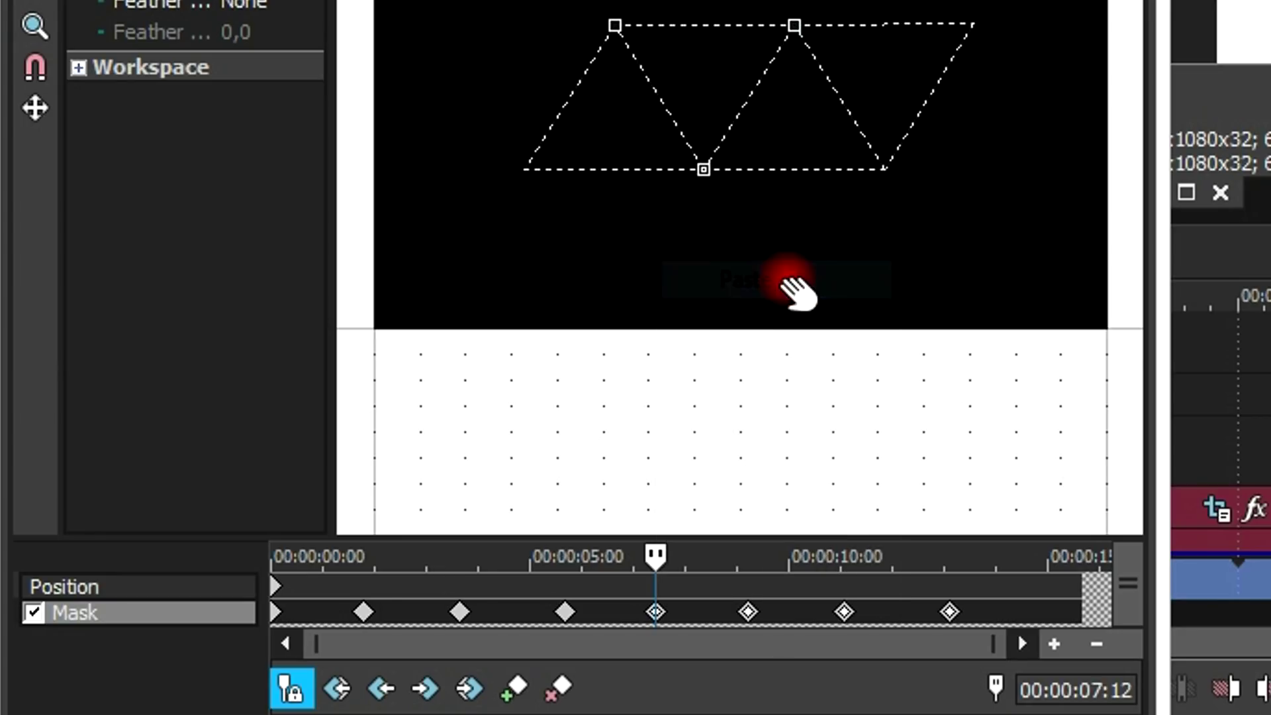
# Play back the triangles' opacity animation from the start, pause it and close the Video Event FX window.
pyautogui.click(992, 609)
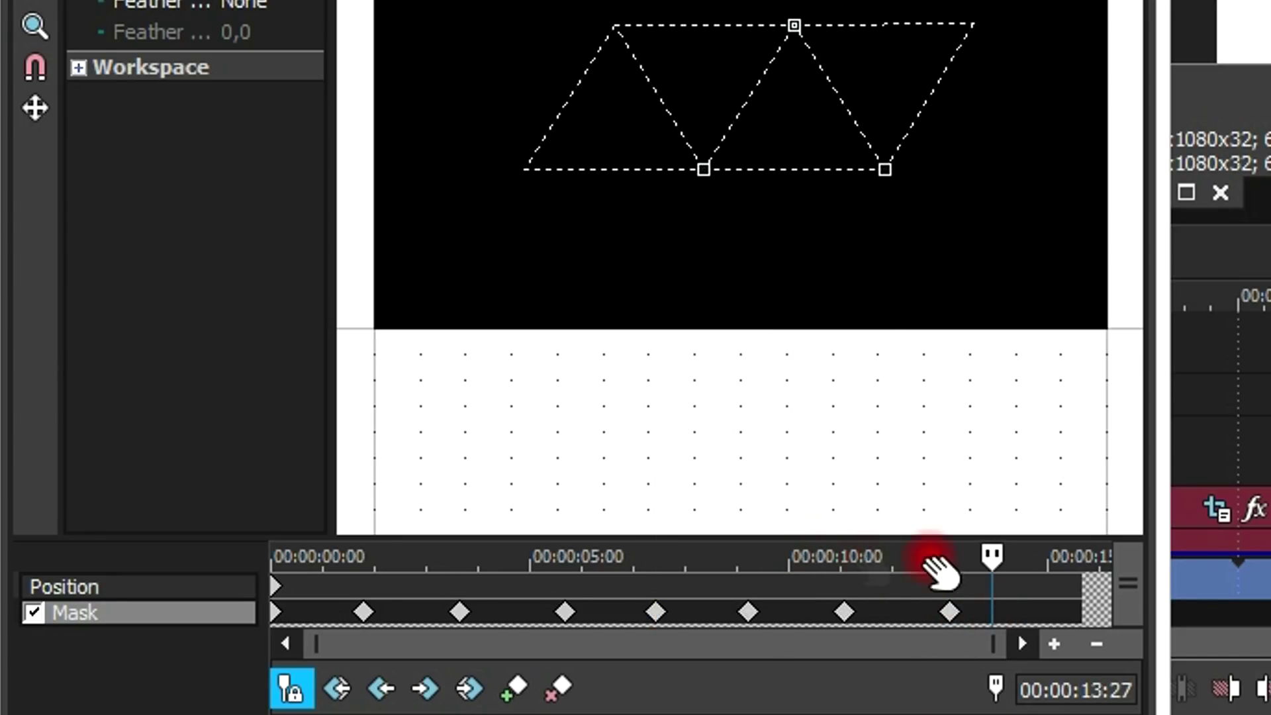
pyautogui.moveTo(995, 557); pyautogui.dragTo(272, 599)
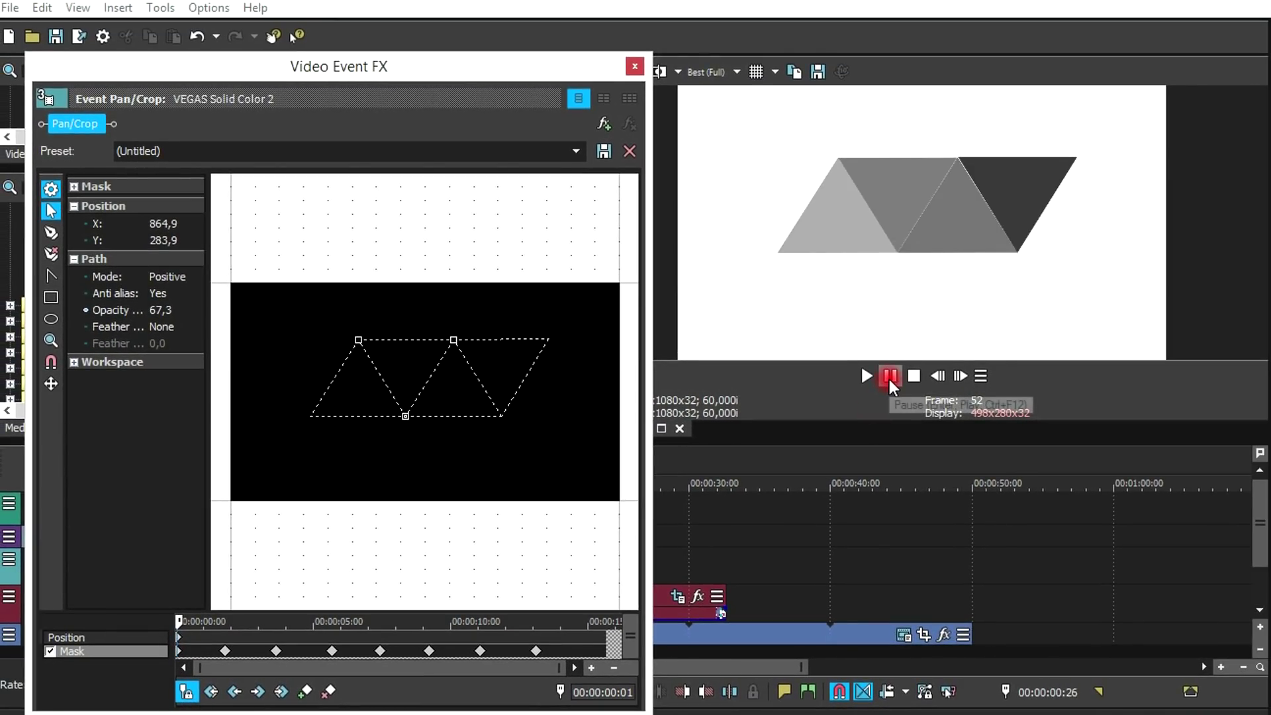
pyautogui.click(888, 379)
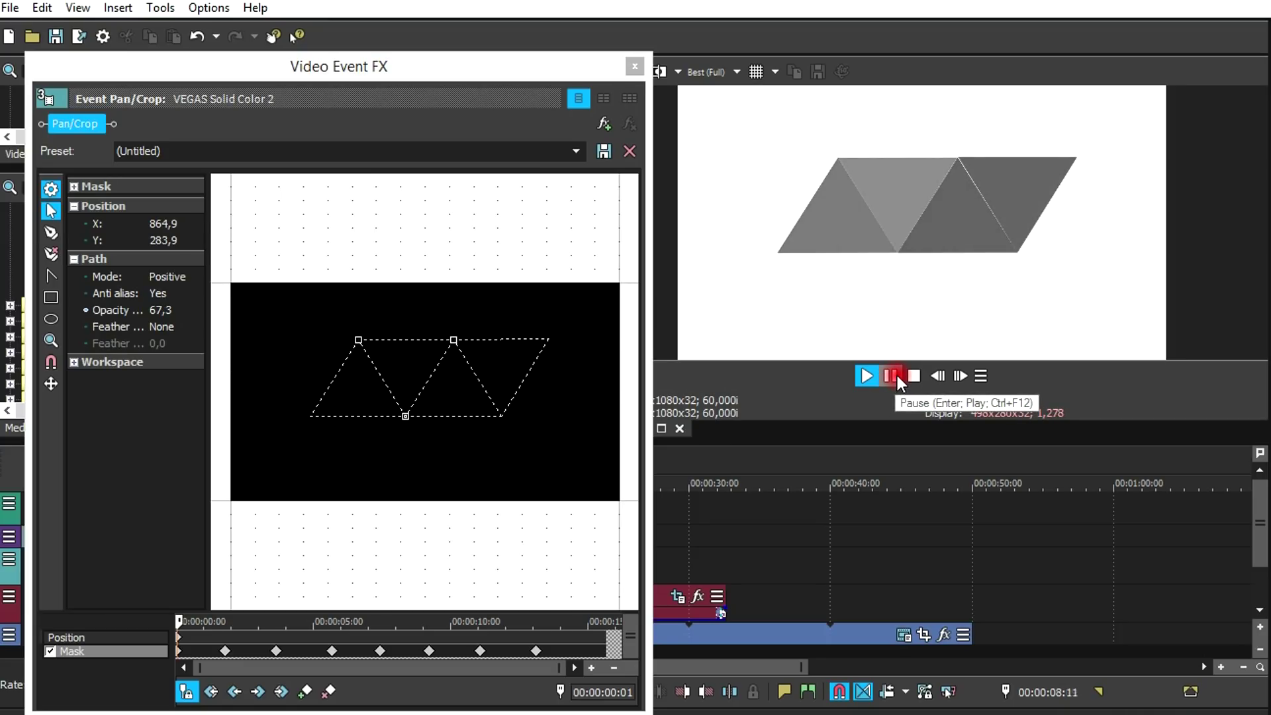
pyautogui.click(897, 376)
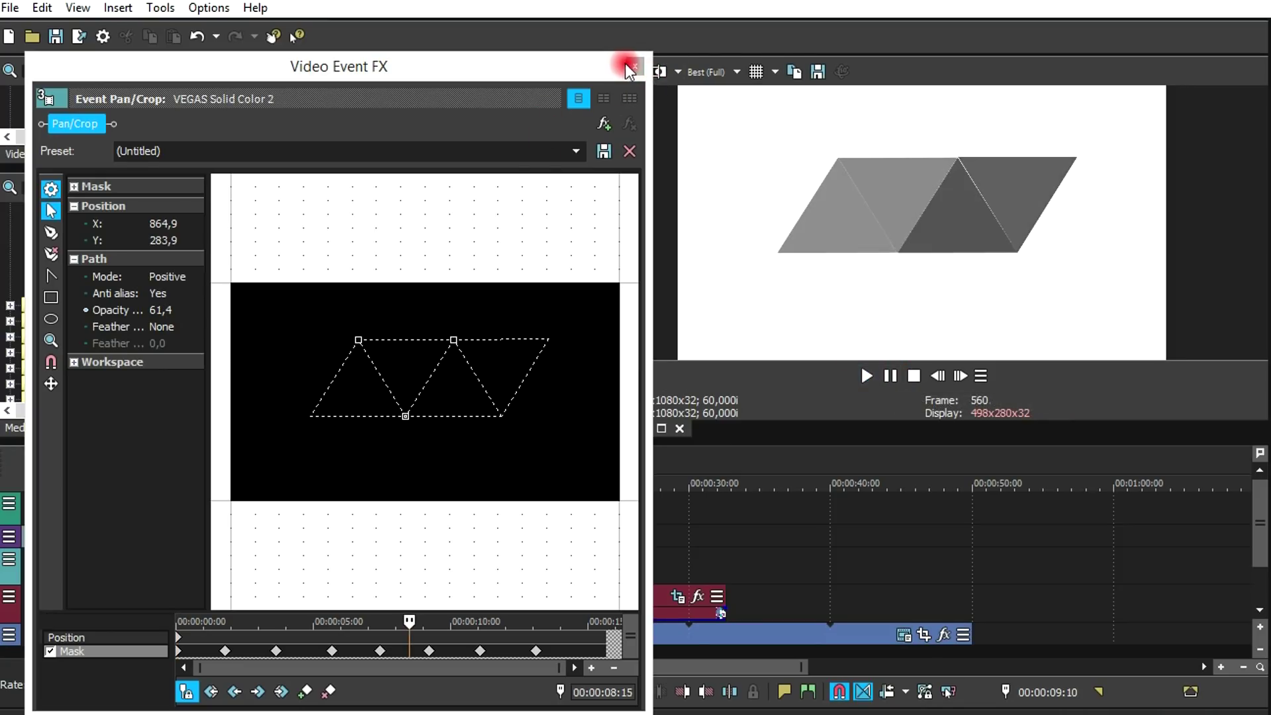
pyautogui.click(635, 66)
# Raise the opacity of the VEGAS Solid Color 2 event on the timeline.
pyautogui.click(383, 571)
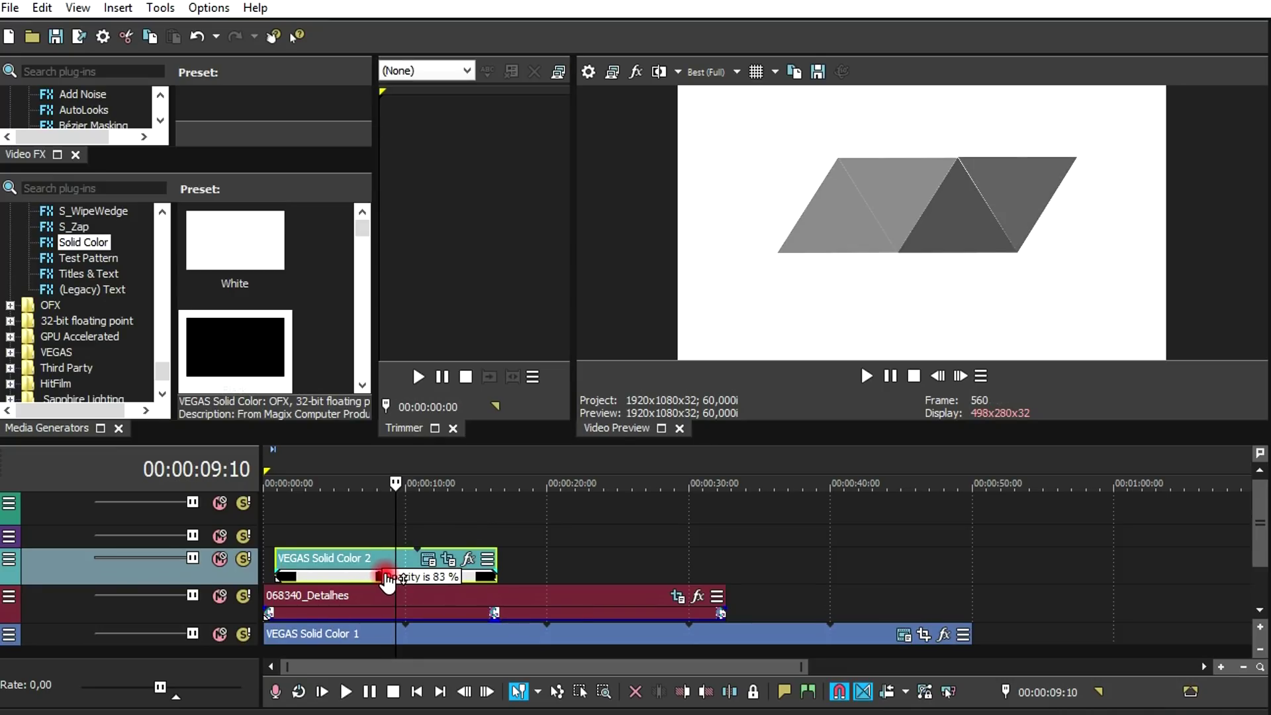
pyautogui.moveTo(387, 581); pyautogui.dragTo(381, 557)
pyautogui.click(340, 528)
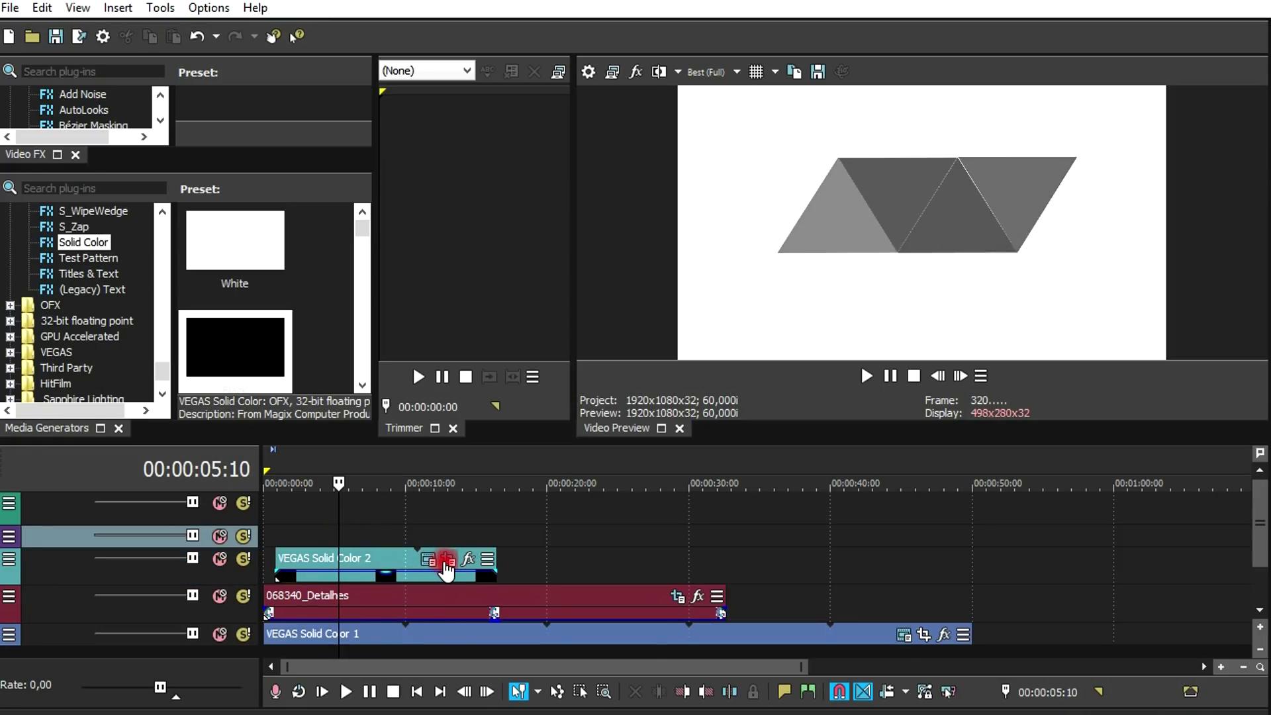
# At the first position keyframe in the event's Pan/Crop, enlarge the crop frame to width 2.840,4 and centre it at X 199,5, Y 1.019,6.
pyautogui.click(447, 562)
pyautogui.click(178, 639)
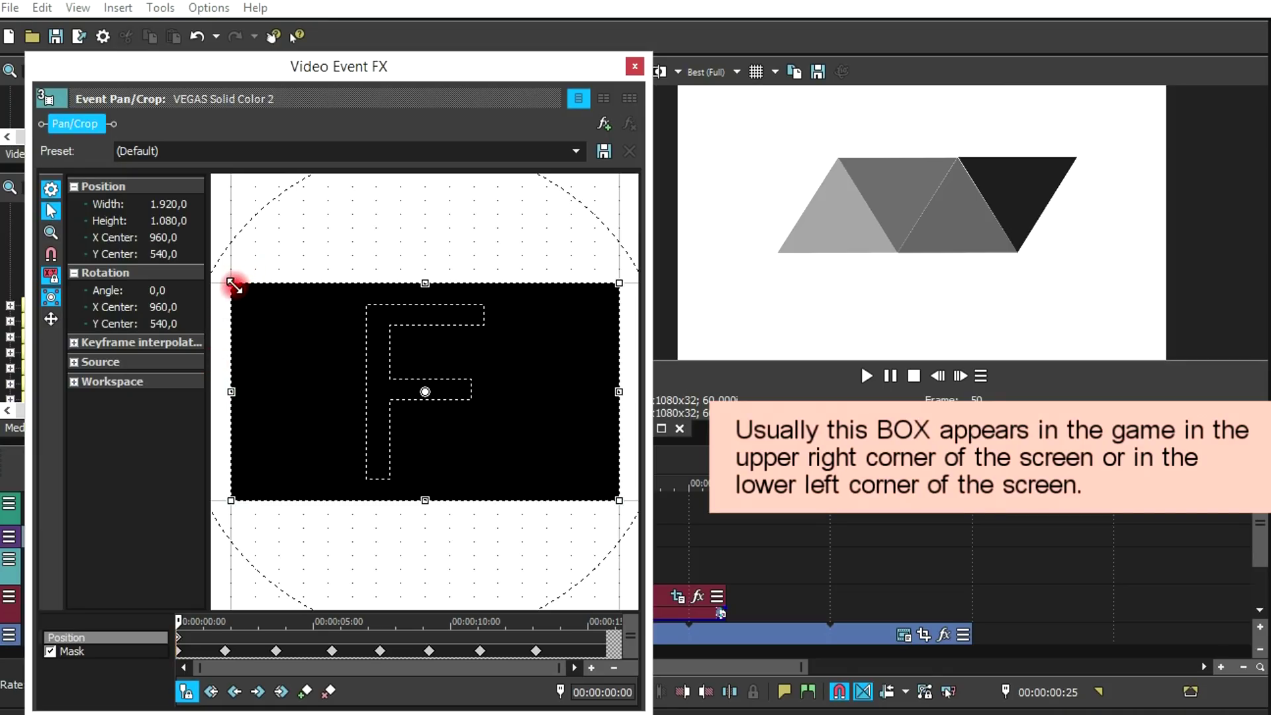
pyautogui.moveTo(233, 286); pyautogui.dragTo(141, 214)
pyautogui.moveTo(521, 317); pyautogui.dragTo(430, 363)
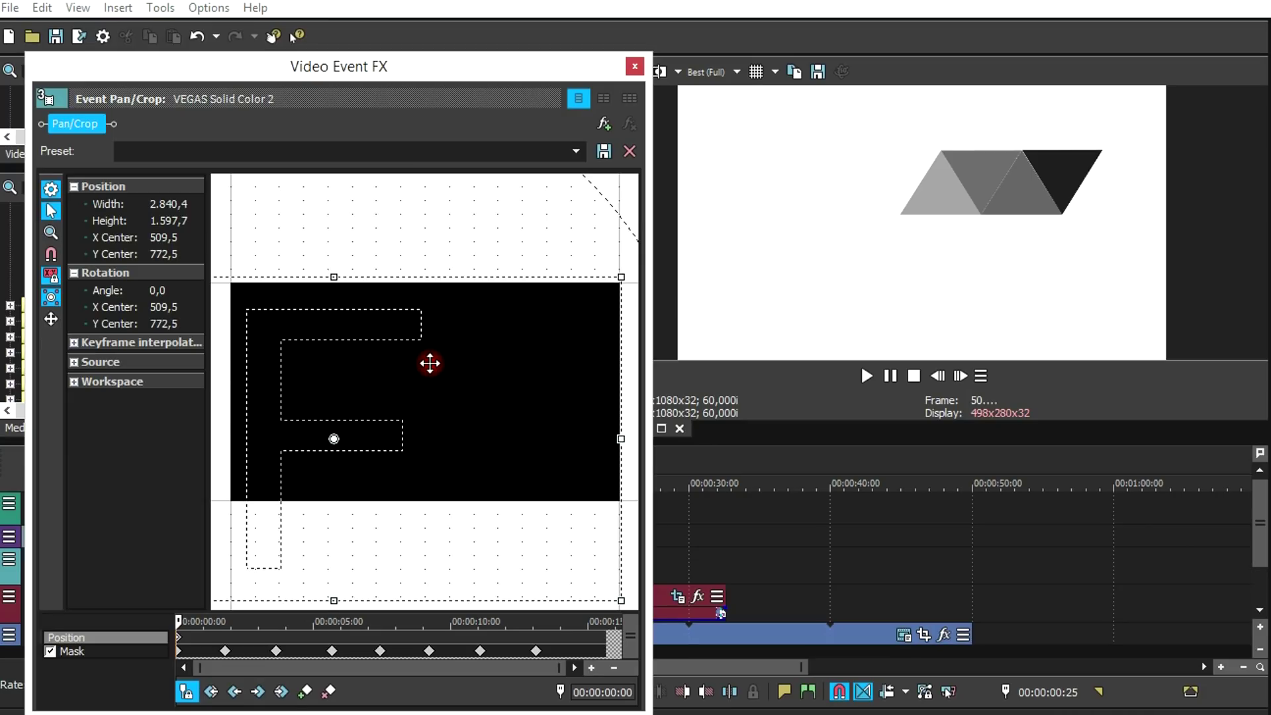
pyautogui.moveTo(429, 363); pyautogui.dragTo(367, 413)
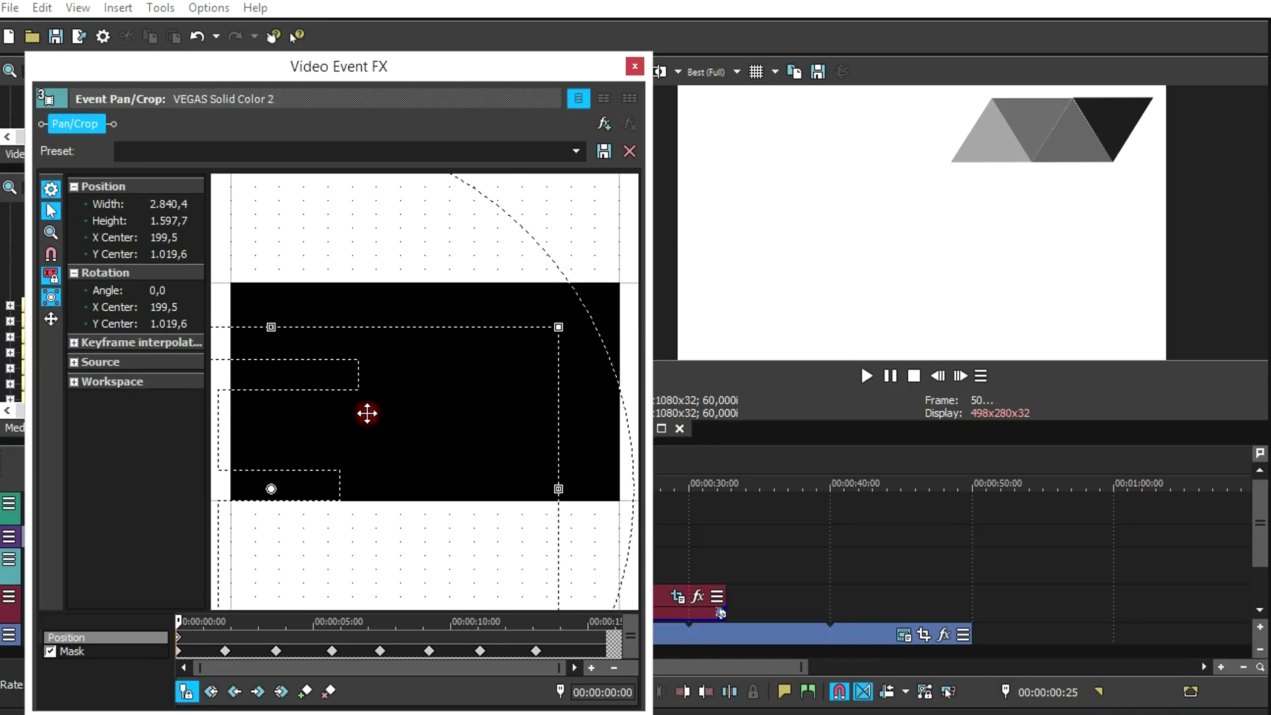
# Enlarge the crop frame to 3.357,1 by 1.888,3, centre it at X -23,3, Y 1.140,7, and close the Pan/Crop window.
pyautogui.moveTo(558, 327); pyautogui.dragTo(591, 316)
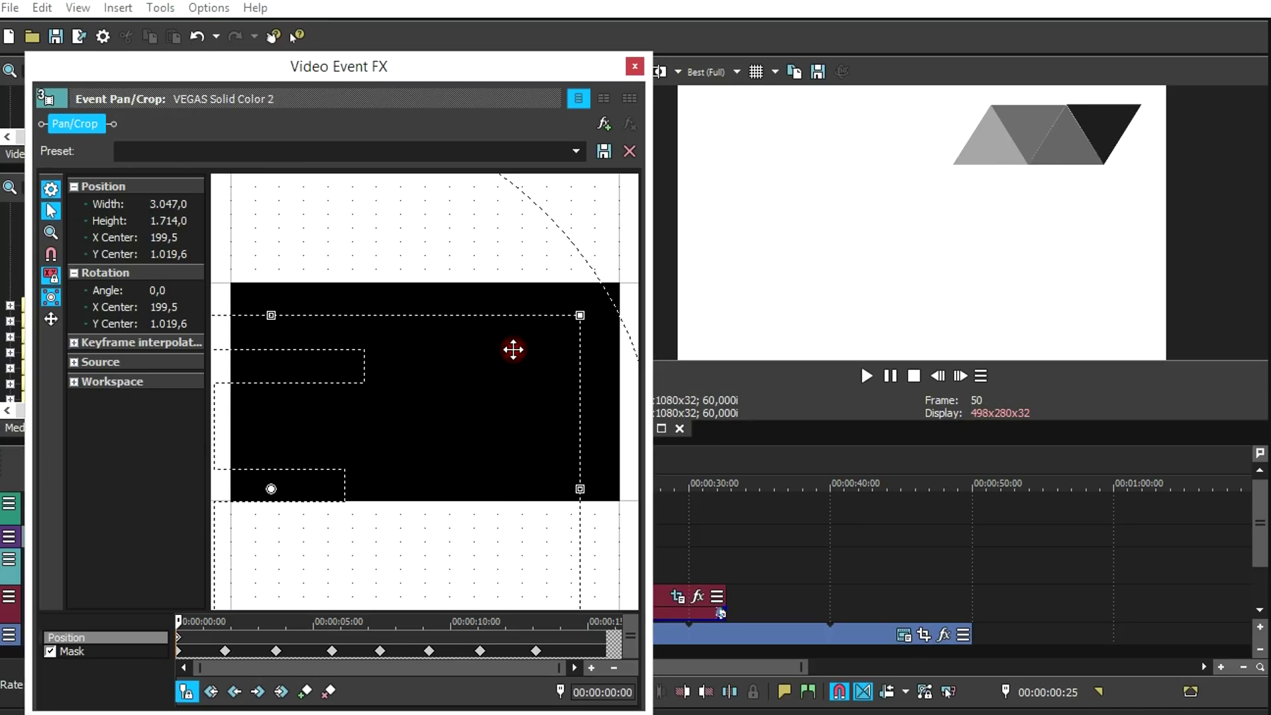
pyautogui.moveTo(576, 319); pyautogui.dragTo(605, 299)
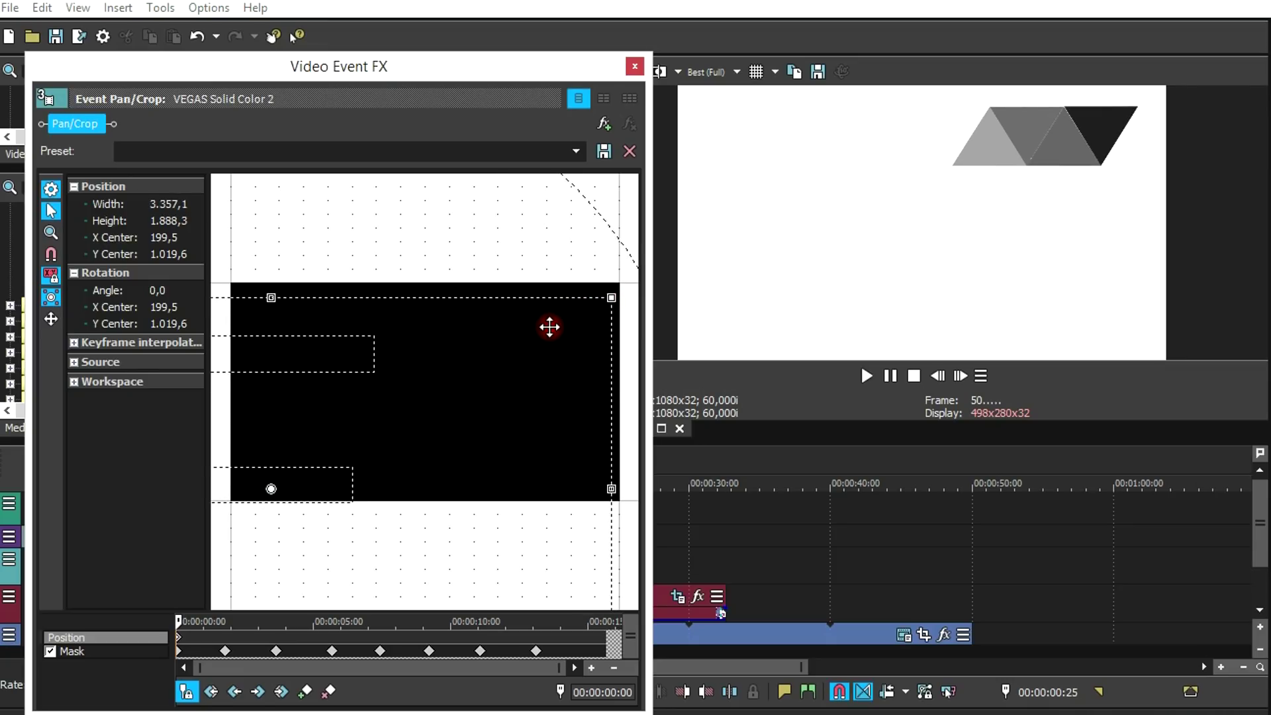
pyautogui.moveTo(543, 329); pyautogui.dragTo(507, 350)
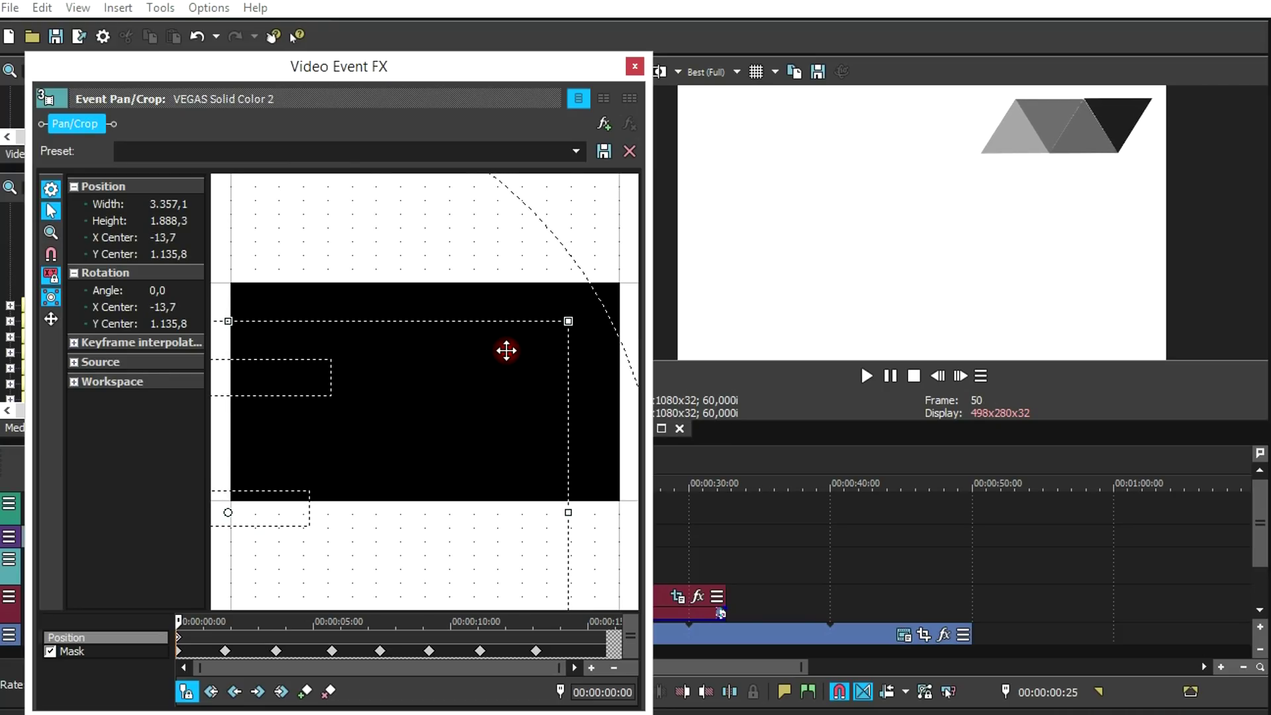
pyautogui.moveTo(507, 350); pyautogui.dragTo(505, 351)
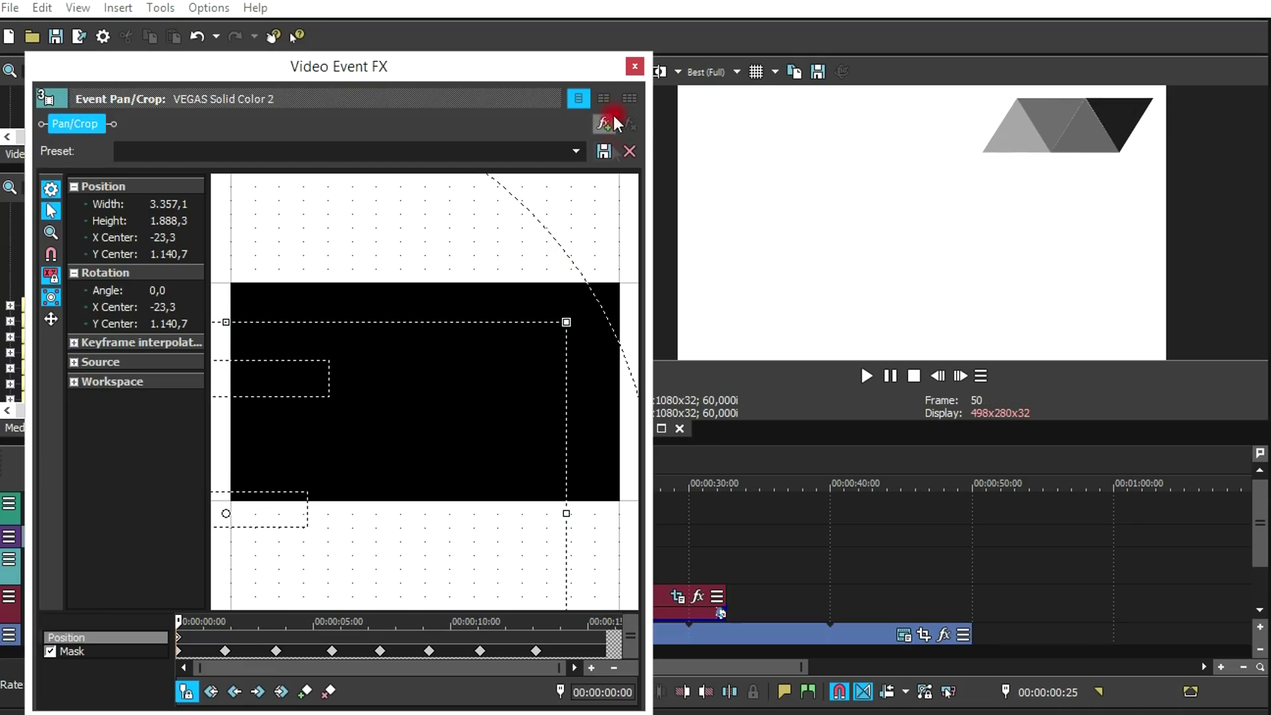
pyautogui.click(634, 66)
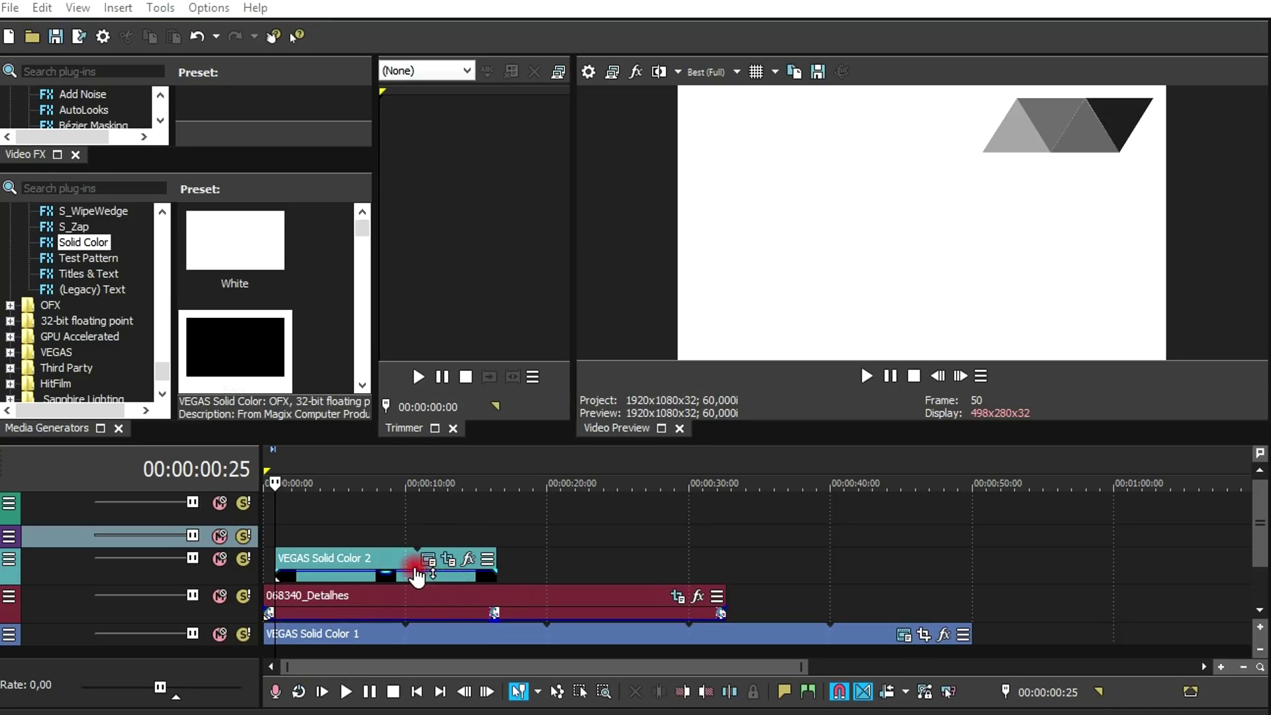
# Extend the VEGAS Solid Color 2 event's end to about 30 seconds and its start to the beginning of the timeline.
pyautogui.moveTo(496, 559); pyautogui.dragTo(692, 547)
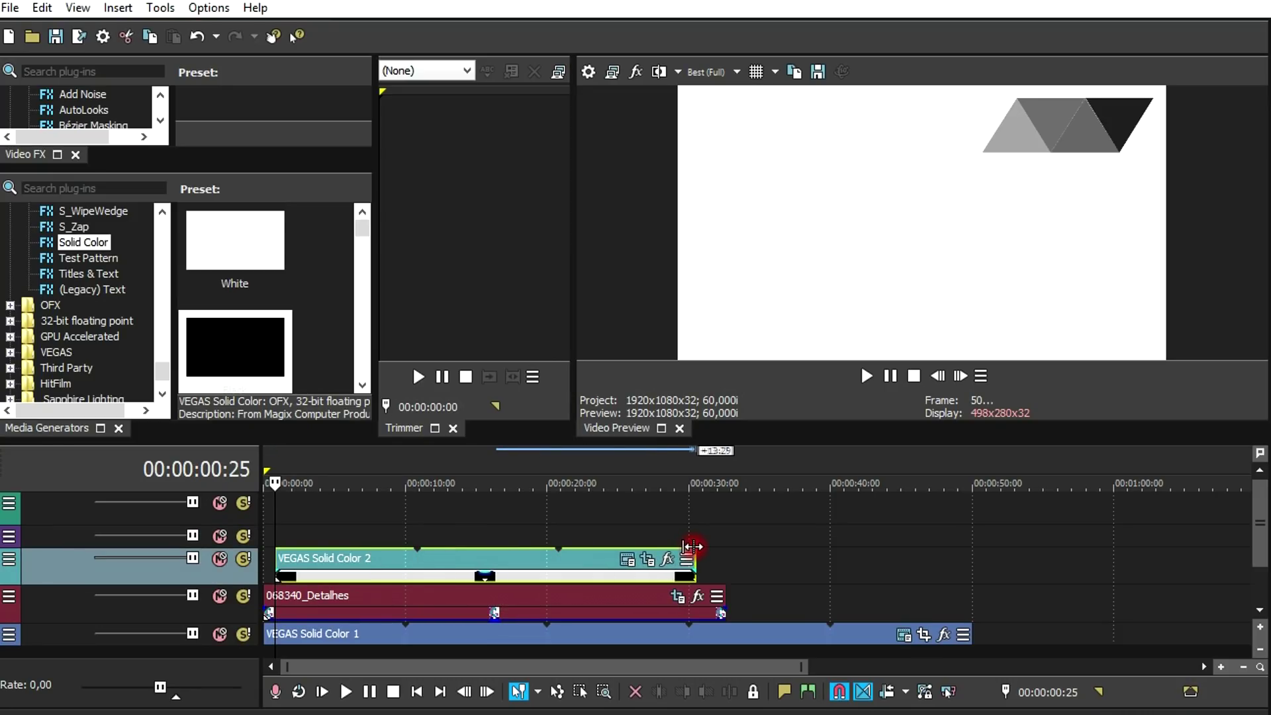
pyautogui.click(323, 533)
pyautogui.moveTo(276, 558); pyautogui.dragTo(219, 562)
pyautogui.click(312, 536)
pyautogui.moveTo(803, 665); pyautogui.dragTo(401, 664)
pyautogui.moveTo(326, 563); pyautogui.dragTo(266, 560)
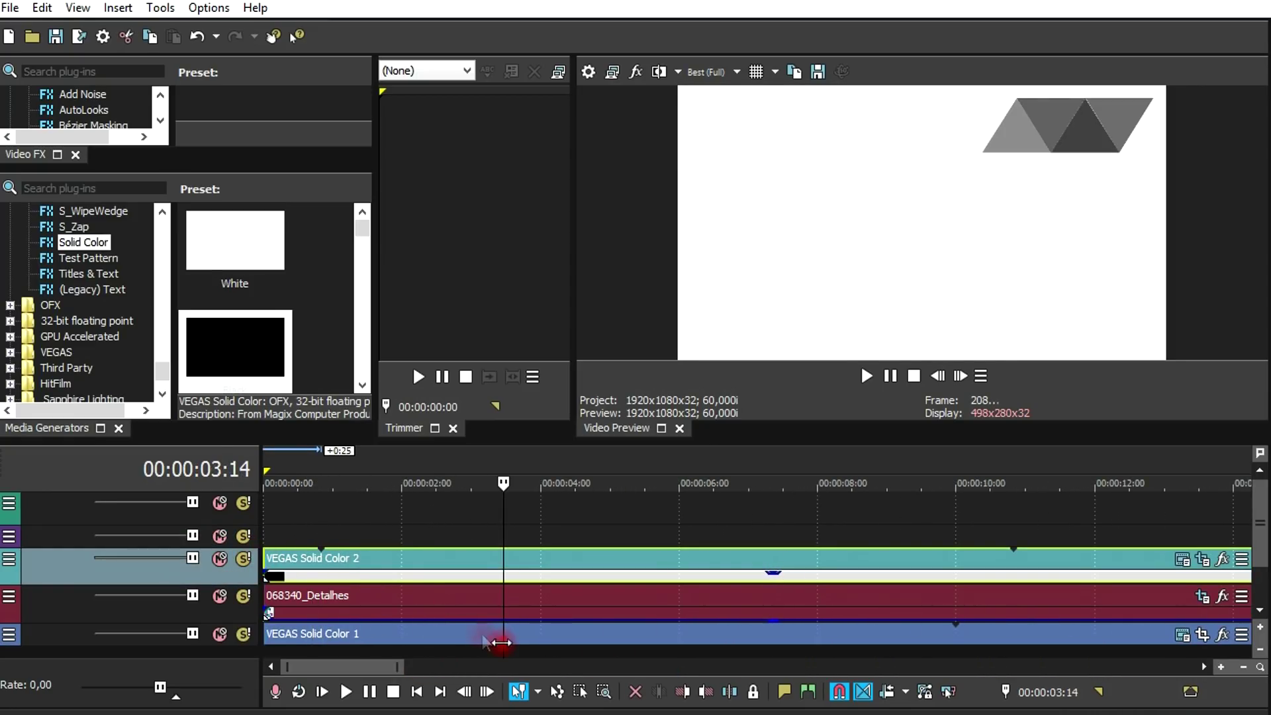
pyautogui.moveTo(401, 665); pyautogui.dragTo(635, 667)
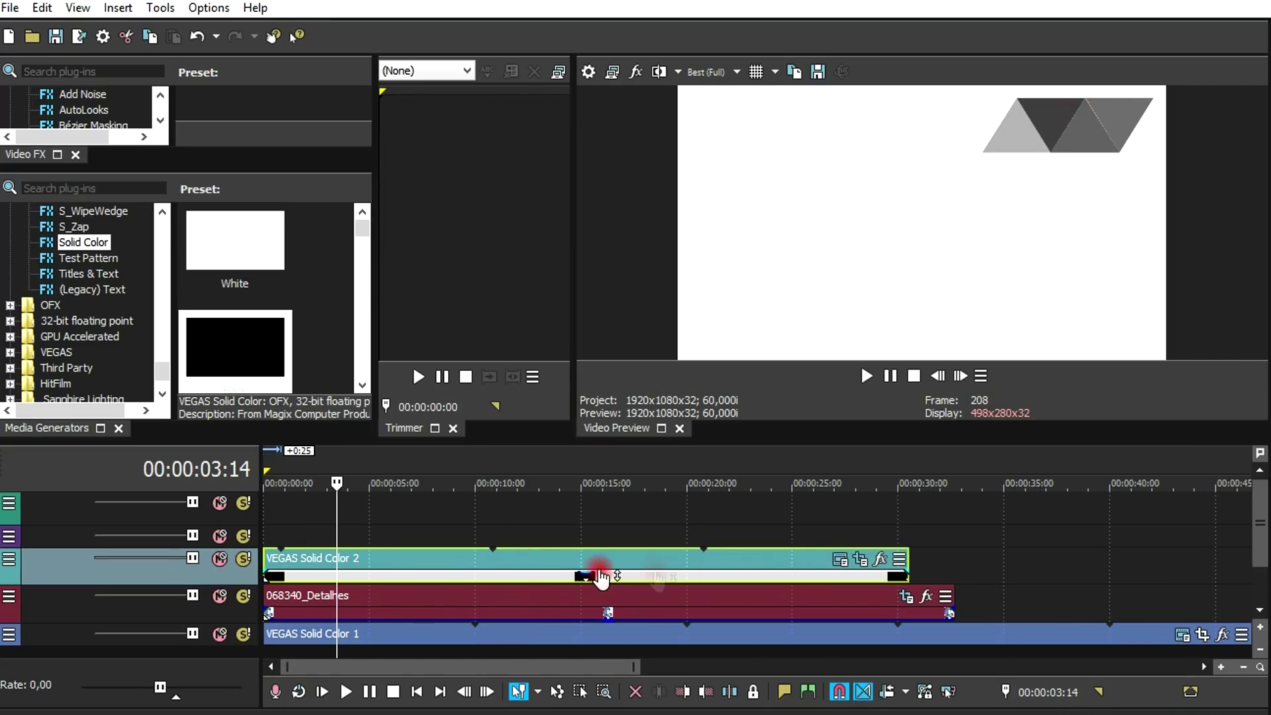
# Add a (Legacy) Text event to the empty track above VEGAS Solid Color 2 and extend its end to about 22 seconds.
pyautogui.click(323, 536)
pyautogui.click(104, 292)
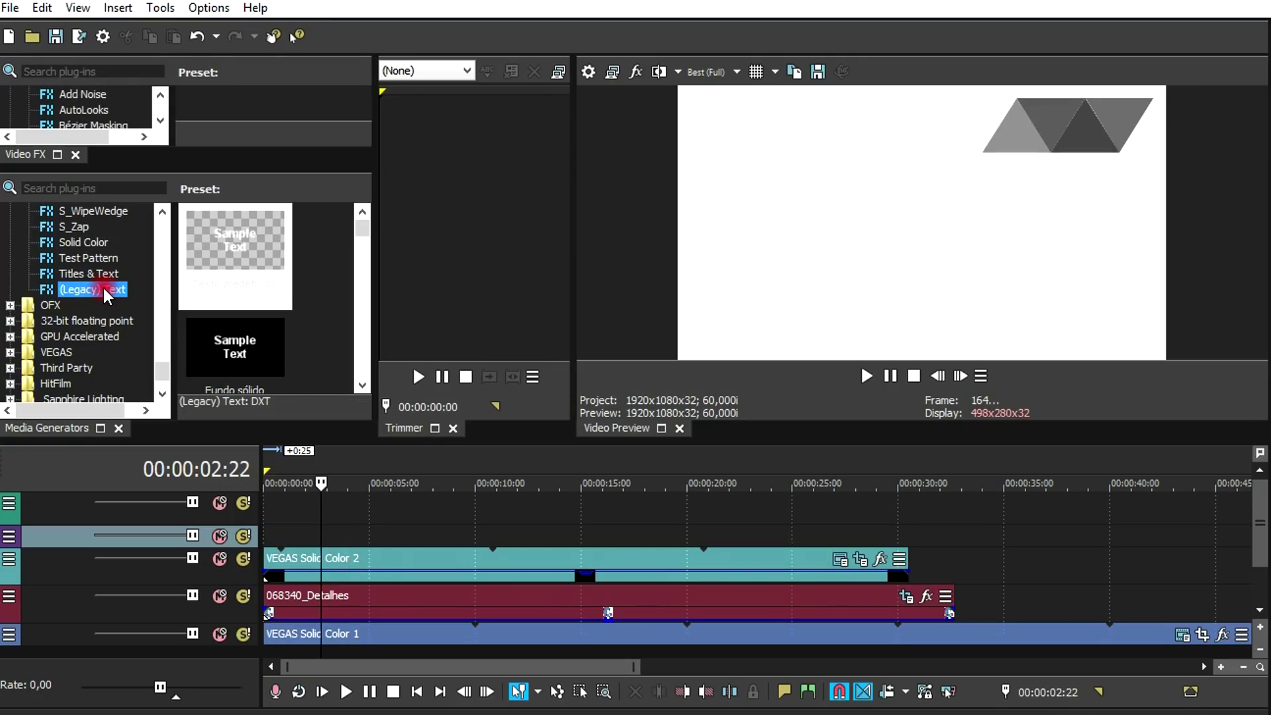
pyautogui.moveTo(250, 263); pyautogui.dragTo(285, 537)
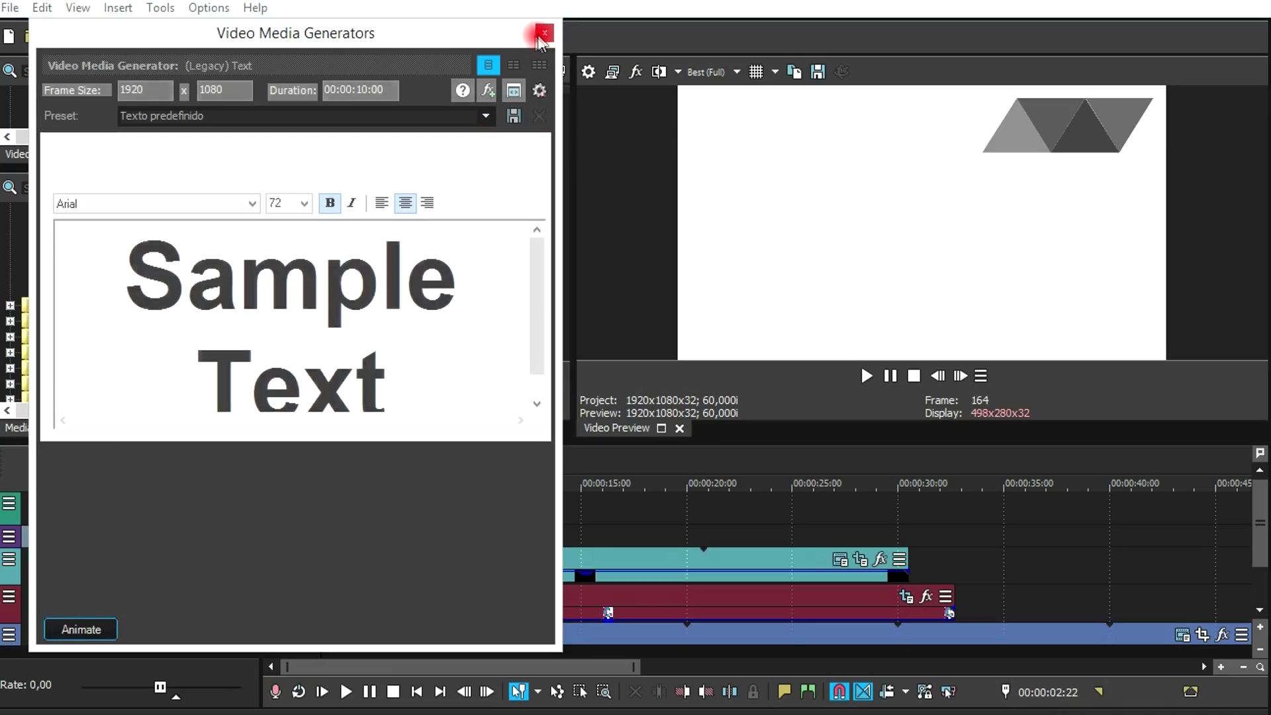
pyautogui.click(37, 458)
pyautogui.moveTo(50, 546); pyautogui.dragTo(51, 571)
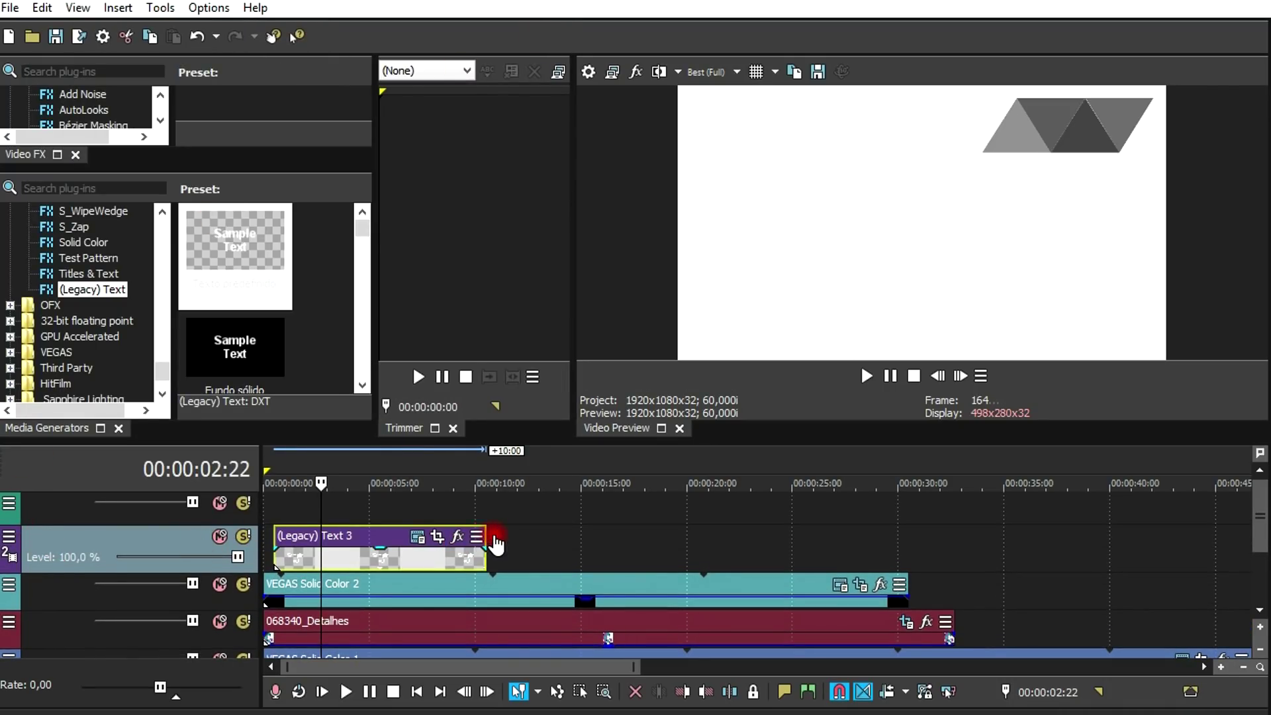
pyautogui.moveTo(483, 537); pyautogui.dragTo(722, 538)
pyautogui.click(429, 511)
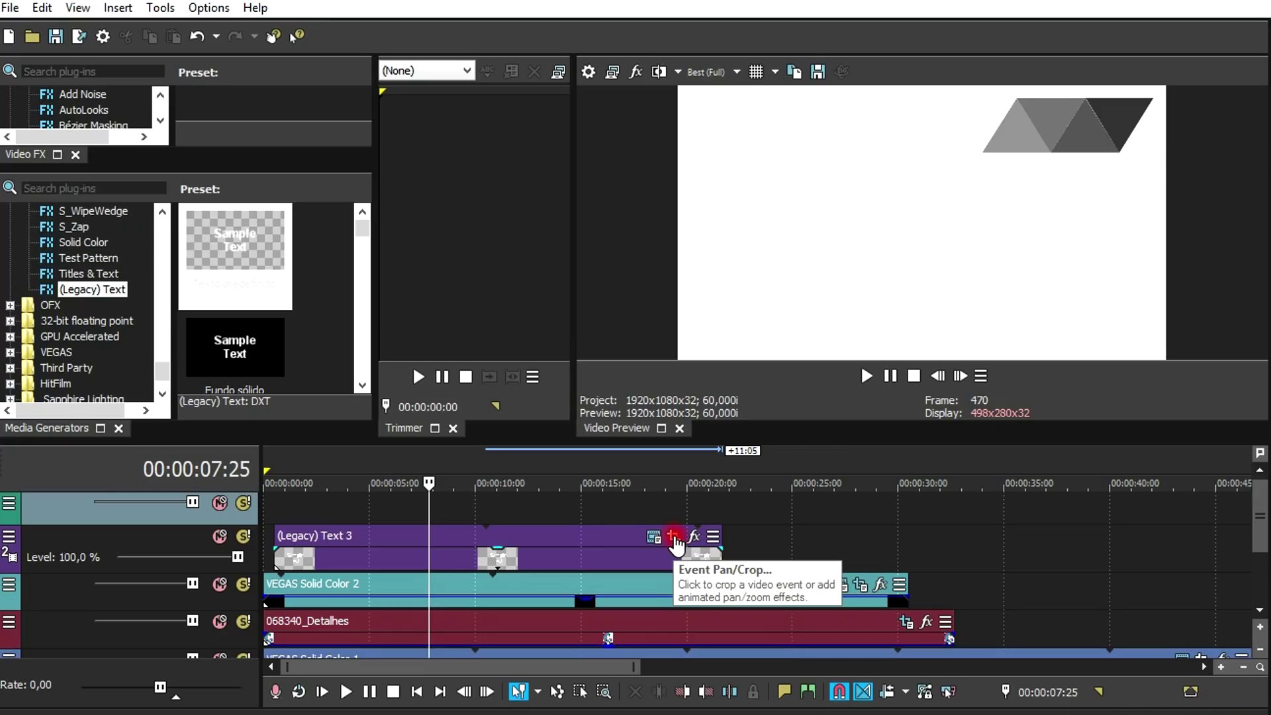
# Change the VEGAS Solid Color 1 background from white to a neutral light grey using the HSL colour mode.
pyautogui.click(676, 545)
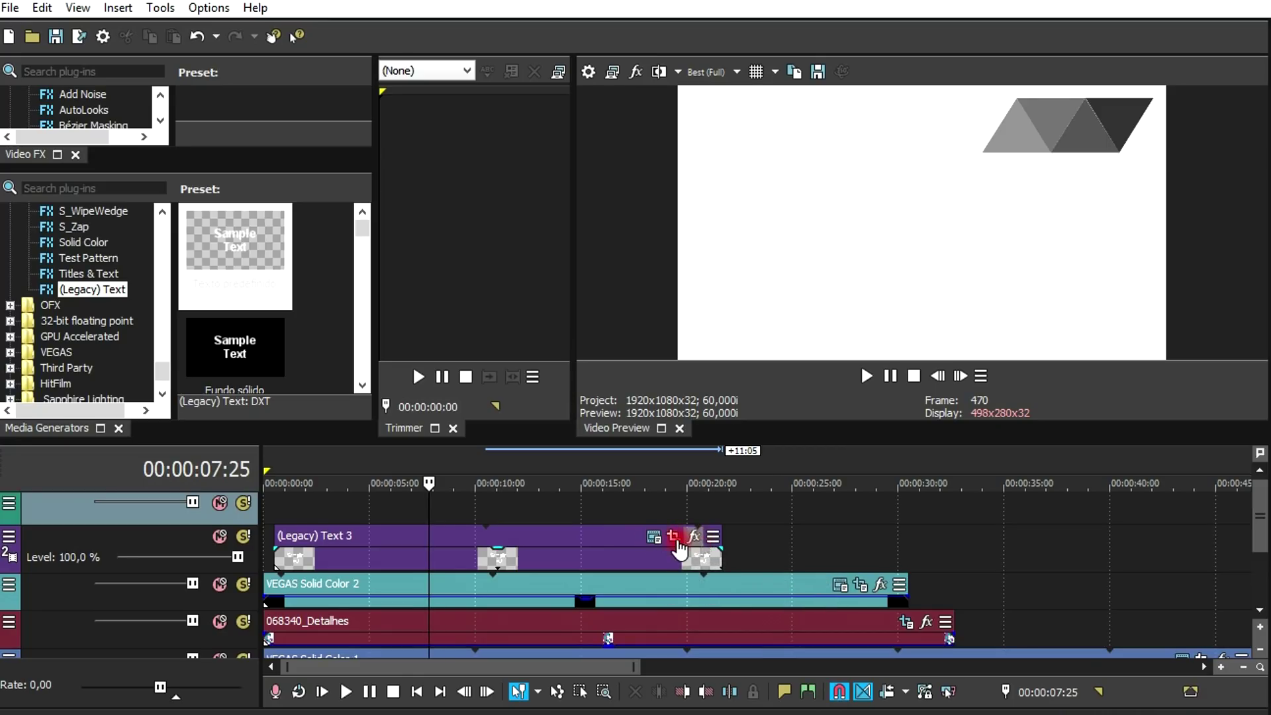
pyautogui.scroll(-1, 1260, 530)
pyautogui.click(861, 629)
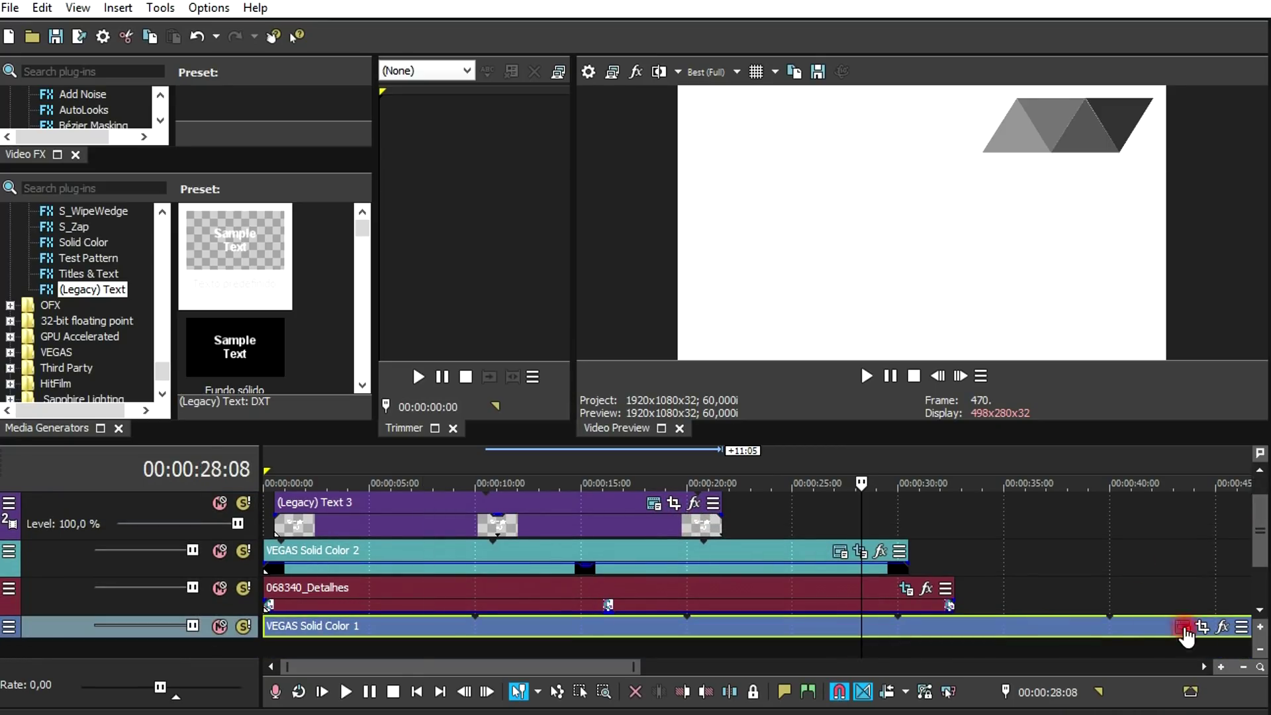
pyautogui.click(1183, 627)
pyautogui.click(58, 204)
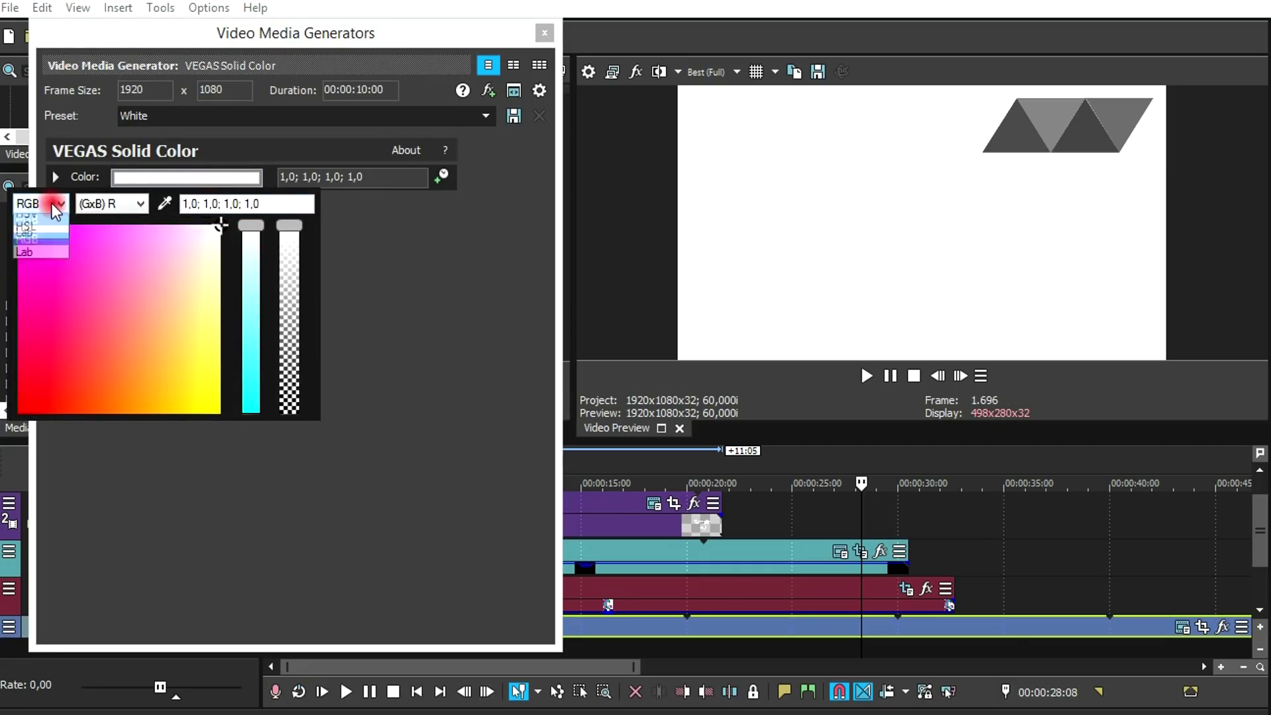
pyautogui.click(27, 226)
pyautogui.moveTo(34, 267); pyautogui.dragTo(20, 284)
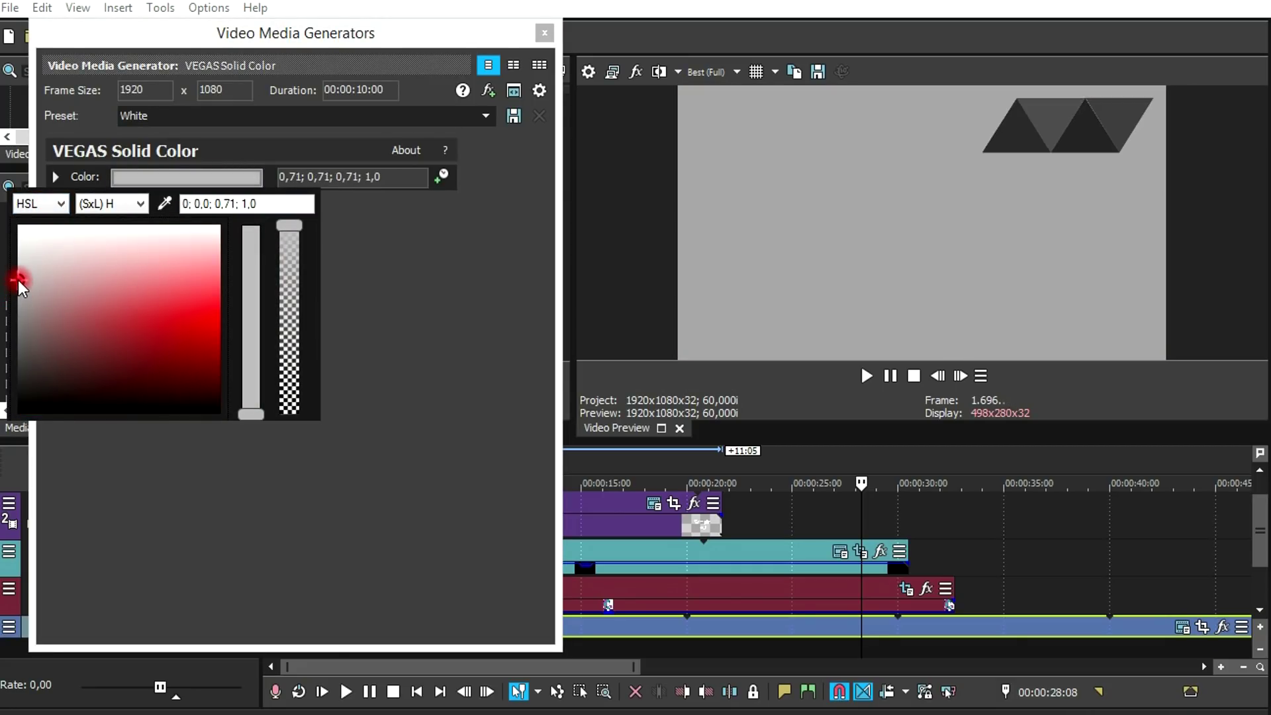
pyautogui.click(519, 199)
pyautogui.click(544, 32)
# Replace the sample text of the (Legacy) Text 3 event with "NAMJOON".
pyautogui.click(539, 520)
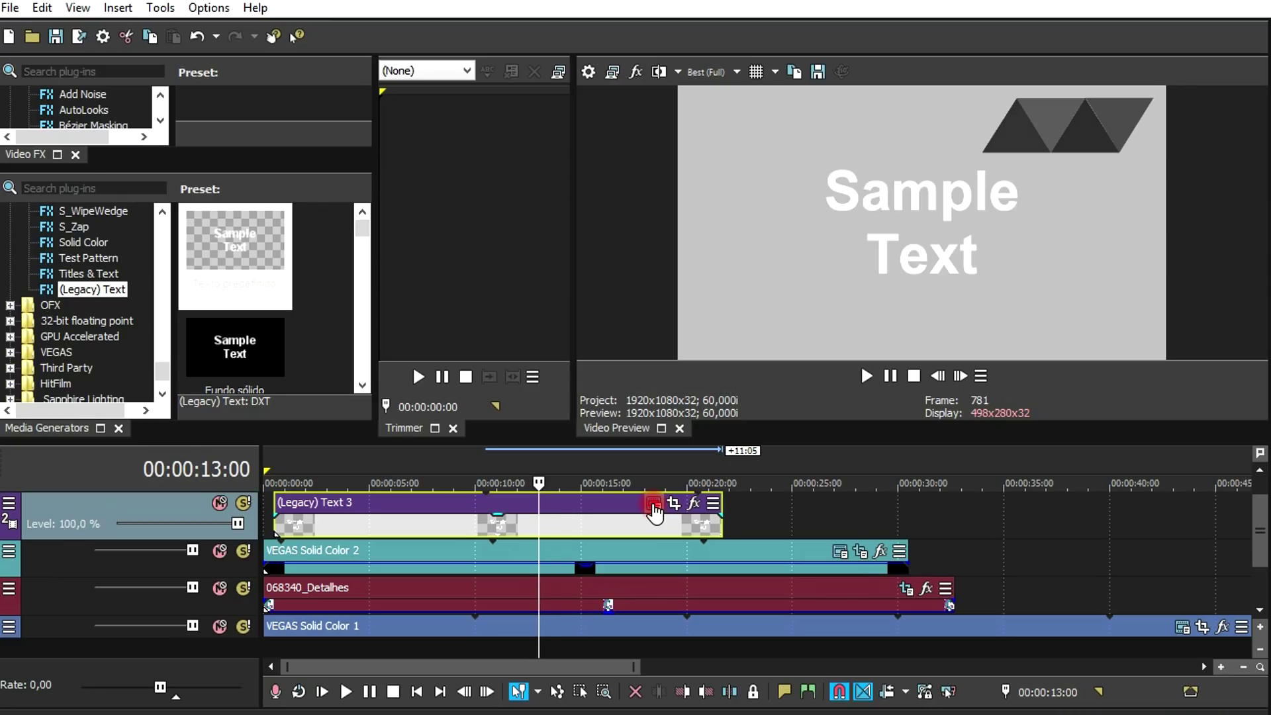
pyautogui.click(653, 505)
pyautogui.click(356, 339)
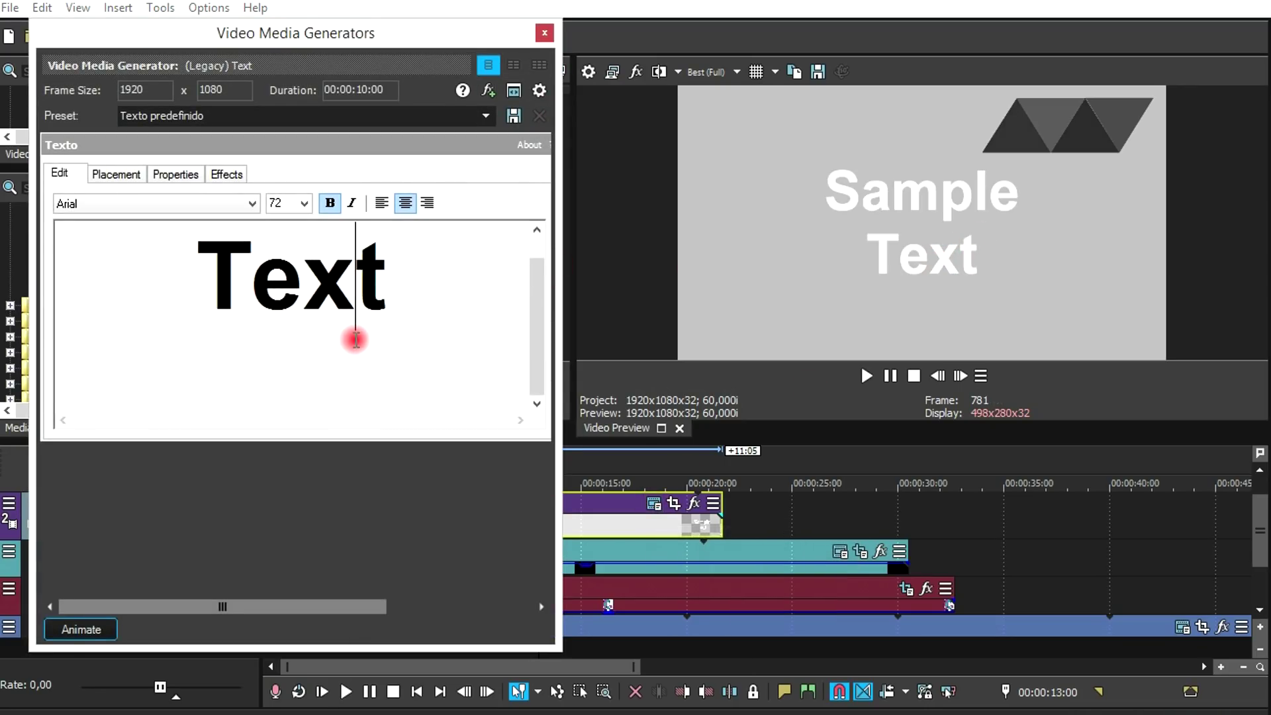
pyautogui.moveTo(355, 340); pyautogui.dragTo(101, 212)
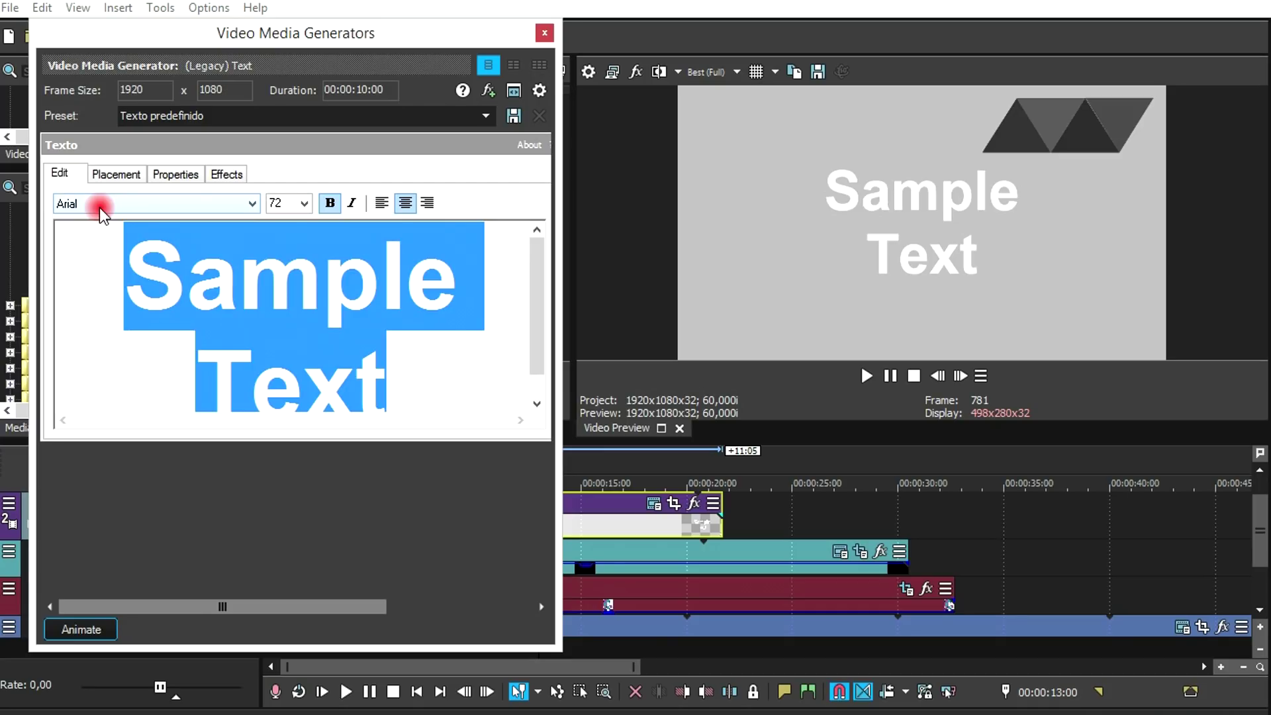
pyautogui.write('NAMJOON')
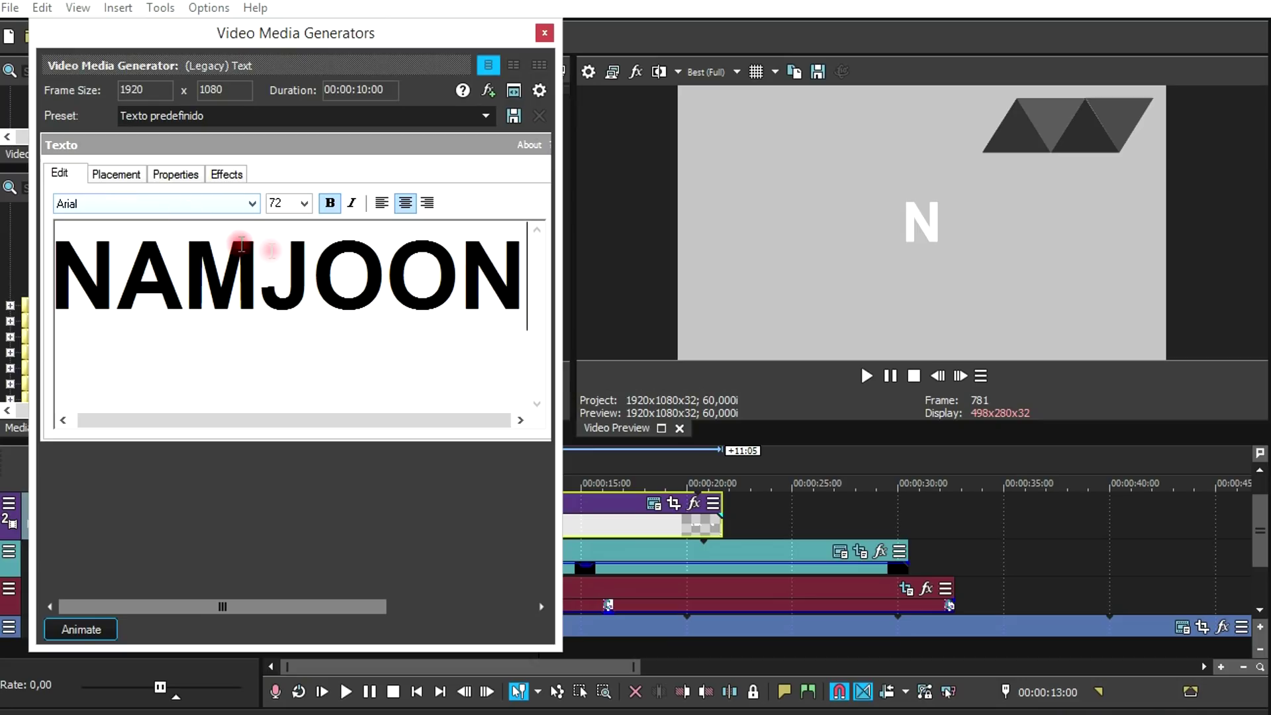
# Remove the bold style from the NAMJOON text and set its font to Century Gothic.
pyautogui.moveTo(511, 257); pyautogui.dragTo(163, 269)
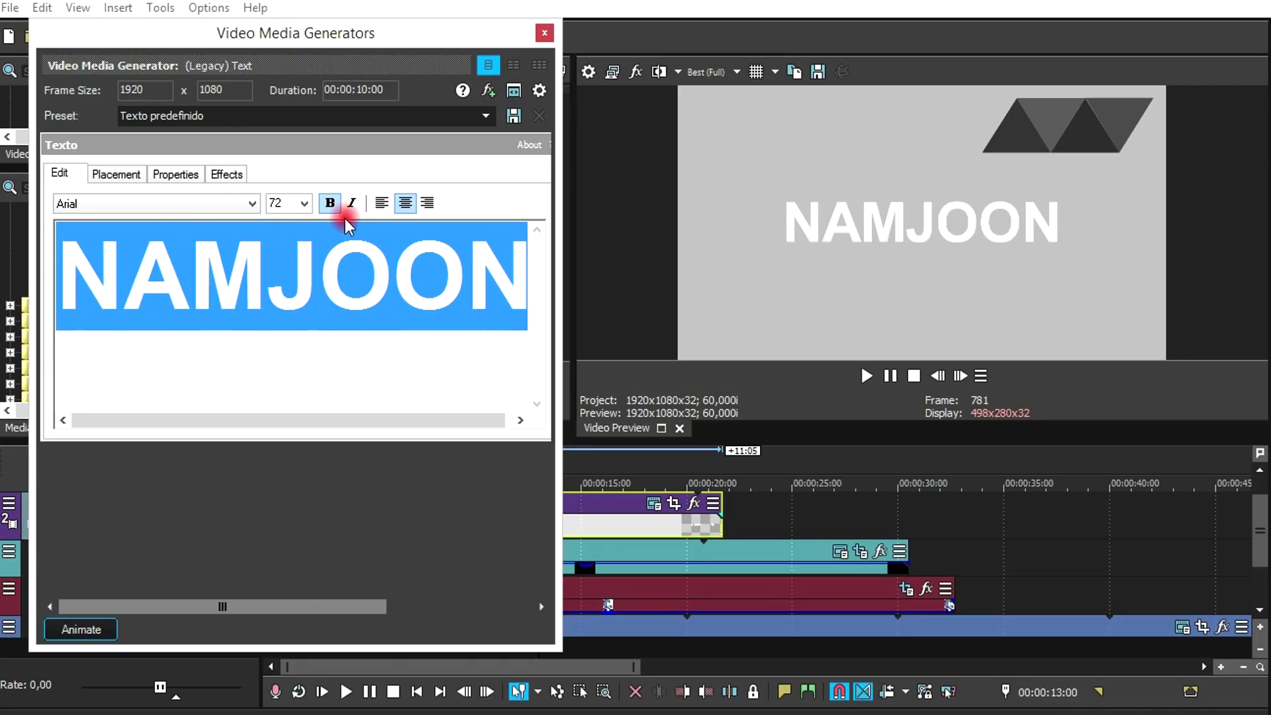
pyautogui.click(329, 202)
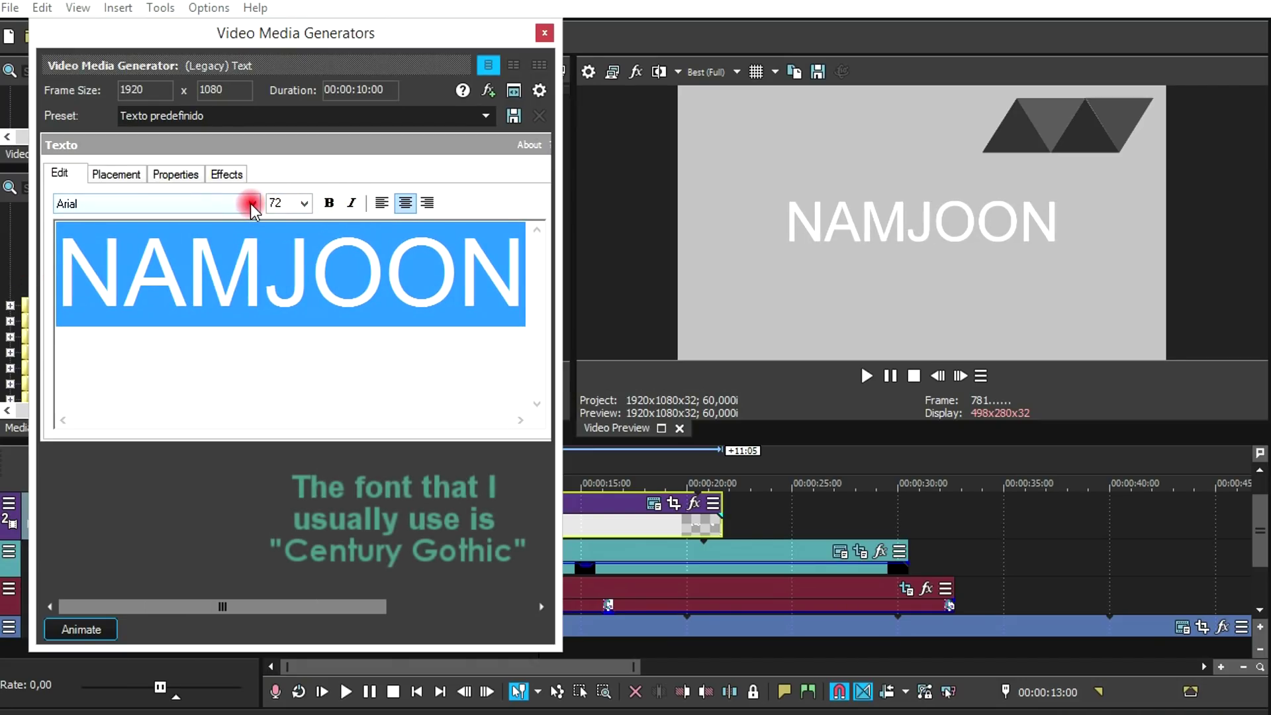
pyautogui.click(252, 205)
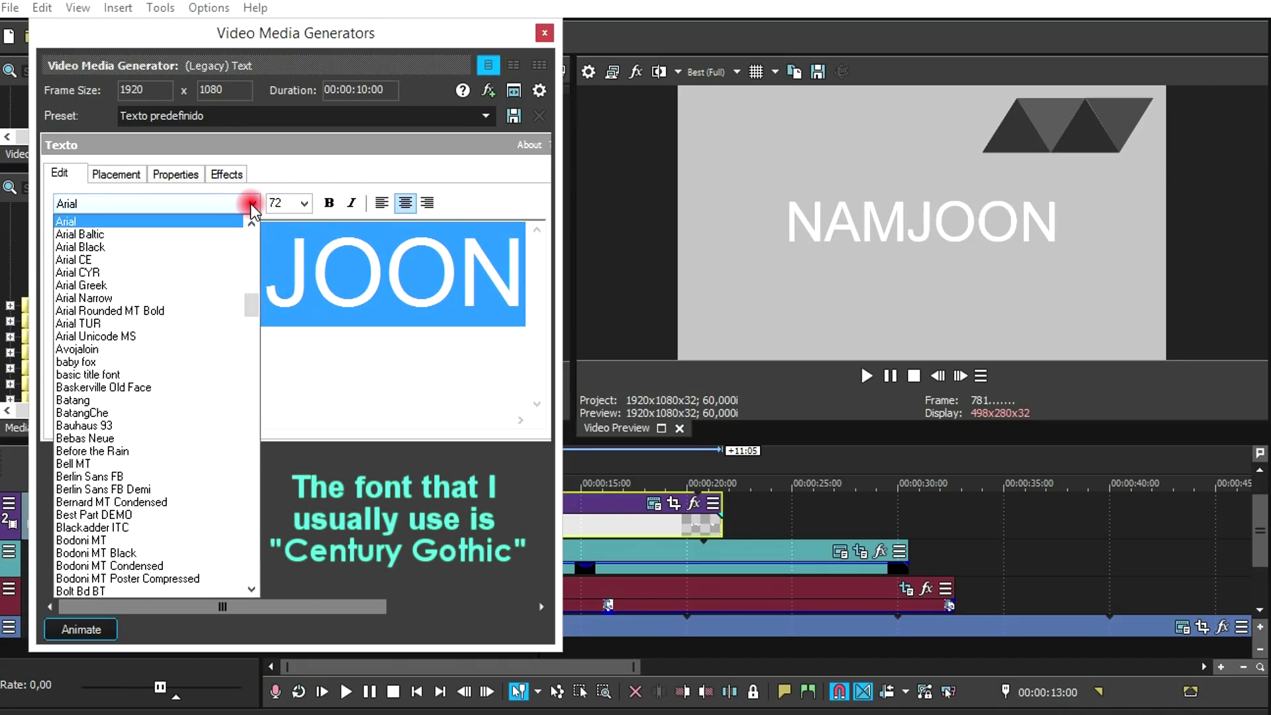
pyautogui.click(252, 308)
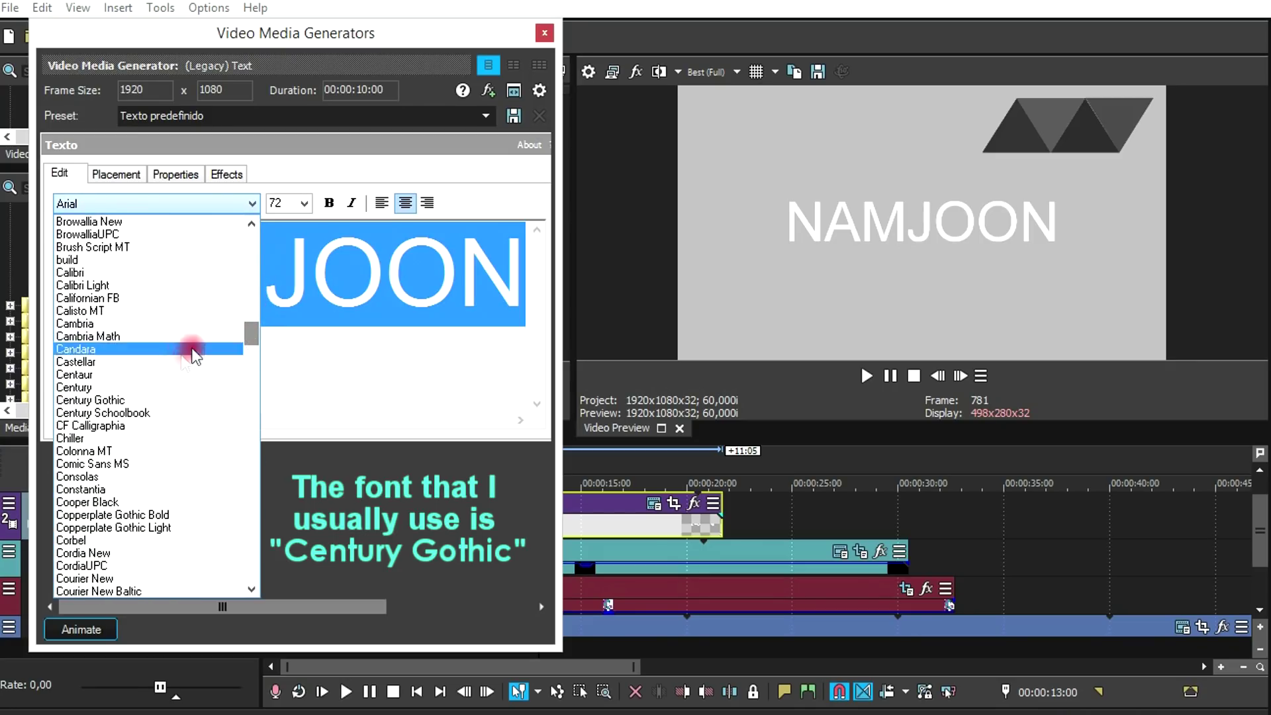
pyautogui.click(123, 401)
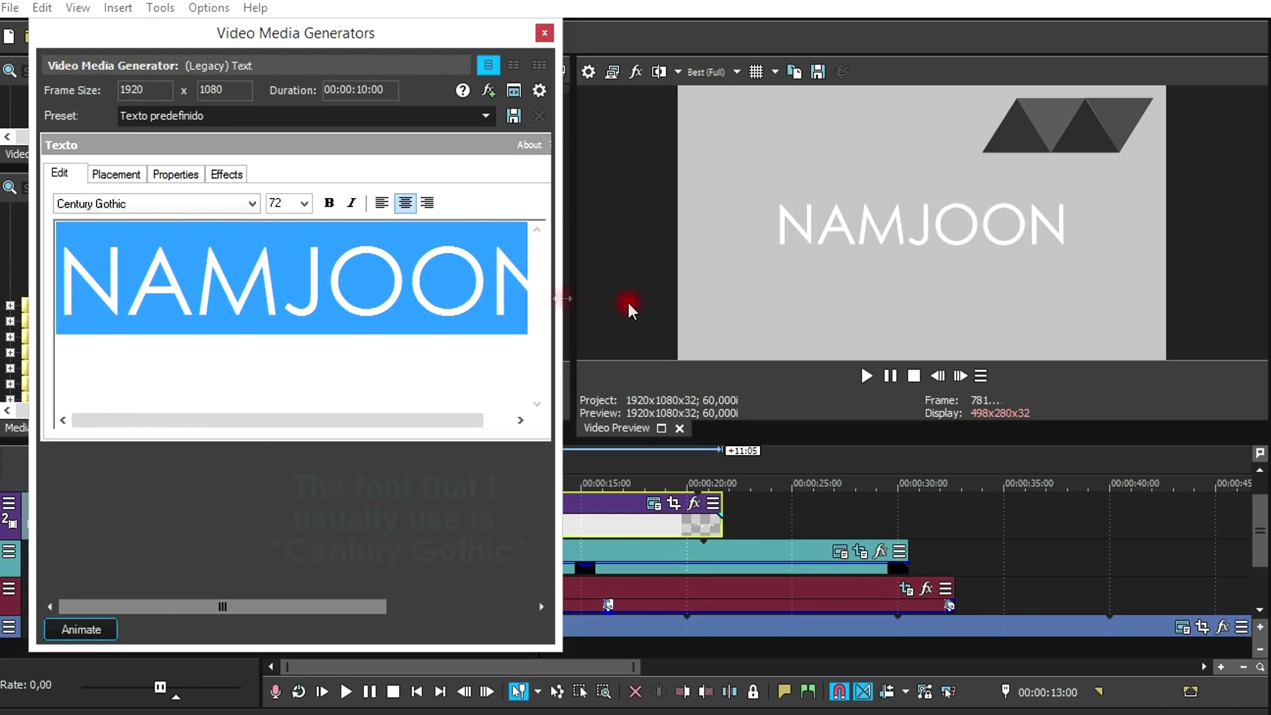
# Scale the NAMJOON text down and place it over the triangle design in the upper right of the frame.
pyautogui.click(194, 176)
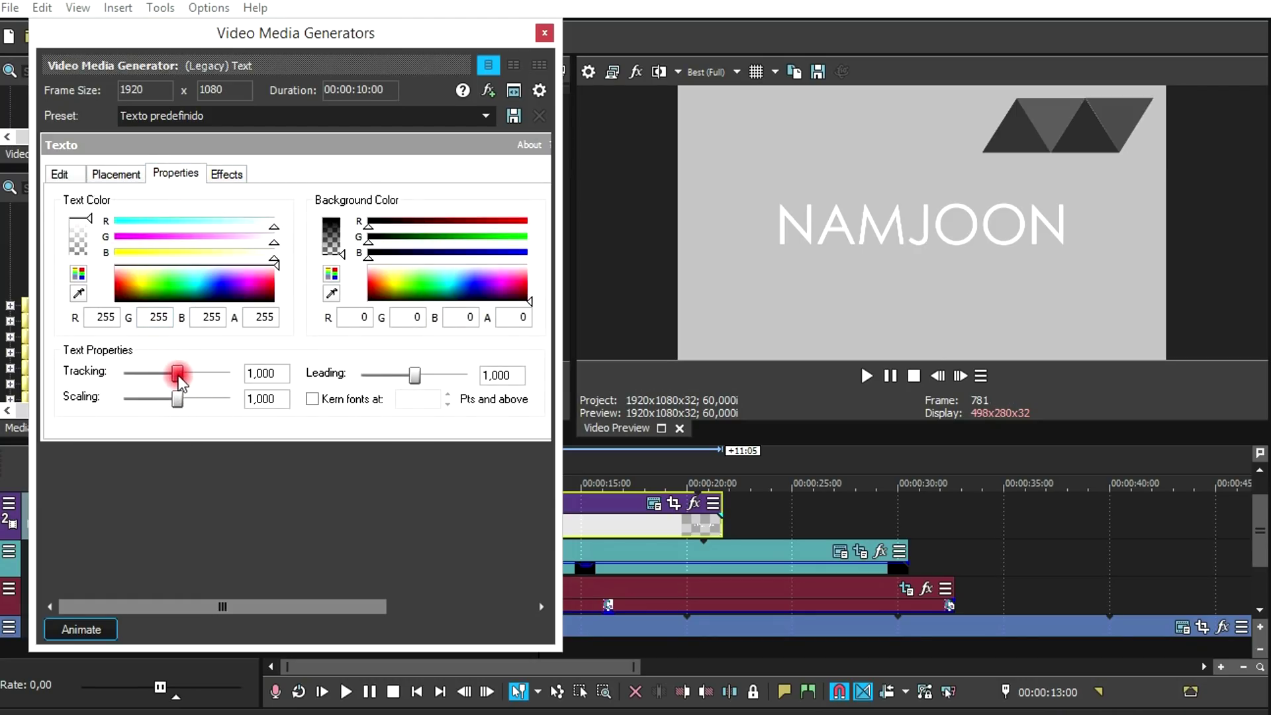
pyautogui.moveTo(172, 375); pyautogui.dragTo(153, 411)
pyautogui.click(116, 173)
pyautogui.moveTo(186, 328); pyautogui.dragTo(241, 284)
# Set the NAMJOON text's tracking to 1,074, fine-tune its scaling, and place it at X 0,426, Y -0,686.
pyautogui.click(175, 173)
pyautogui.moveTo(178, 378); pyautogui.dragTo(180, 379)
pyautogui.click(143, 398)
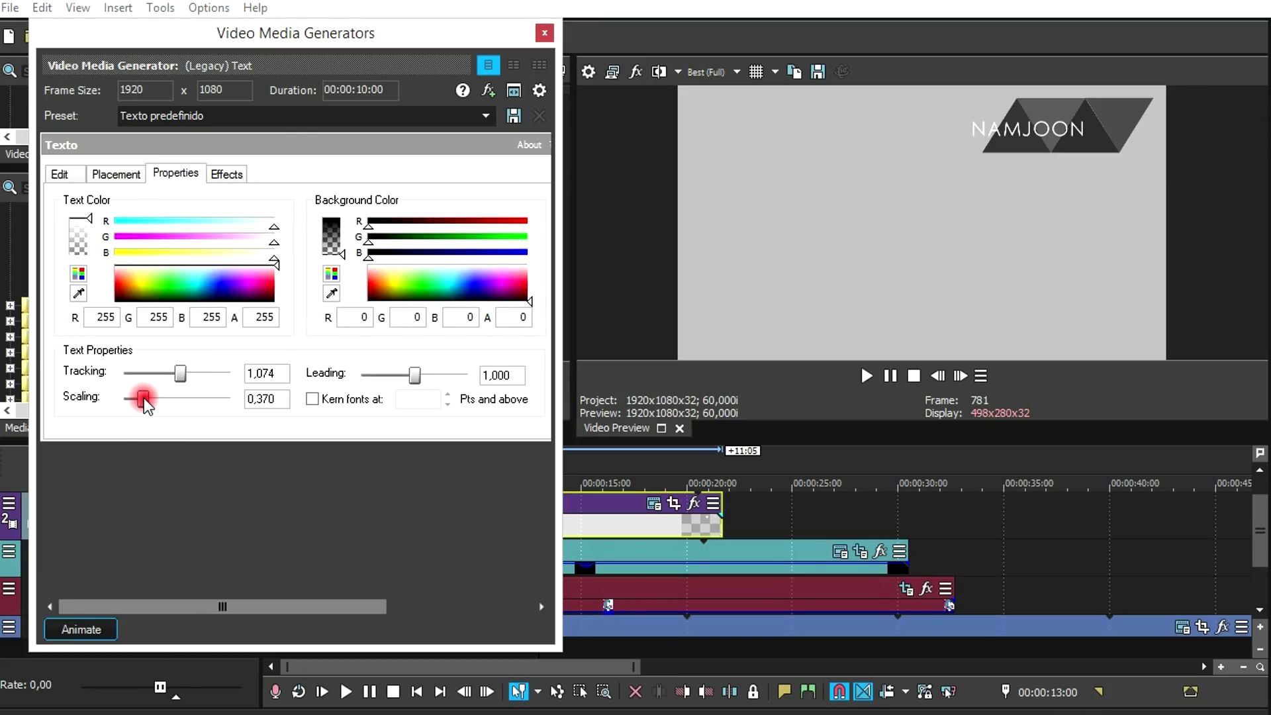
pyautogui.moveTo(145, 402); pyautogui.dragTo(146, 402)
pyautogui.click(117, 172)
pyautogui.moveTo(254, 277); pyautogui.dragTo(256, 288)
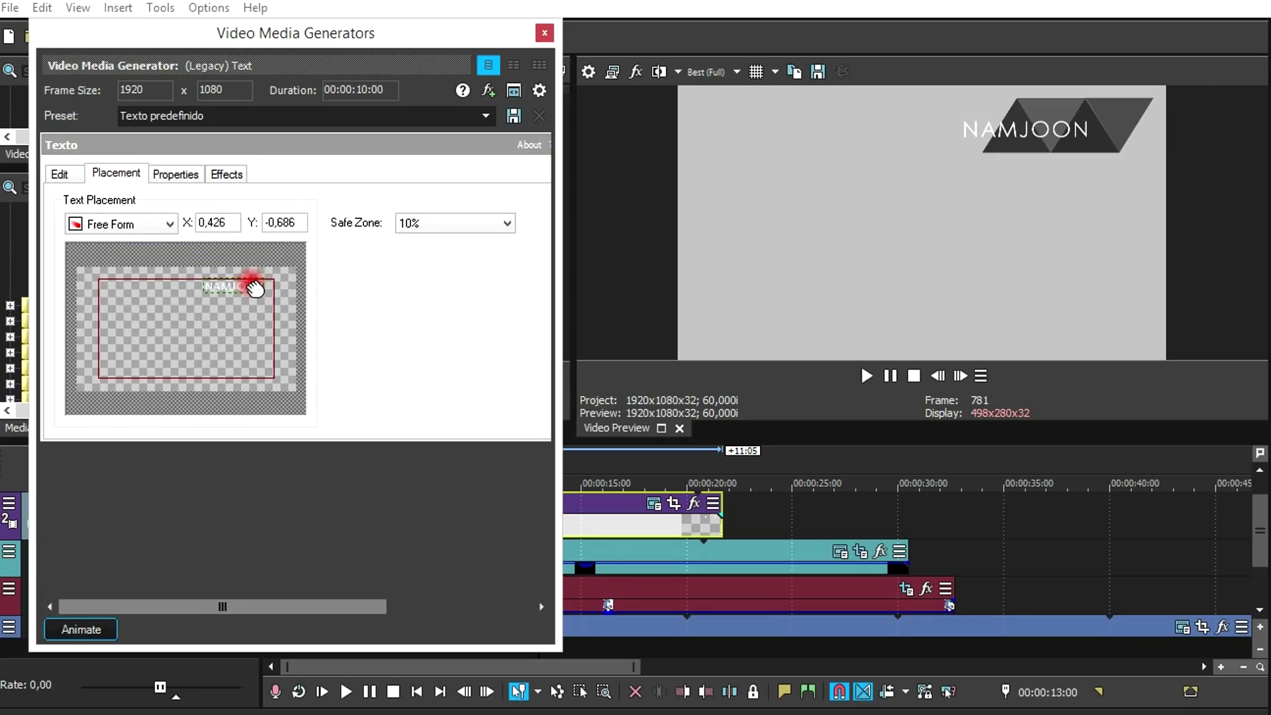
pyautogui.click(544, 33)
pyautogui.moveTo(411, 523); pyautogui.dragTo(458, 525)
pyautogui.click(707, 71)
pyautogui.click(727, 114)
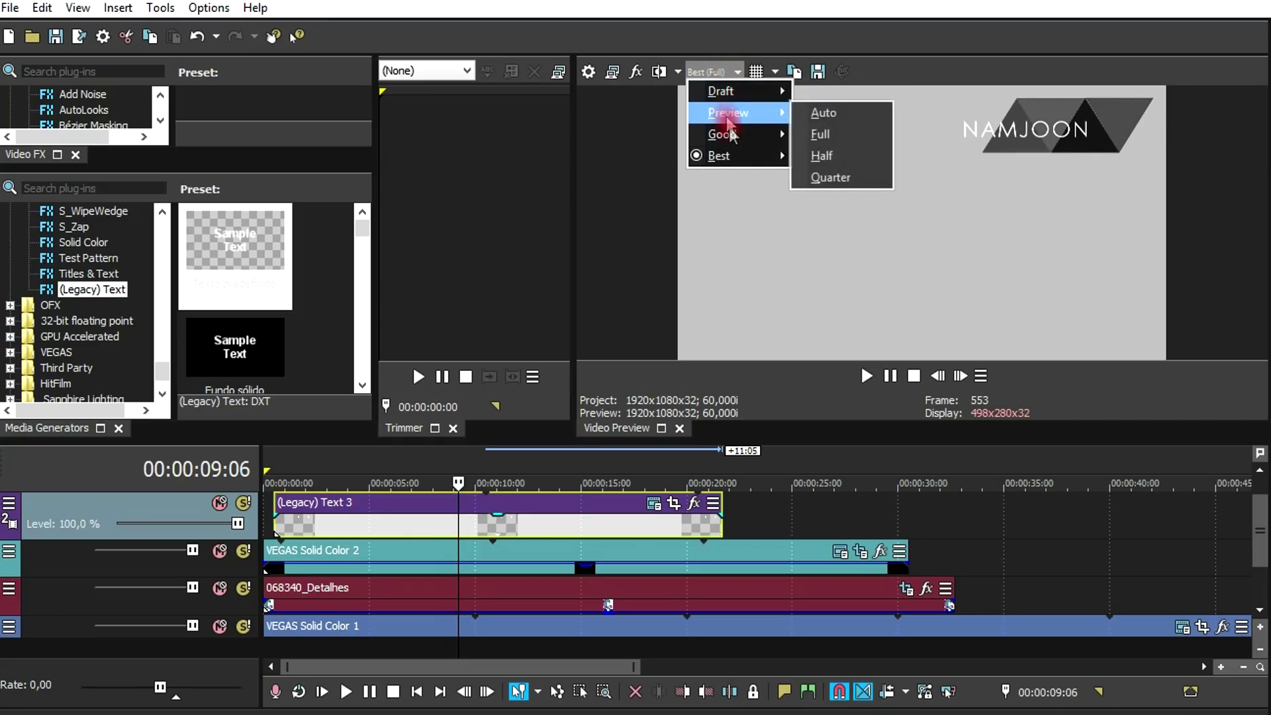
pyautogui.moveTo(757, 155)
pyautogui.click(833, 155)
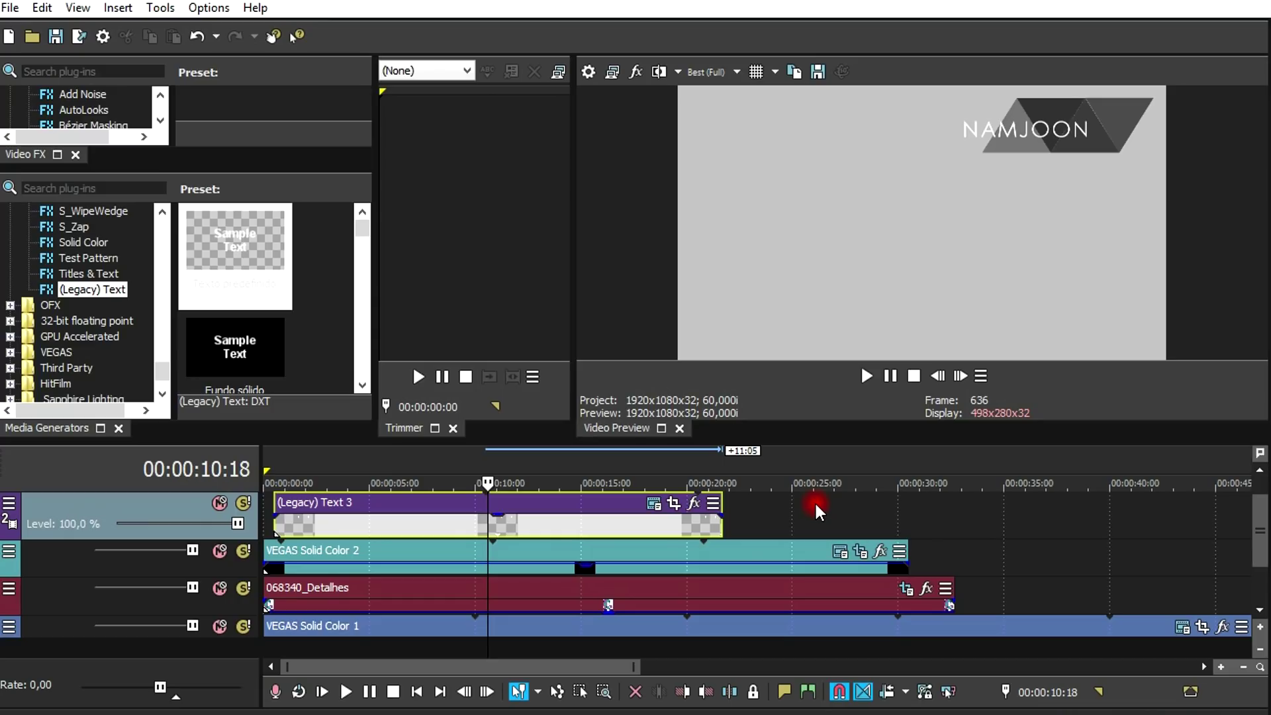
pyautogui.rightClick(734, 514)
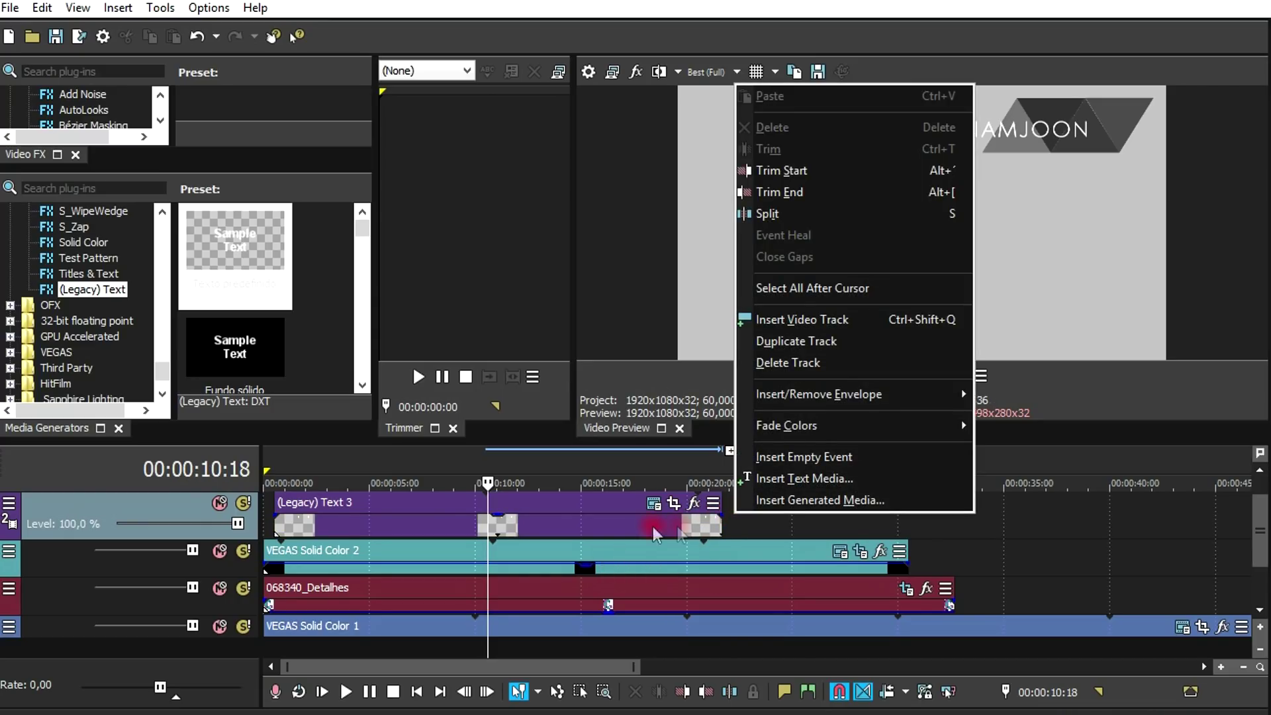
pyautogui.click(598, 500)
pyautogui.click(598, 501)
pyautogui.scroll(1, 1249, 519)
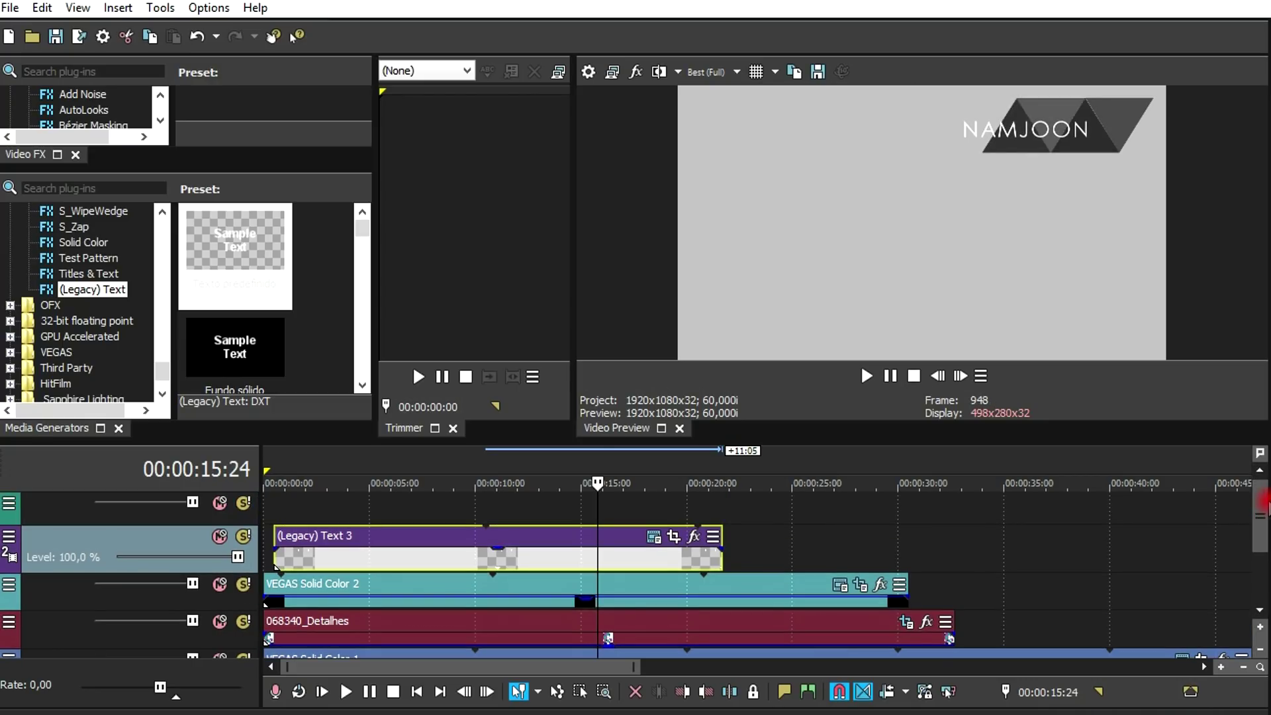
# Add a red Solid Color event to the top track above the text and extend its end to about 24 seconds.
pyautogui.click(400, 512)
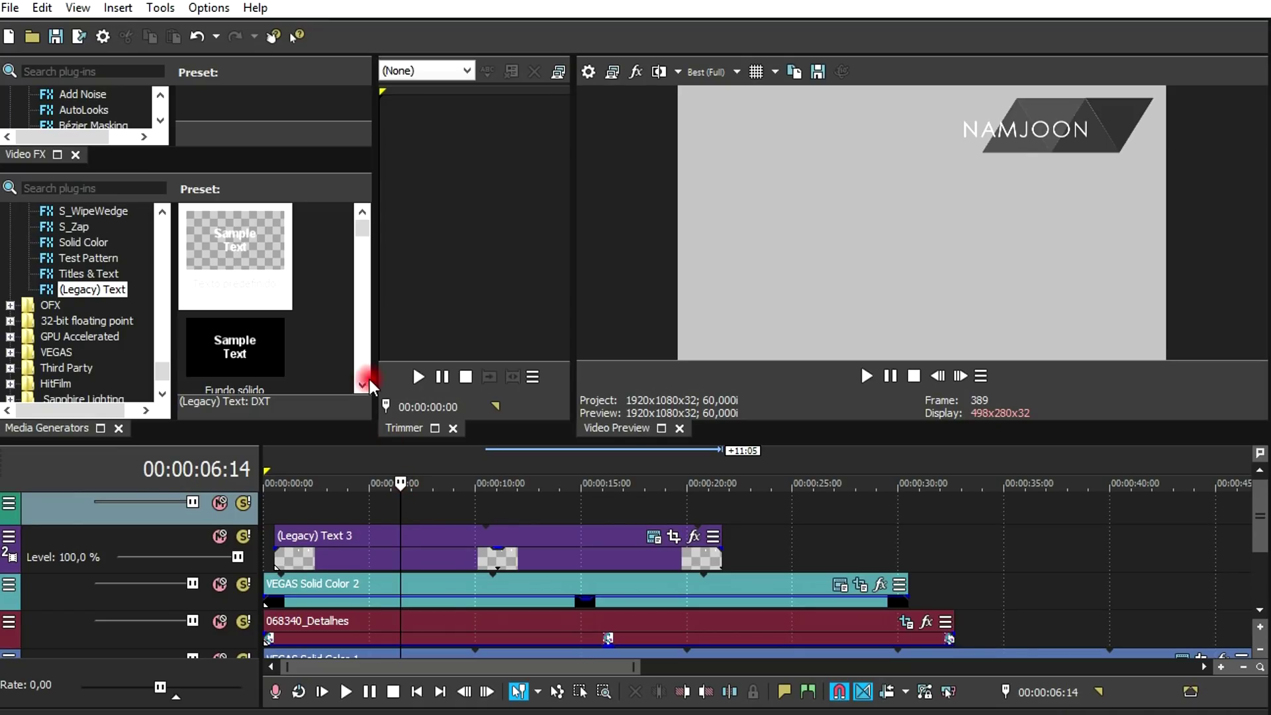
pyautogui.click(83, 244)
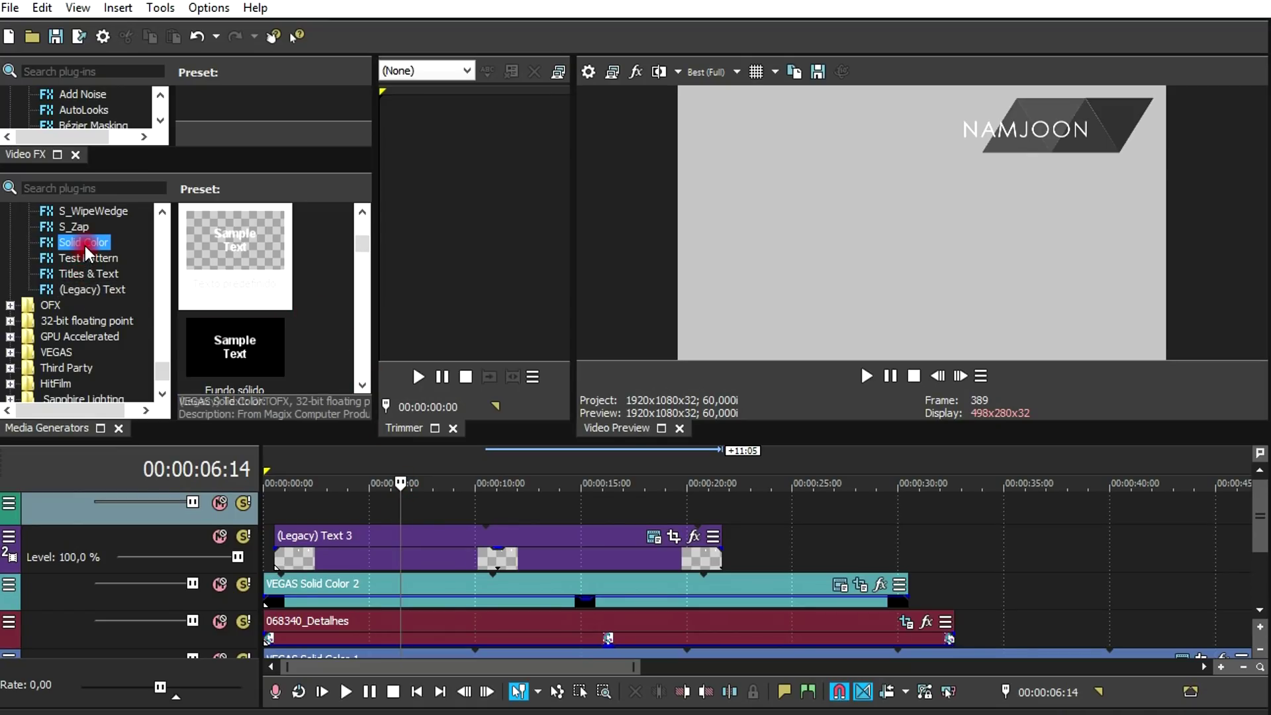
pyautogui.click(363, 249)
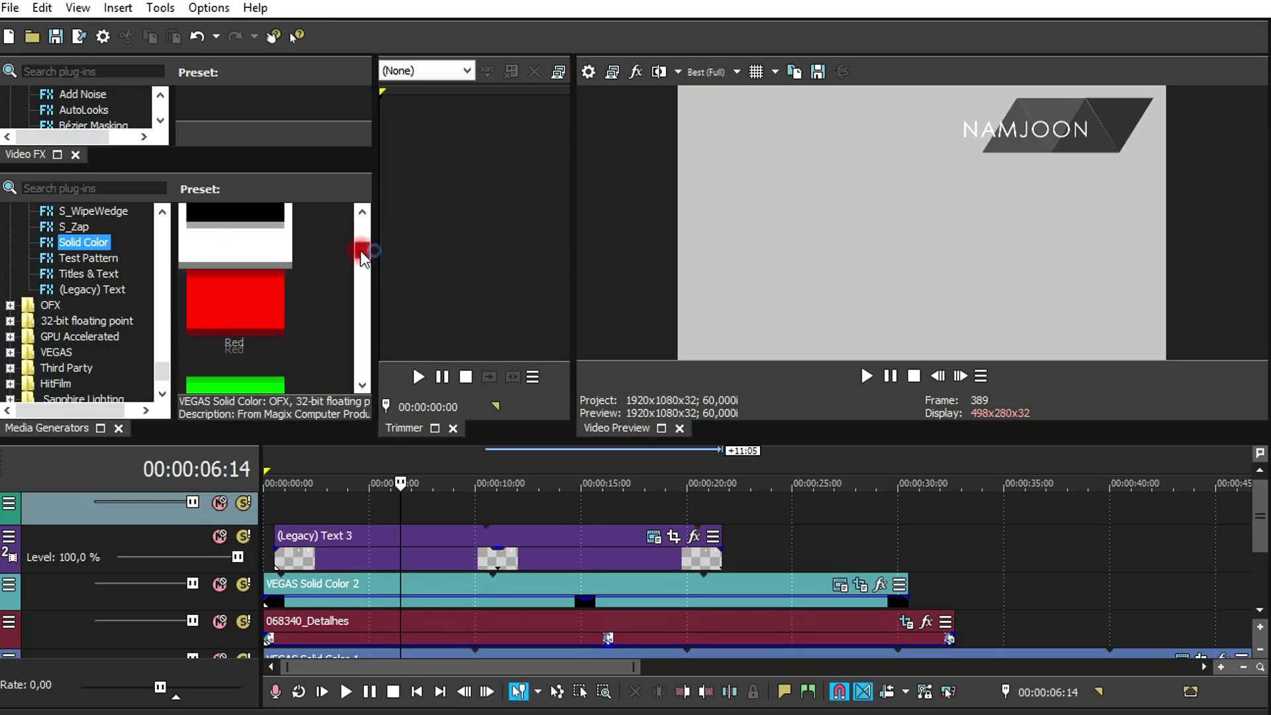
pyautogui.moveTo(249, 276); pyautogui.dragTo(292, 505)
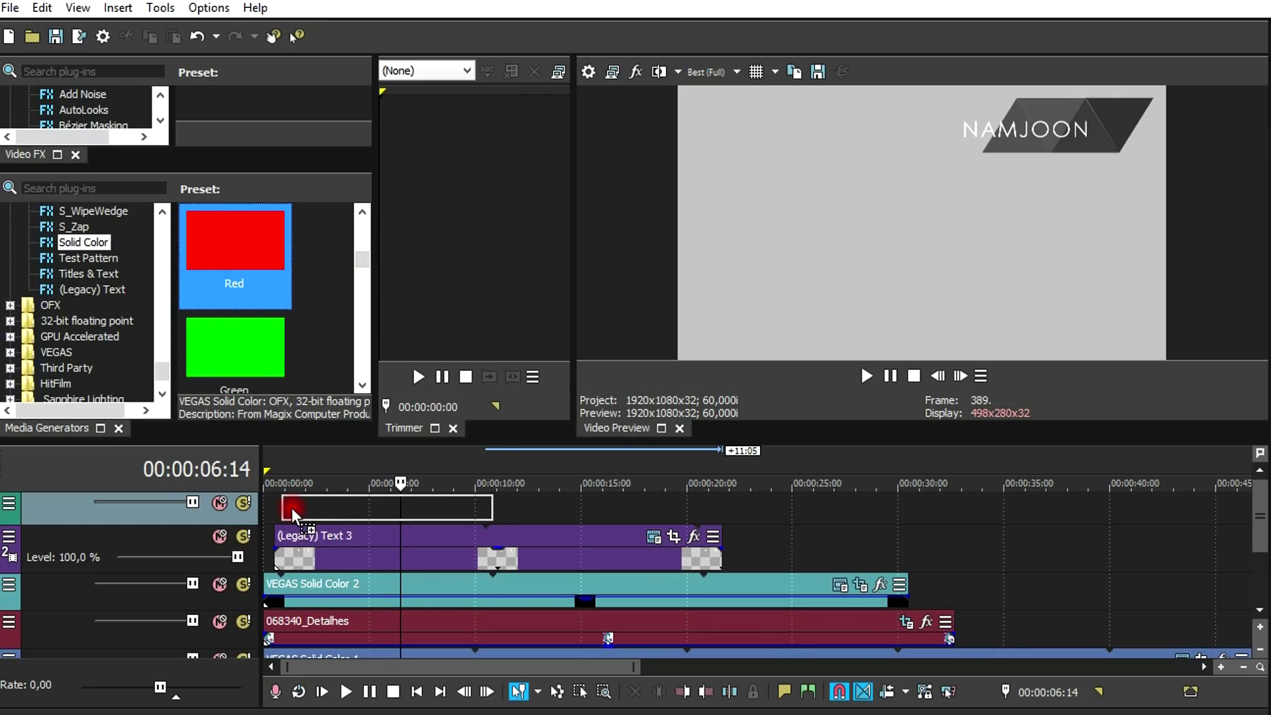
pyautogui.click(548, 31)
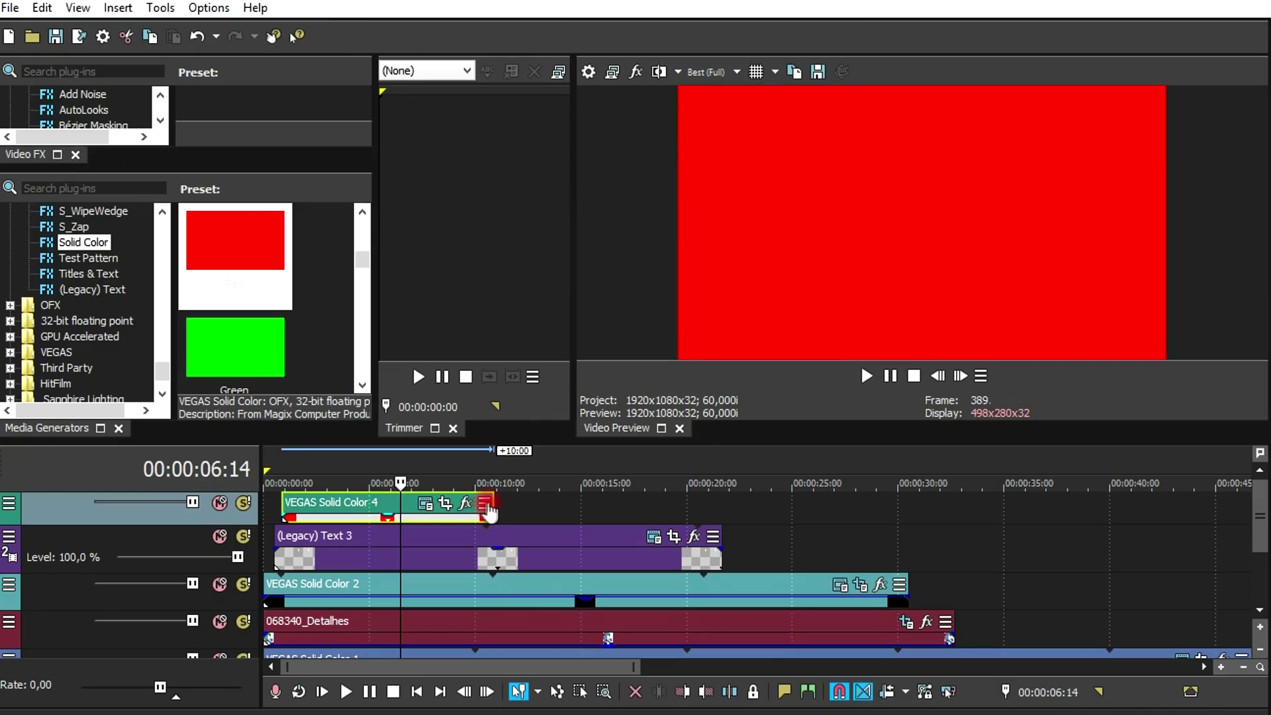
pyautogui.moveTo(494, 503); pyautogui.dragTo(780, 504)
pyautogui.click(510, 507)
# Enable the mask in the red solid's Pan/Crop and draw a closed, thin six-point V shape near the frame's centre.
pyautogui.click(729, 505)
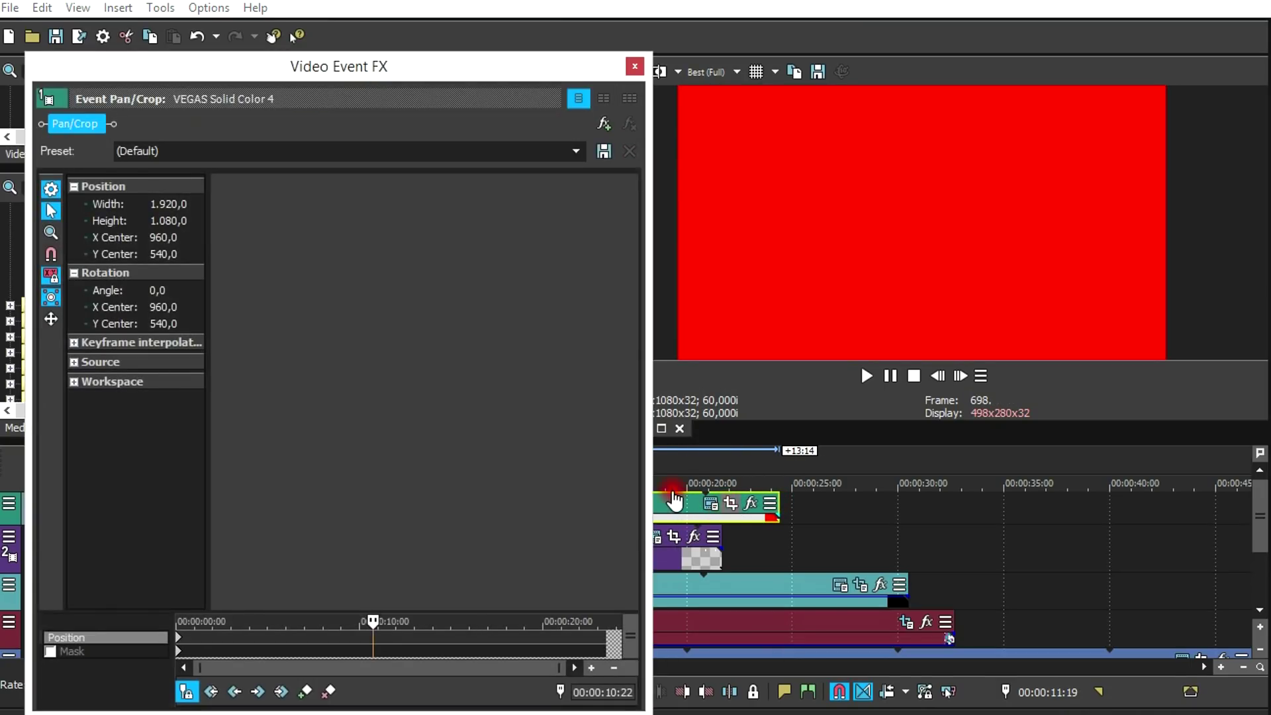
pyautogui.click(179, 653)
pyautogui.click(50, 651)
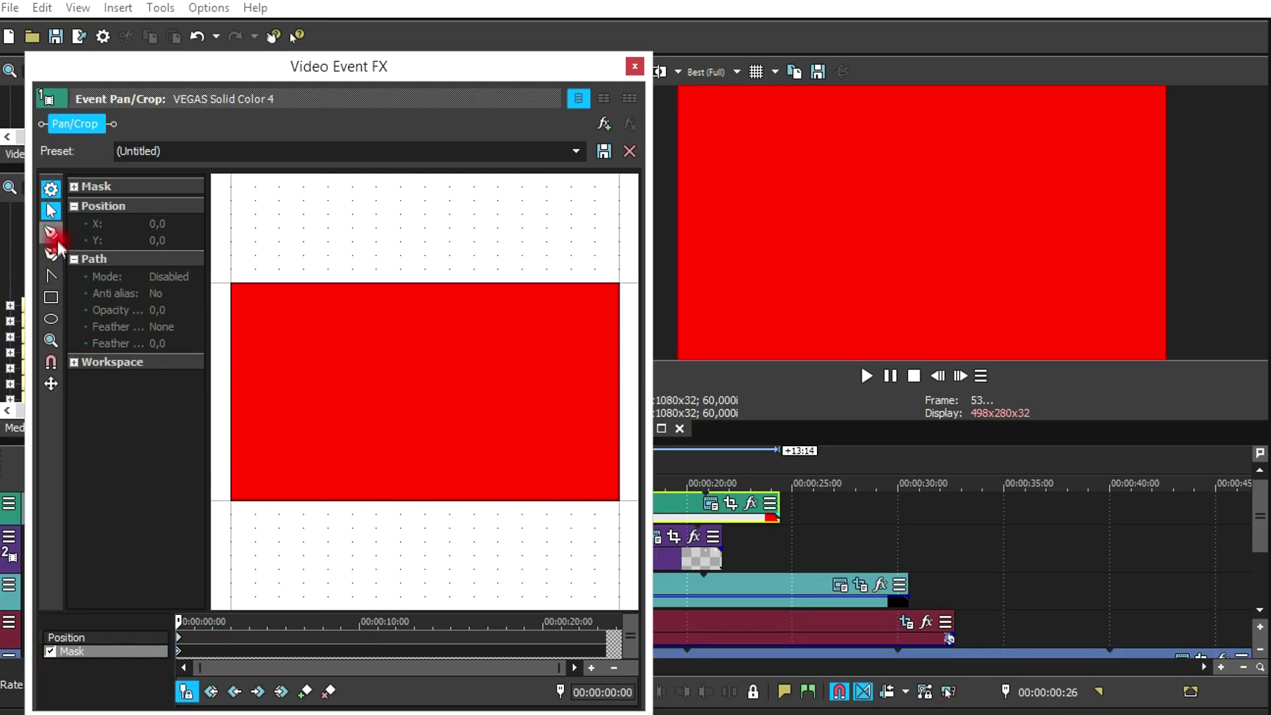
pyautogui.click(351, 381)
pyautogui.click(409, 410)
pyautogui.click(470, 379)
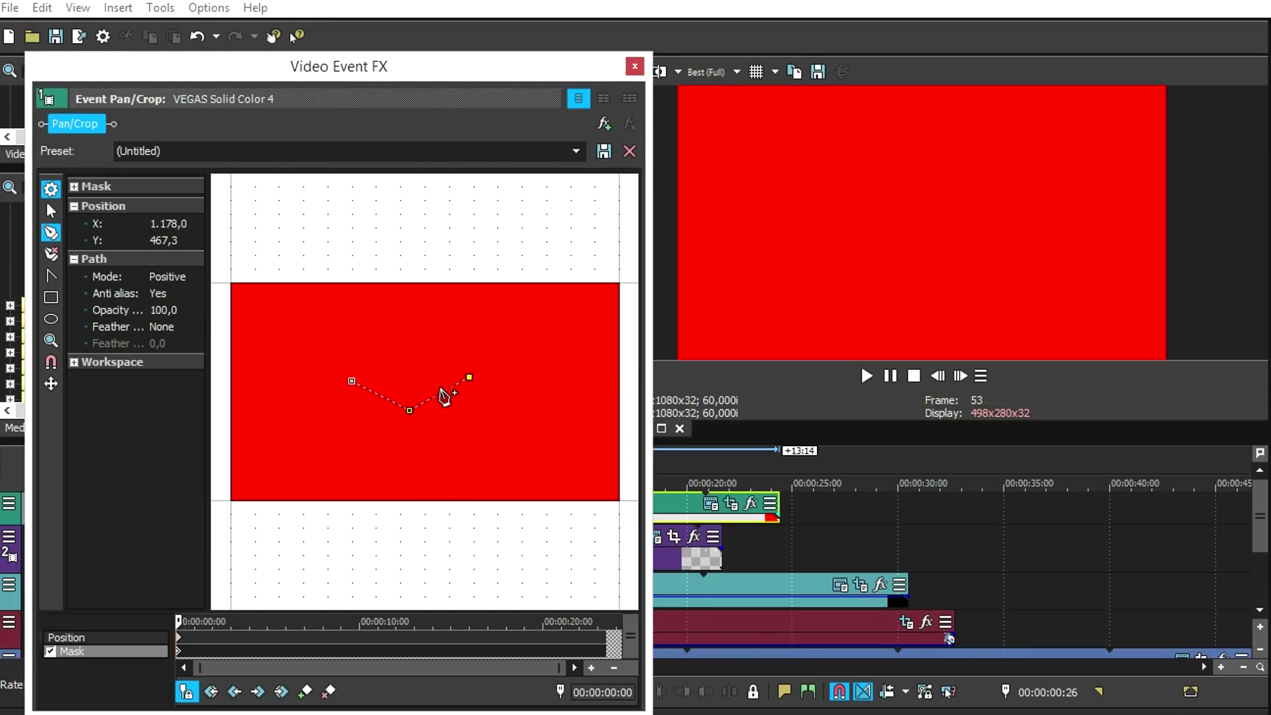
pyautogui.click(461, 372)
pyautogui.click(411, 407)
pyautogui.click(351, 381)
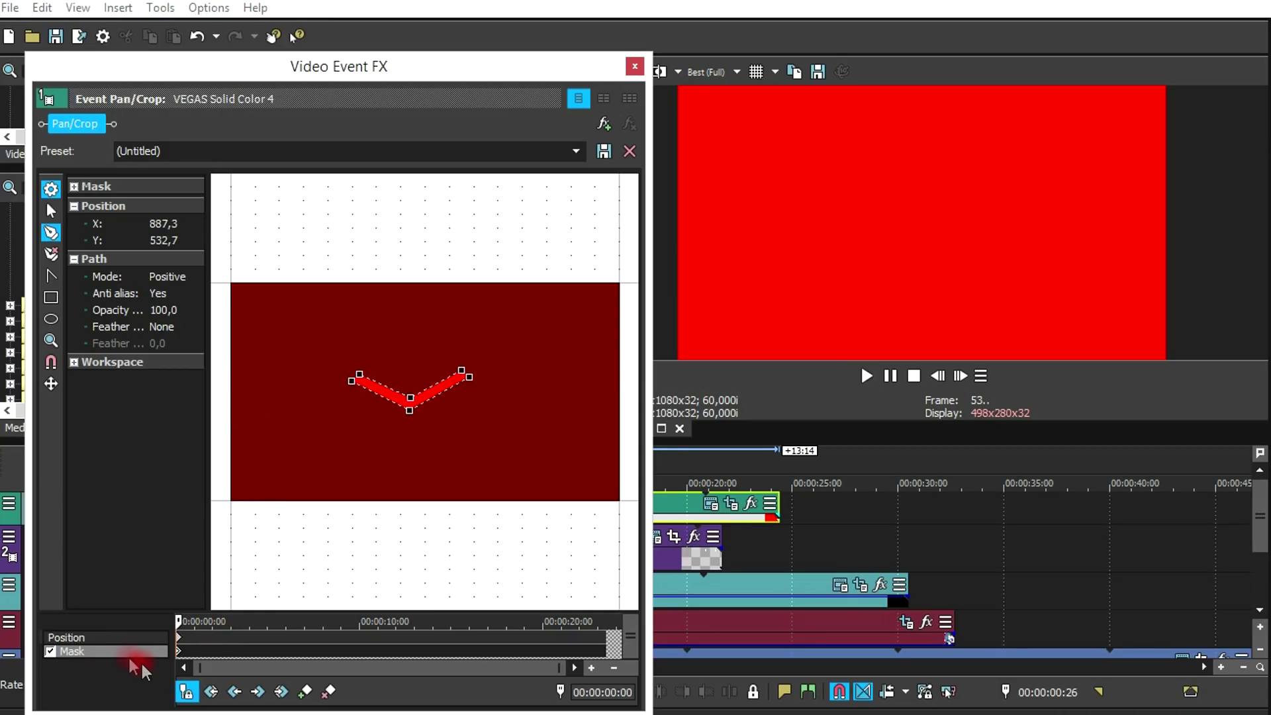
pyautogui.click(67, 652)
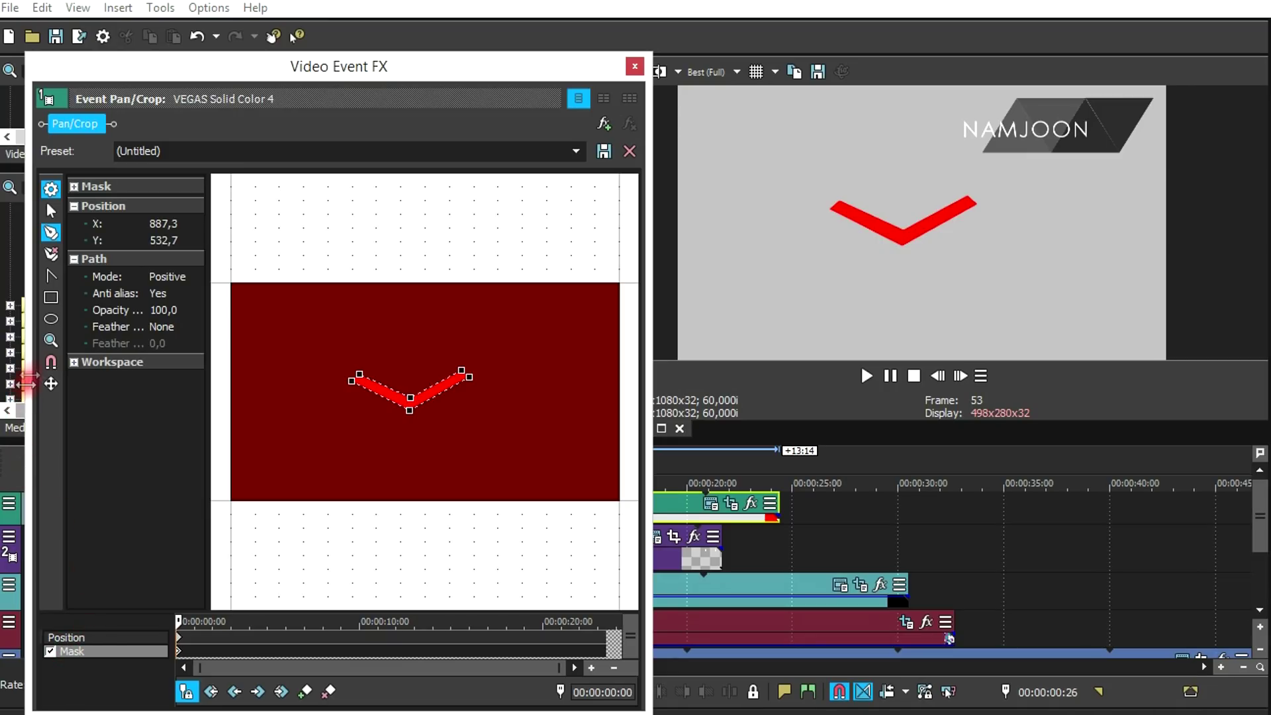
pyautogui.click(51, 341)
pyautogui.rightClick(372, 406)
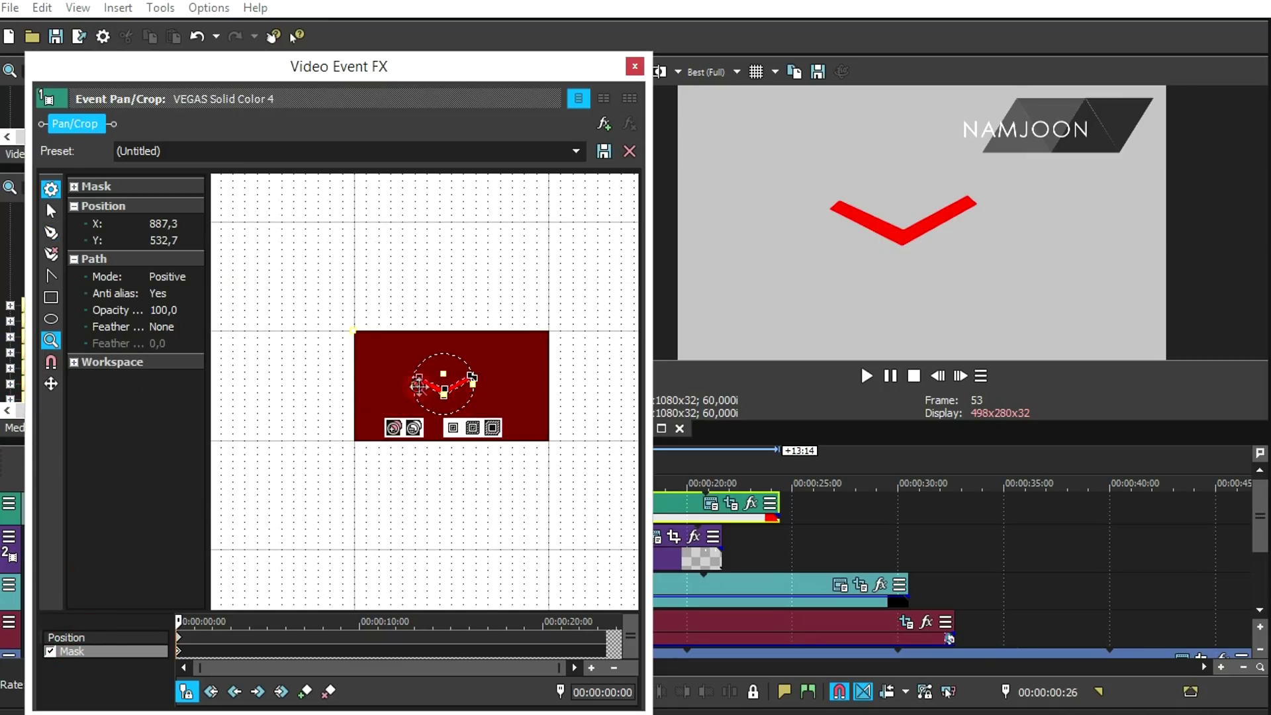
# Lower the upper corner of the V mask's left arm to X 630,6, Y 486,7 so that the arm tapers.
pyautogui.click(417, 384)
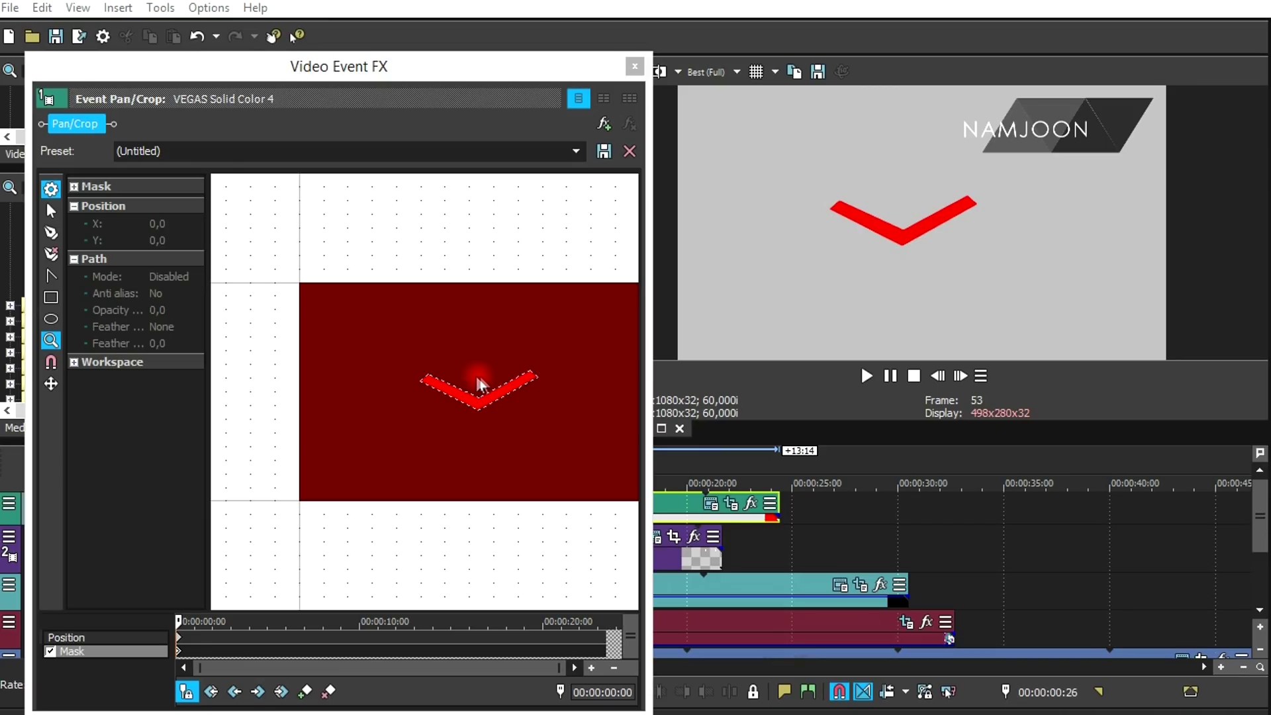
pyautogui.click(487, 458)
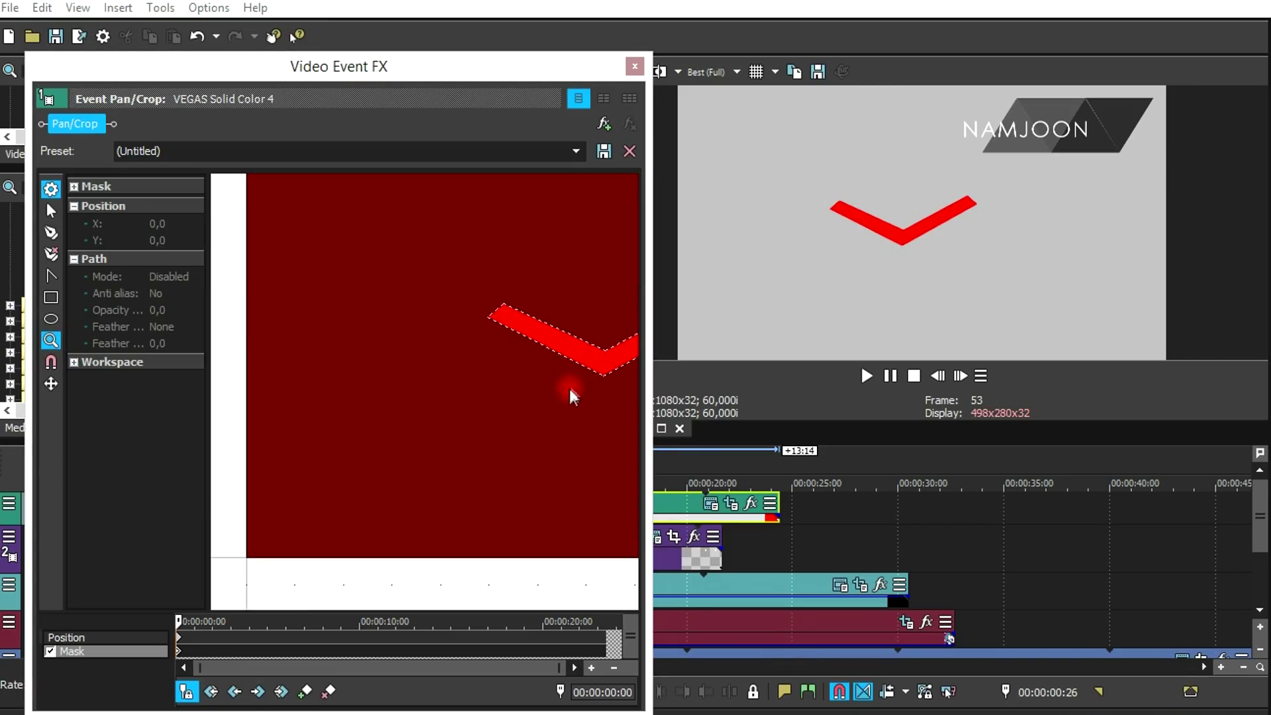
pyautogui.rightClick(563, 219)
pyautogui.click(439, 398)
pyautogui.scroll(-1, 431, 443)
pyautogui.click(51, 211)
pyautogui.moveTo(433, 432); pyautogui.dragTo(431, 442)
pyautogui.click(517, 396)
pyautogui.click(331, 387)
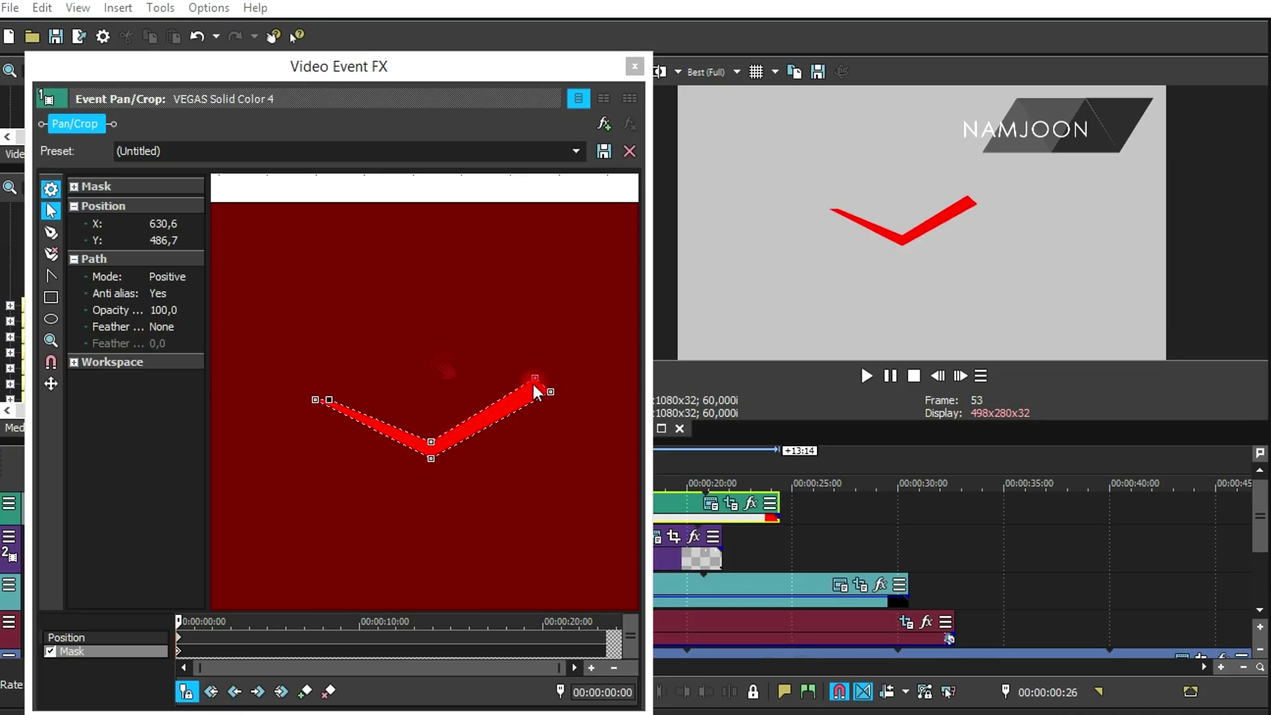
# Lower the upper corner of the V mask's right arm to X 1.142,9, Y 463,7 to taper it.
pyautogui.click(51, 341)
pyautogui.rightClick(479, 331)
pyautogui.click(440, 404)
pyautogui.click(454, 416)
pyautogui.click(51, 210)
pyautogui.moveTo(410, 426); pyautogui.dragTo(413, 449)
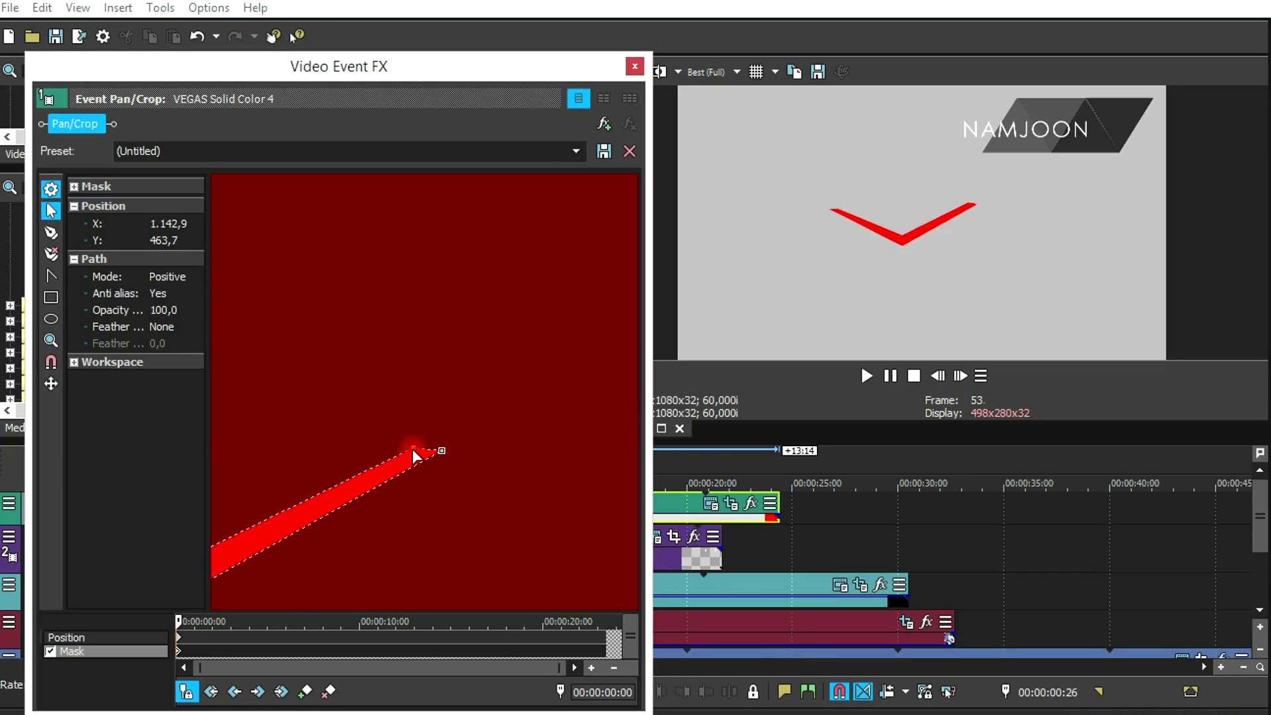
# Shrink the red solid to a Pan/Crop size of 7.253,8 by 4.080,3 and center it at X -1.728,4, Y 2.017,4 over the triangle design.
pyautogui.click(51, 341)
pyautogui.rightClick(386, 439)
pyautogui.rightClick(387, 439)
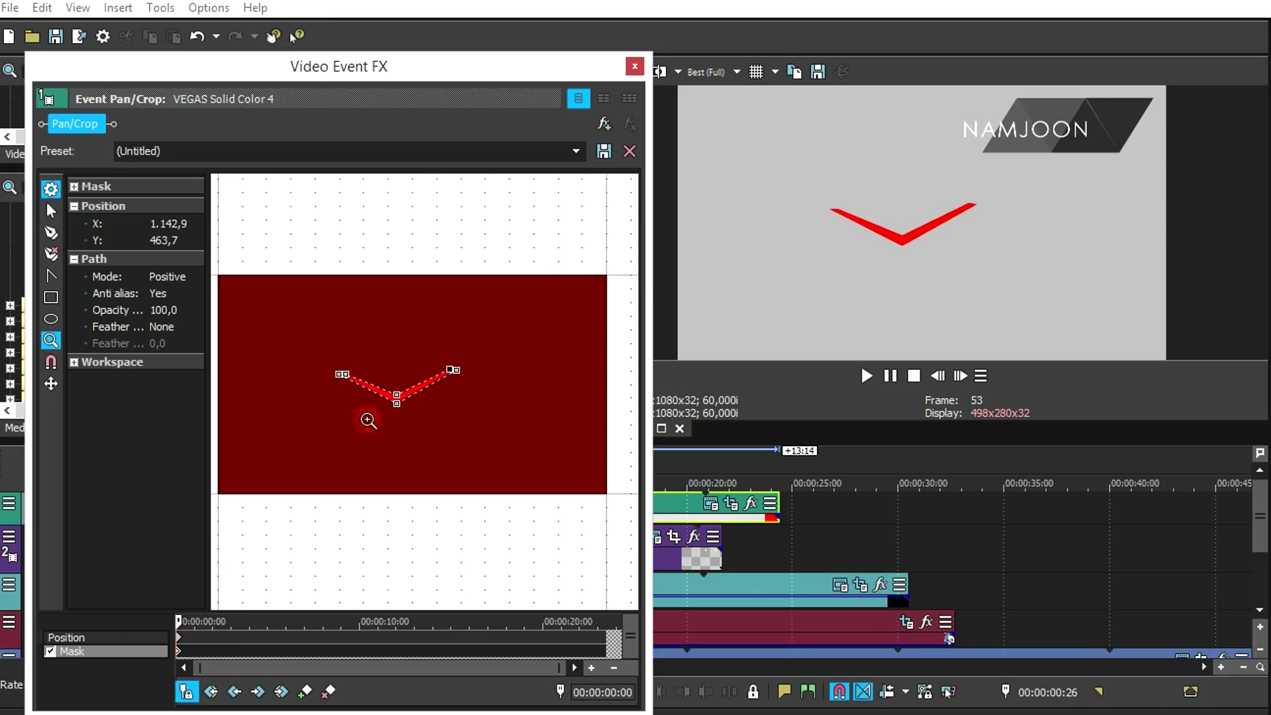
pyautogui.click(368, 420)
pyautogui.rightClick(469, 442)
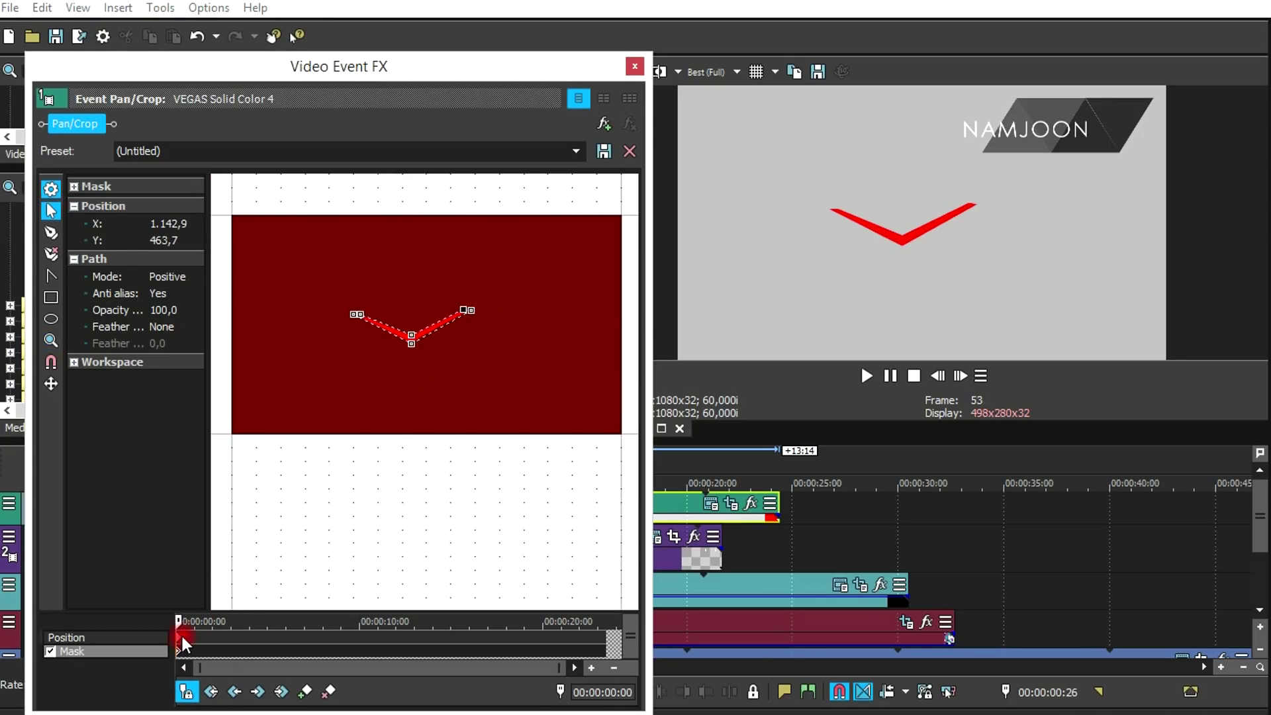
pyautogui.click(179, 637)
pyautogui.moveTo(126, 125); pyautogui.dragTo(38, 91)
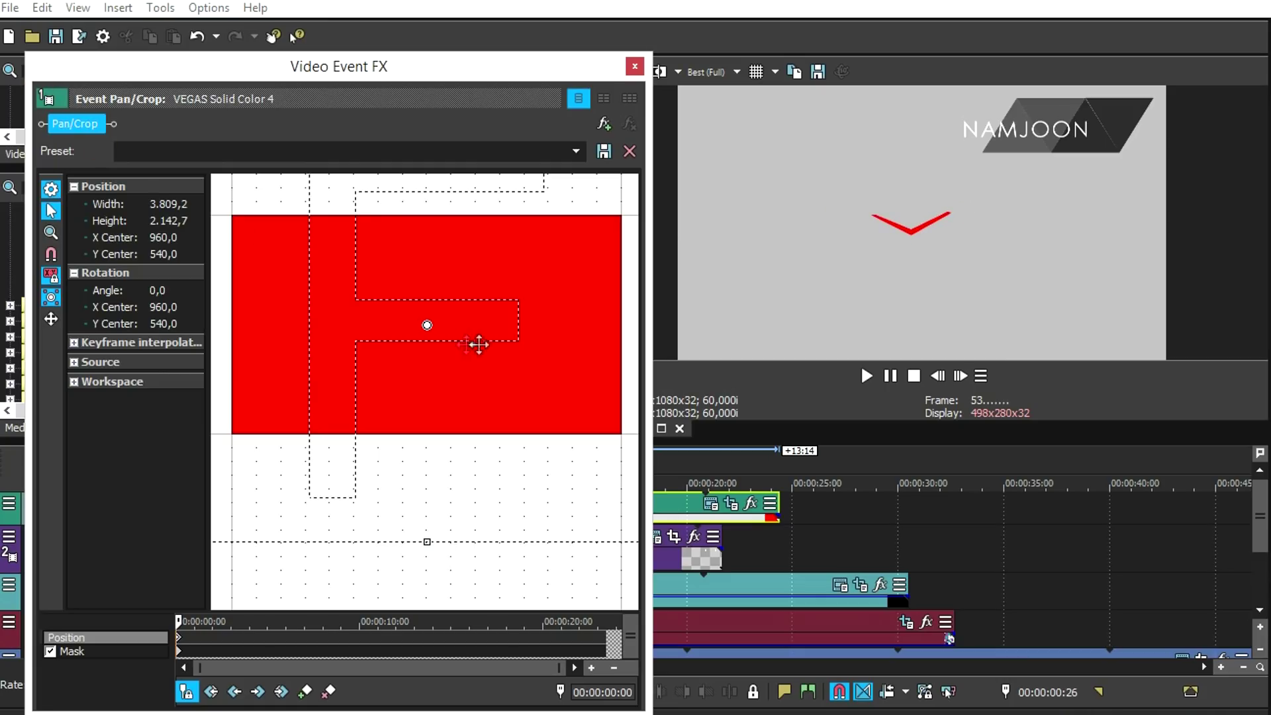
pyautogui.moveTo(563, 313); pyautogui.dragTo(283, 454)
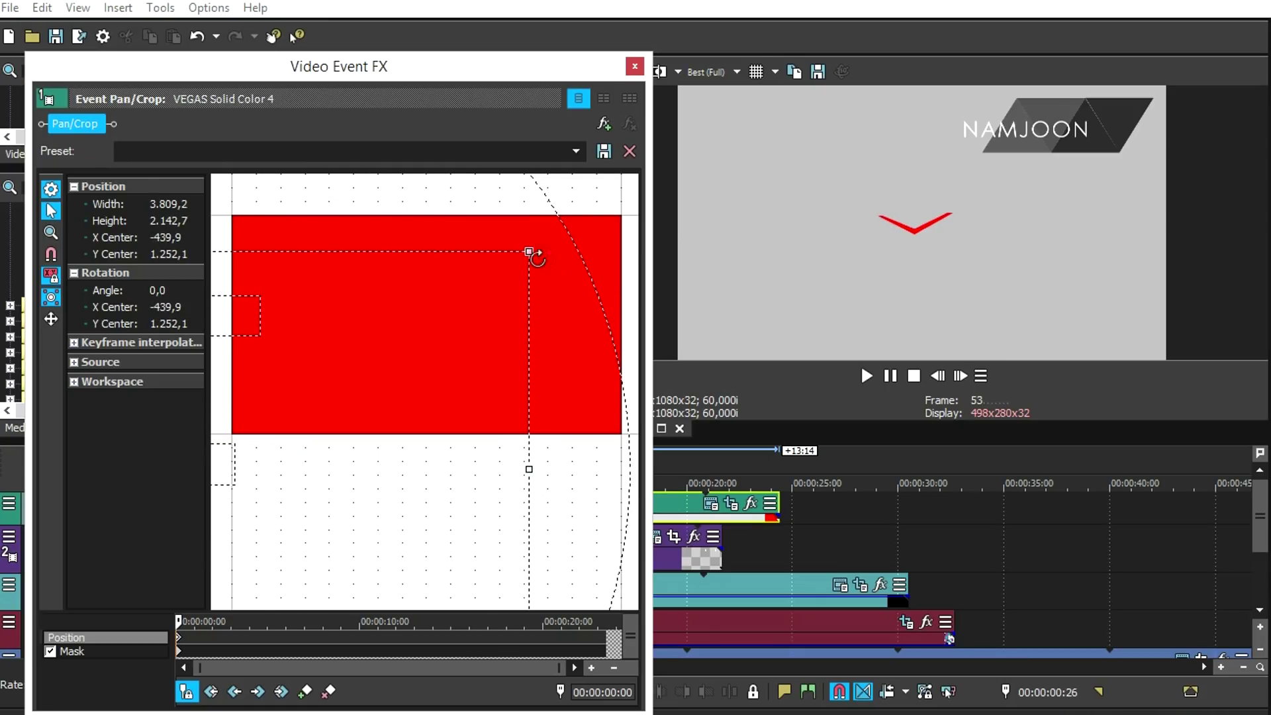
pyautogui.moveTo(529, 253); pyautogui.dragTo(427, 295)
pyautogui.moveTo(503, 244); pyautogui.dragTo(746, 155)
pyautogui.moveTo(572, 264); pyautogui.dragTo(402, 369)
pyautogui.moveTo(525, 262); pyautogui.dragTo(554, 269)
# Narrow the V-shaped mask and move it to X 1.161,0, Y 383,2, inside the rightmost triangle beside the NAMJOON text.
pyautogui.click(183, 651)
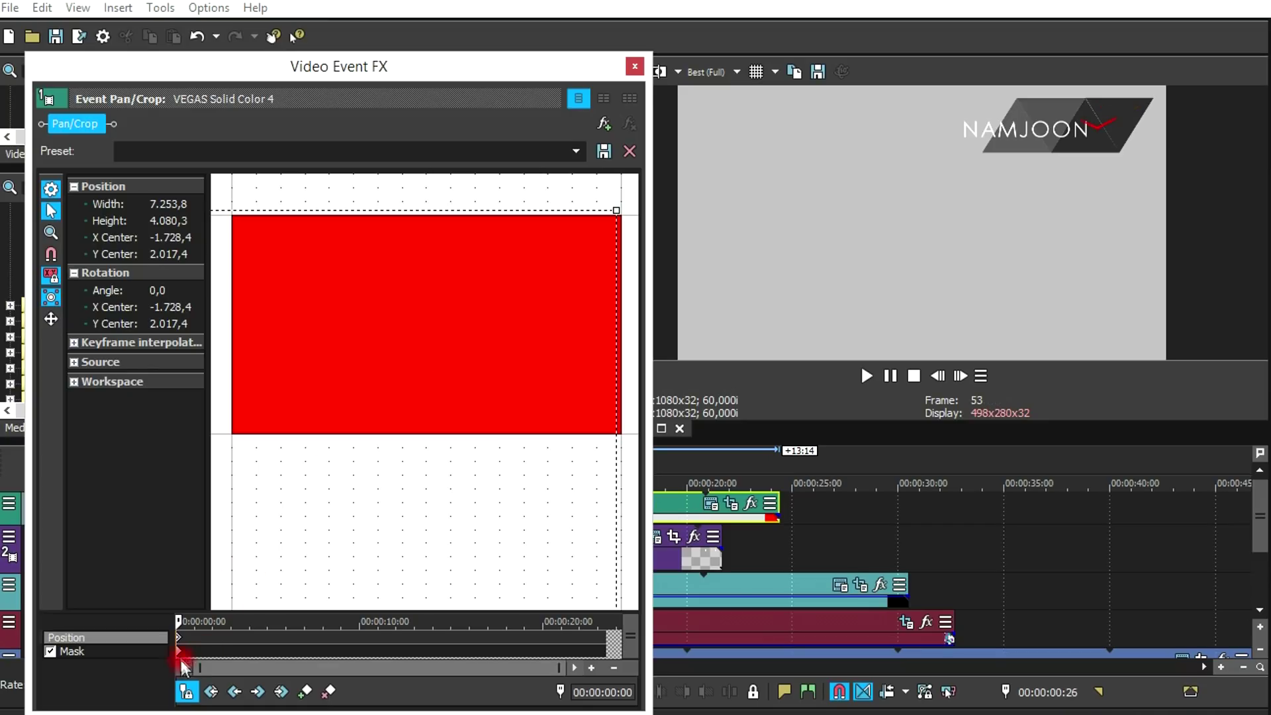
pyautogui.rightClick(435, 332)
pyautogui.moveTo(486, 365)
pyautogui.click(619, 374)
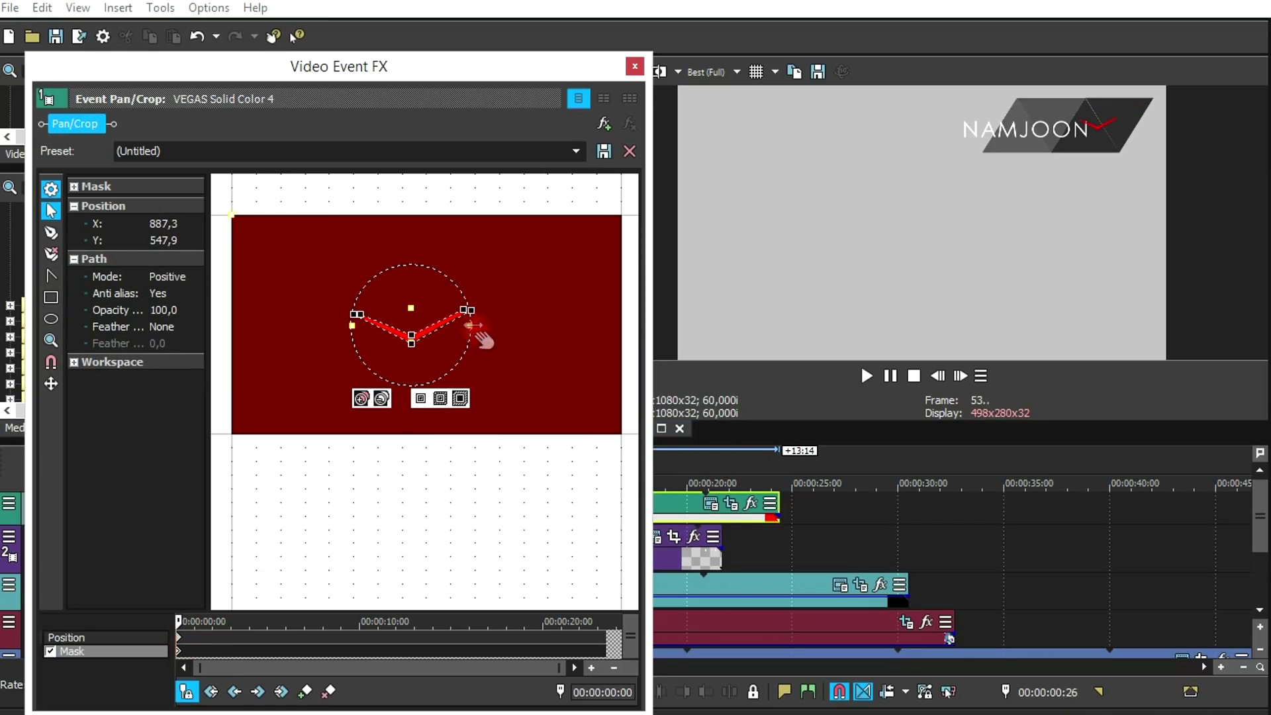
pyautogui.moveTo(409, 331); pyautogui.dragTo(500, 296)
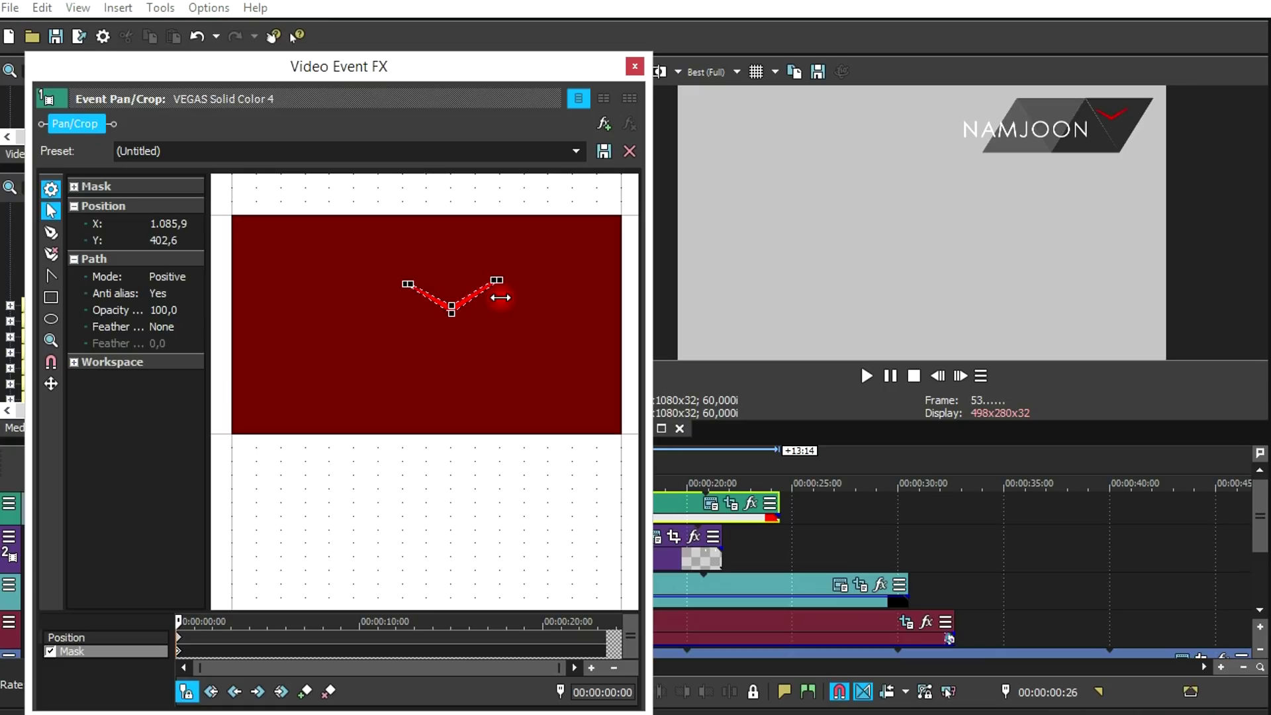
pyautogui.moveTo(501, 297); pyautogui.dragTo(464, 283)
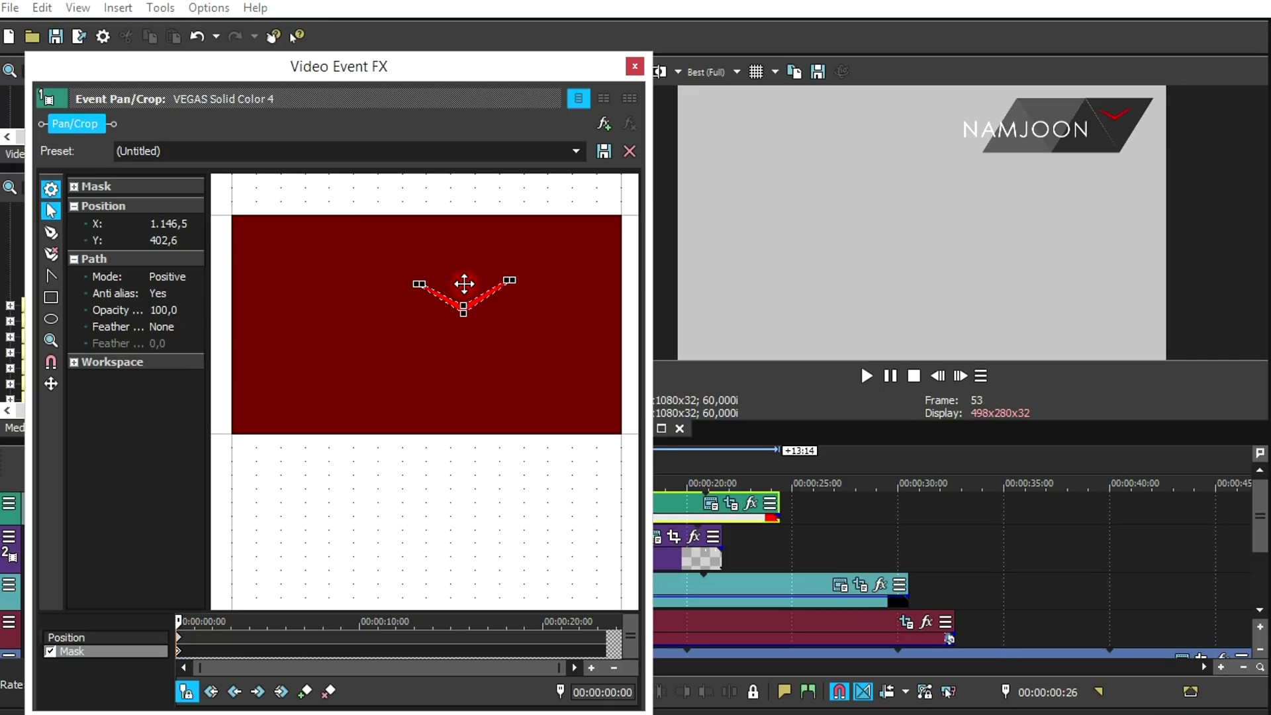
pyautogui.moveTo(466, 281); pyautogui.dragTo(467, 279)
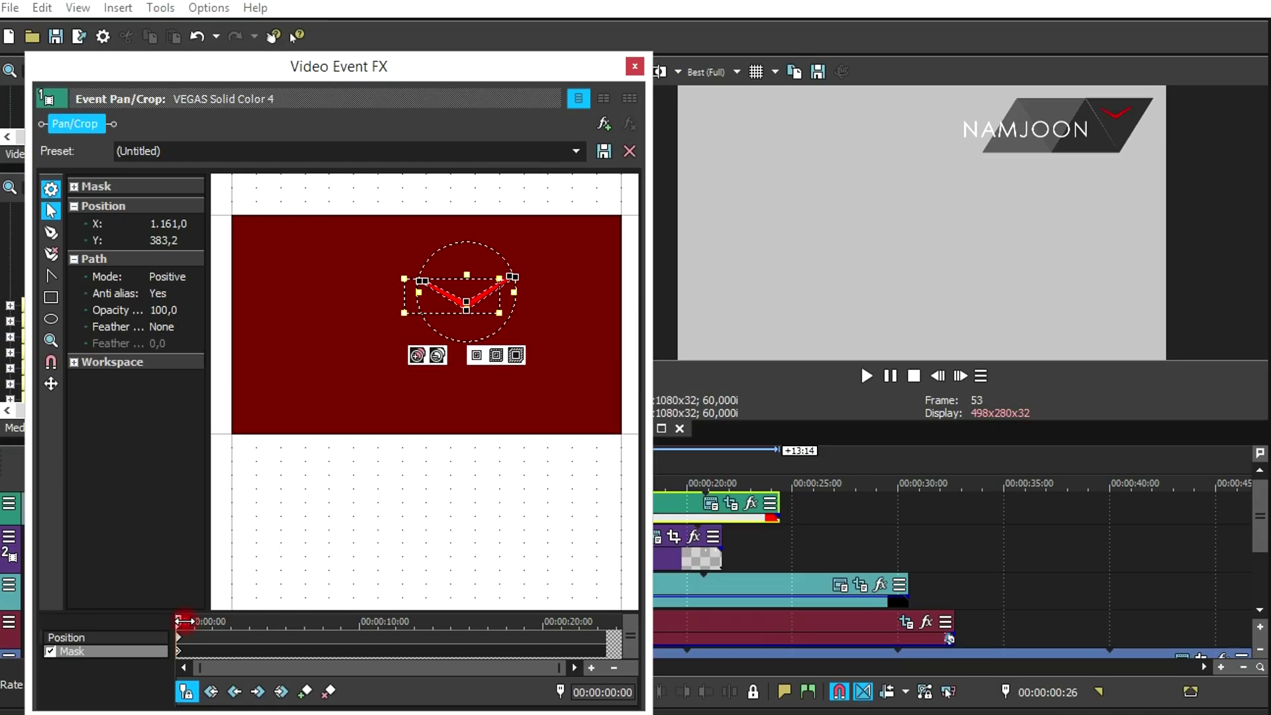
# Add mask keyframes at about 2 and 7 seconds, moving the V shape progressively lower at each one.
pyautogui.moveTo(184, 621); pyautogui.dragTo(246, 623)
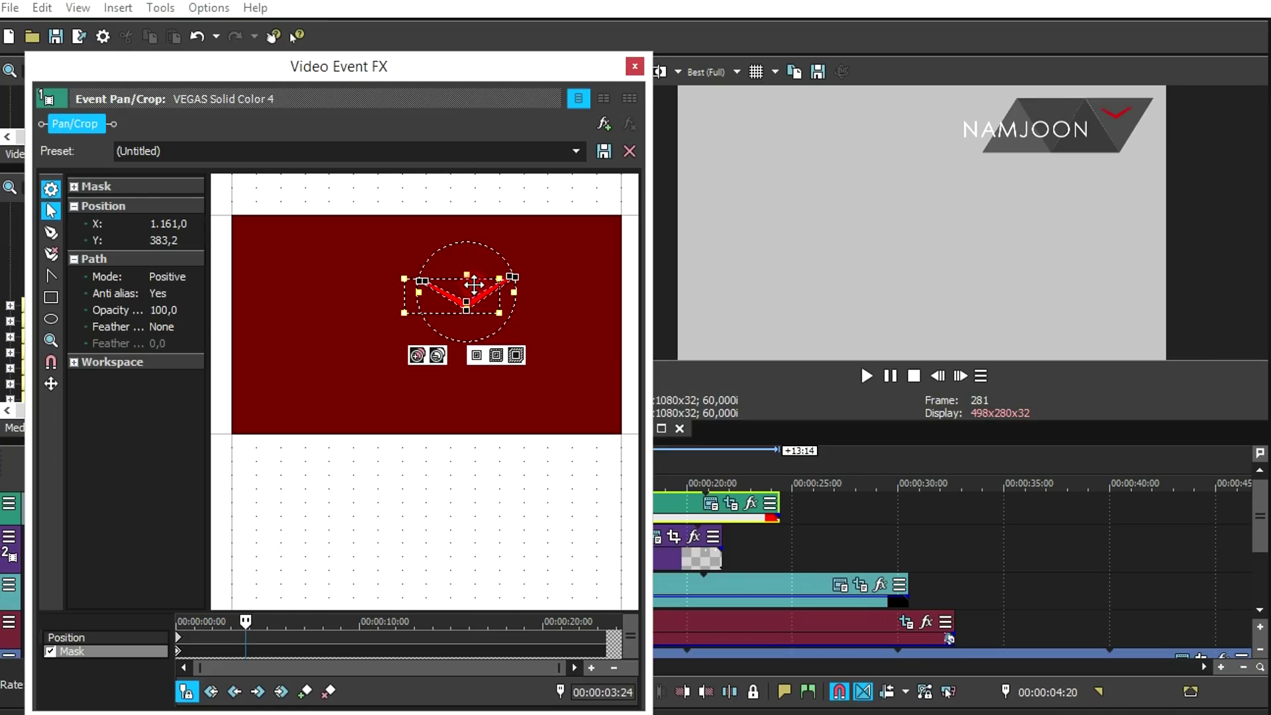
pyautogui.click(180, 652)
pyautogui.moveTo(181, 621); pyautogui.dragTo(193, 621)
pyautogui.moveTo(288, 598)
pyautogui.mouseDown()
pyautogui.moveTo(316, 599)
pyautogui.moveTo(322, 645)
pyautogui.mouseUp()
pyautogui.click(484, 712)
pyautogui.moveTo(758, 34); pyautogui.dragTo(759, 76)
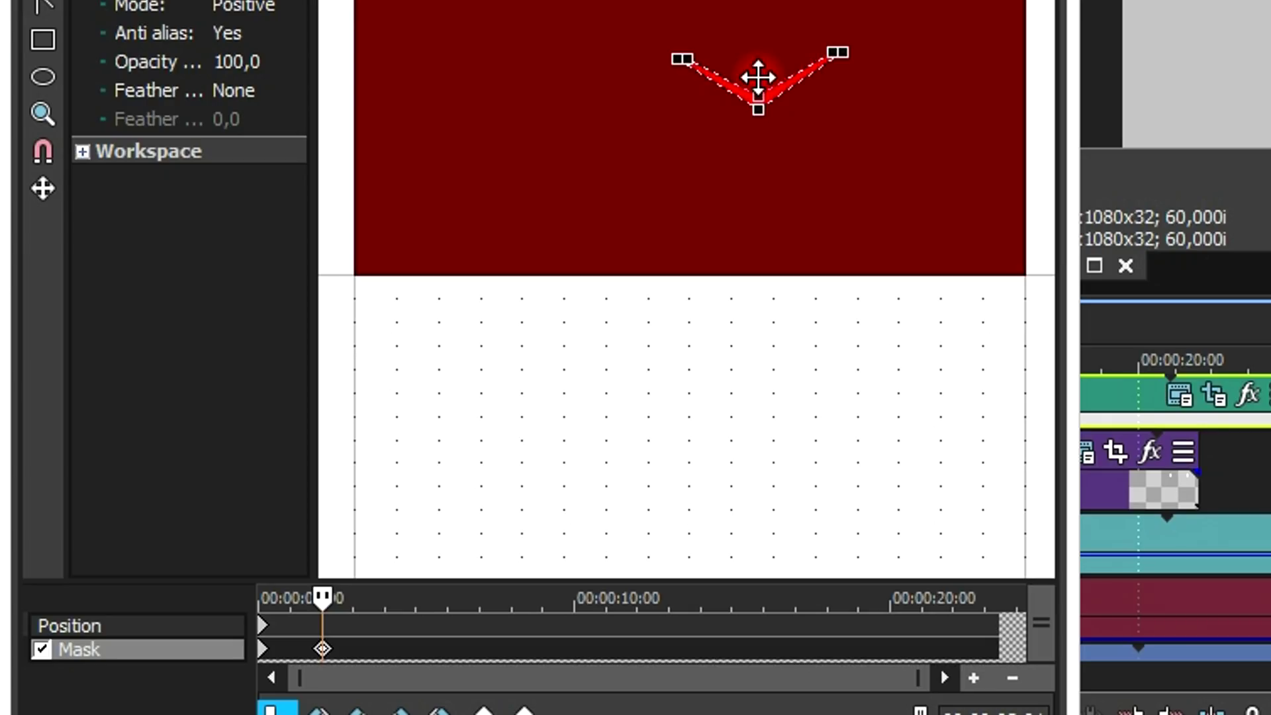
pyautogui.moveTo(322, 598); pyautogui.dragTo(487, 607)
pyautogui.moveTo(761, 77); pyautogui.dragTo(759, 134)
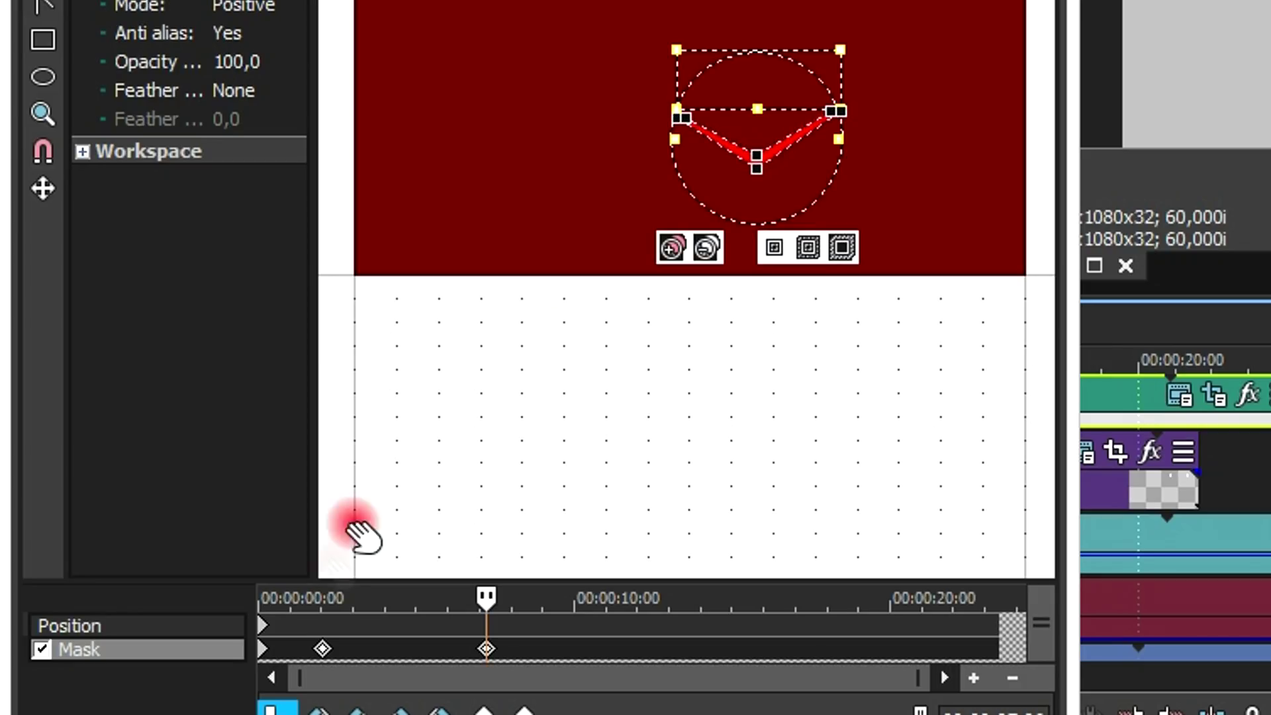
# Lower the V shape further at the 2-second mask keyframe and fine-tune its height at the 7-second keyframe.
pyautogui.click(327, 637)
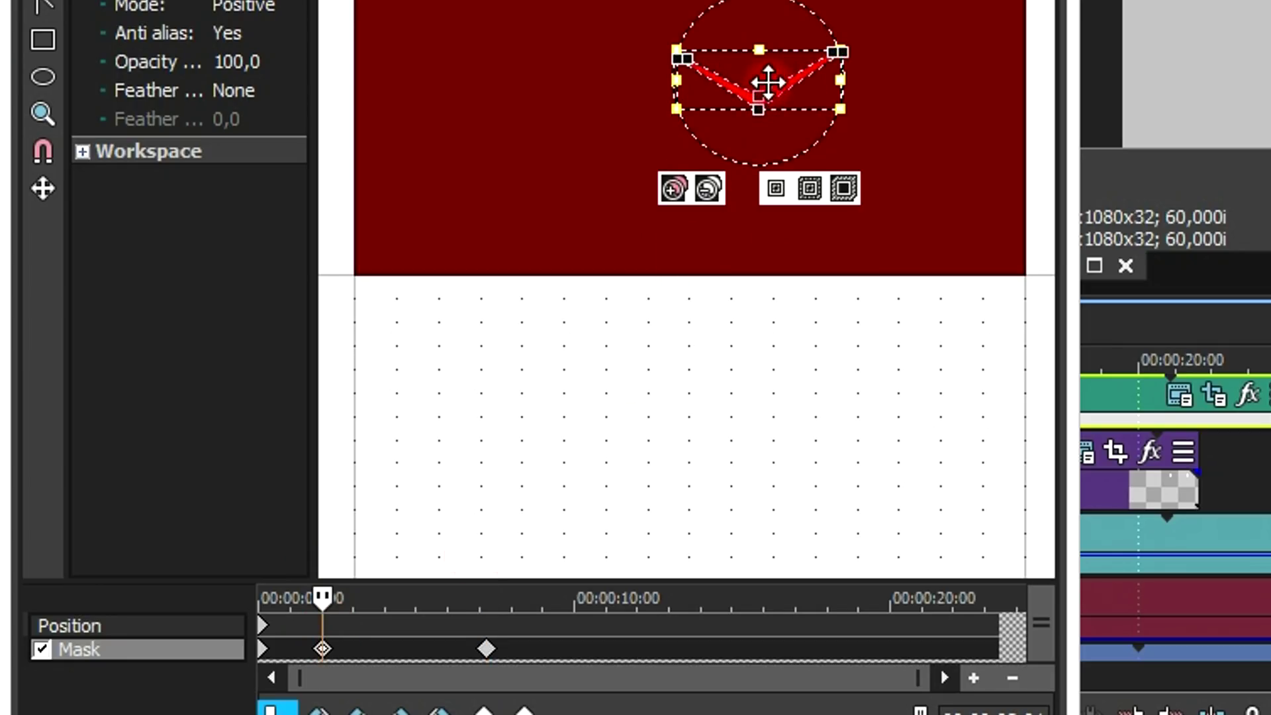
pyautogui.moveTo(752, 77); pyautogui.dragTo(752, 136)
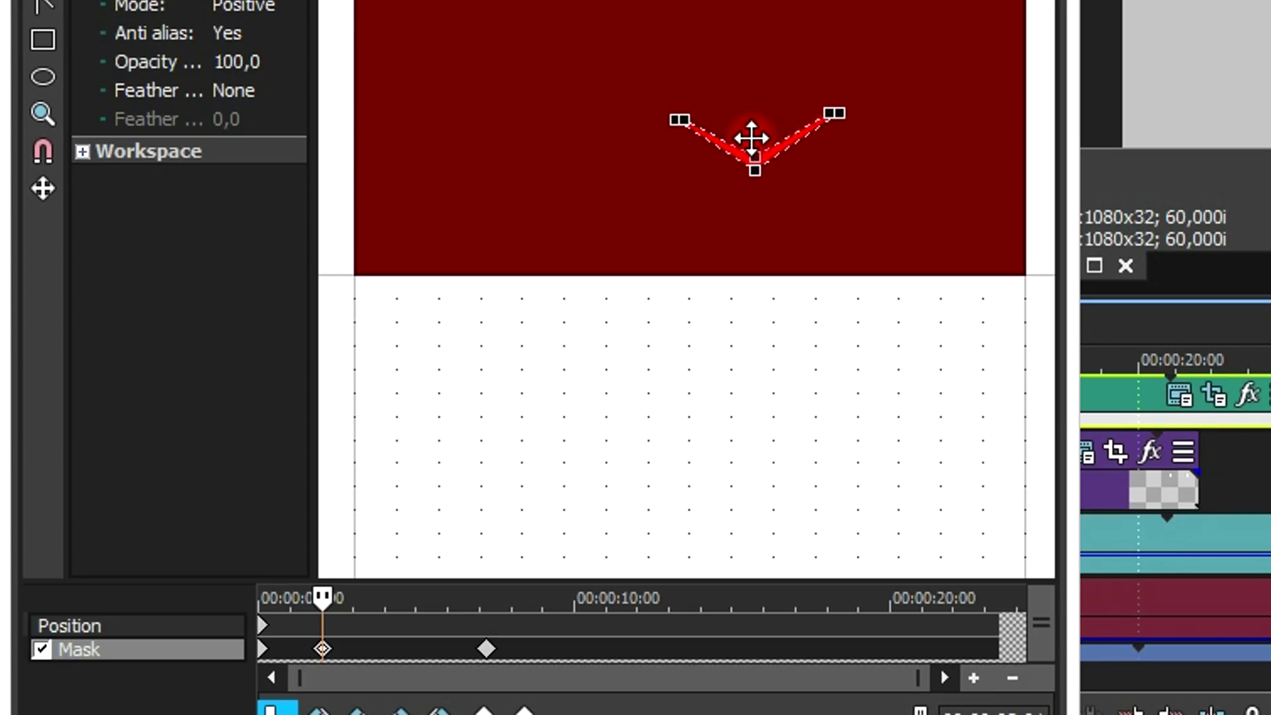
pyautogui.moveTo(752, 138); pyautogui.dragTo(751, 123)
pyautogui.moveTo(321, 596); pyautogui.dragTo(490, 595)
pyautogui.click(487, 649)
pyautogui.click(756, 129)
pyautogui.moveTo(756, 130); pyautogui.dragTo(757, 134)
# Set the 2-second mask keyframe's interpolation to Fast and return to the beginning of the event.
pyautogui.click(322, 649)
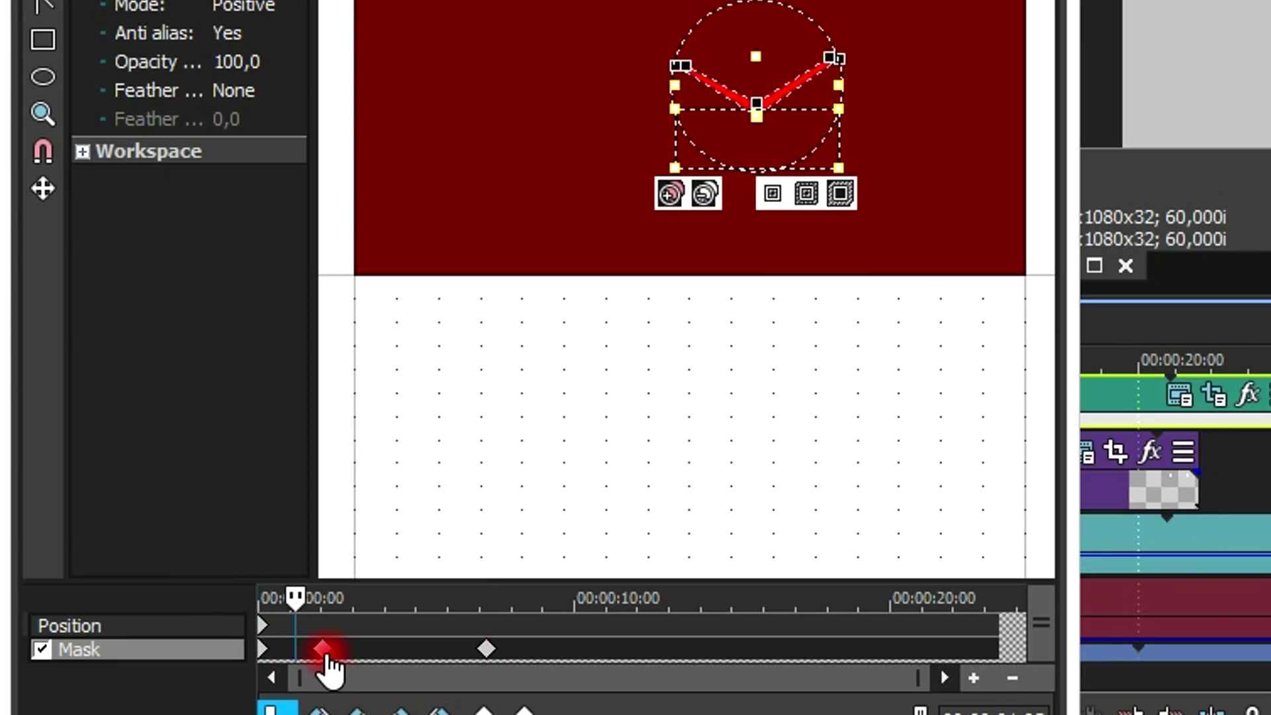
pyautogui.rightClick(323, 651)
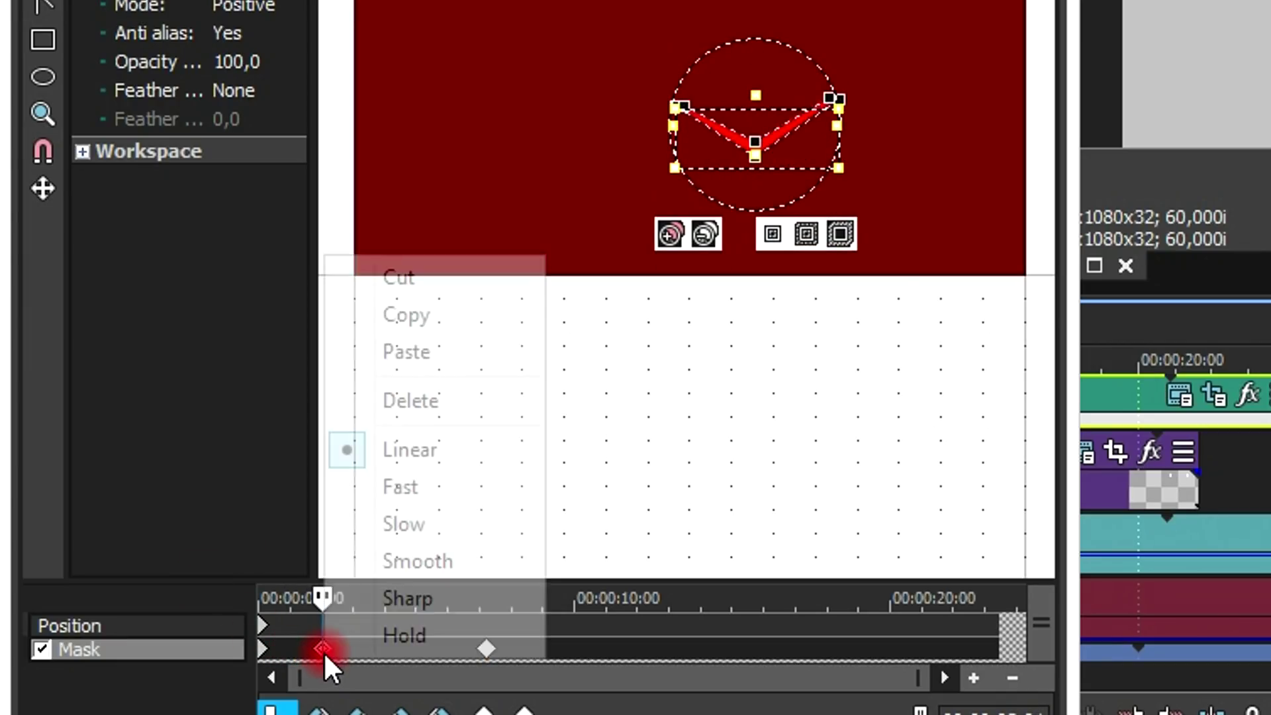
pyautogui.click(431, 488)
pyautogui.moveTo(321, 598); pyautogui.dragTo(242, 610)
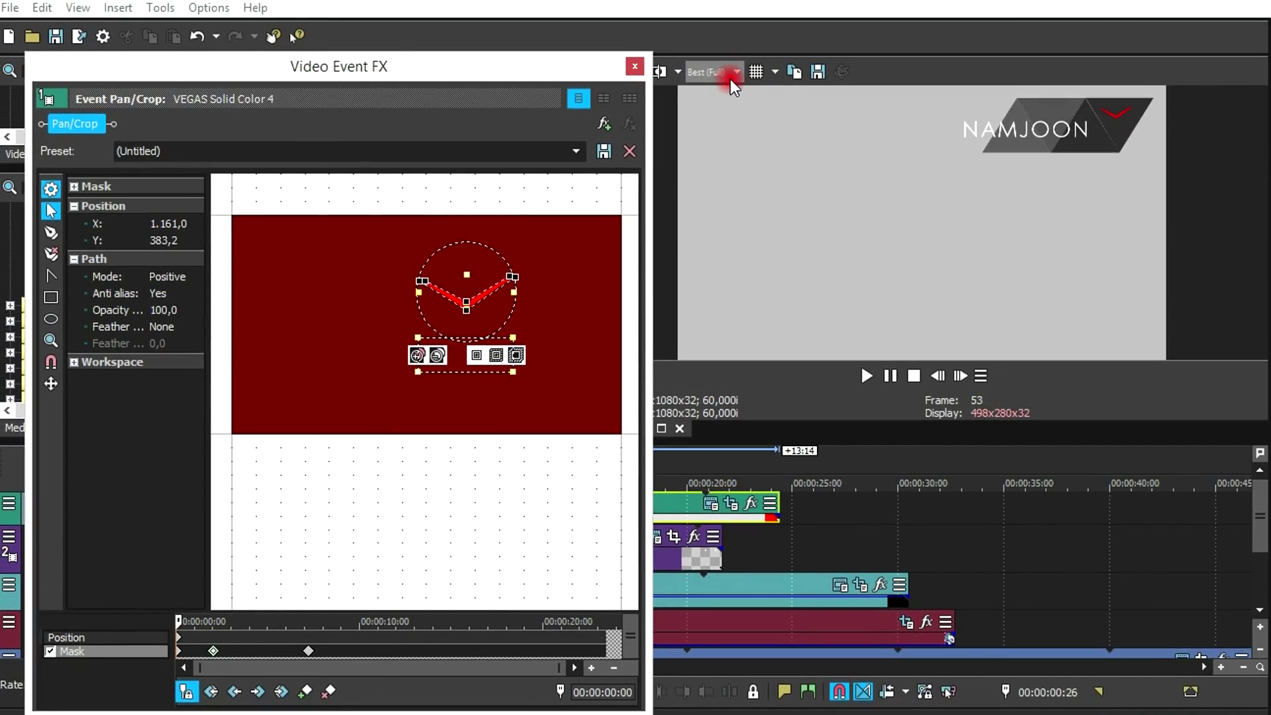
# Set the preview quality to Good (Auto) and play back the V accent's movement.
pyautogui.click(735, 73)
pyautogui.moveTo(732, 133)
pyautogui.click(833, 130)
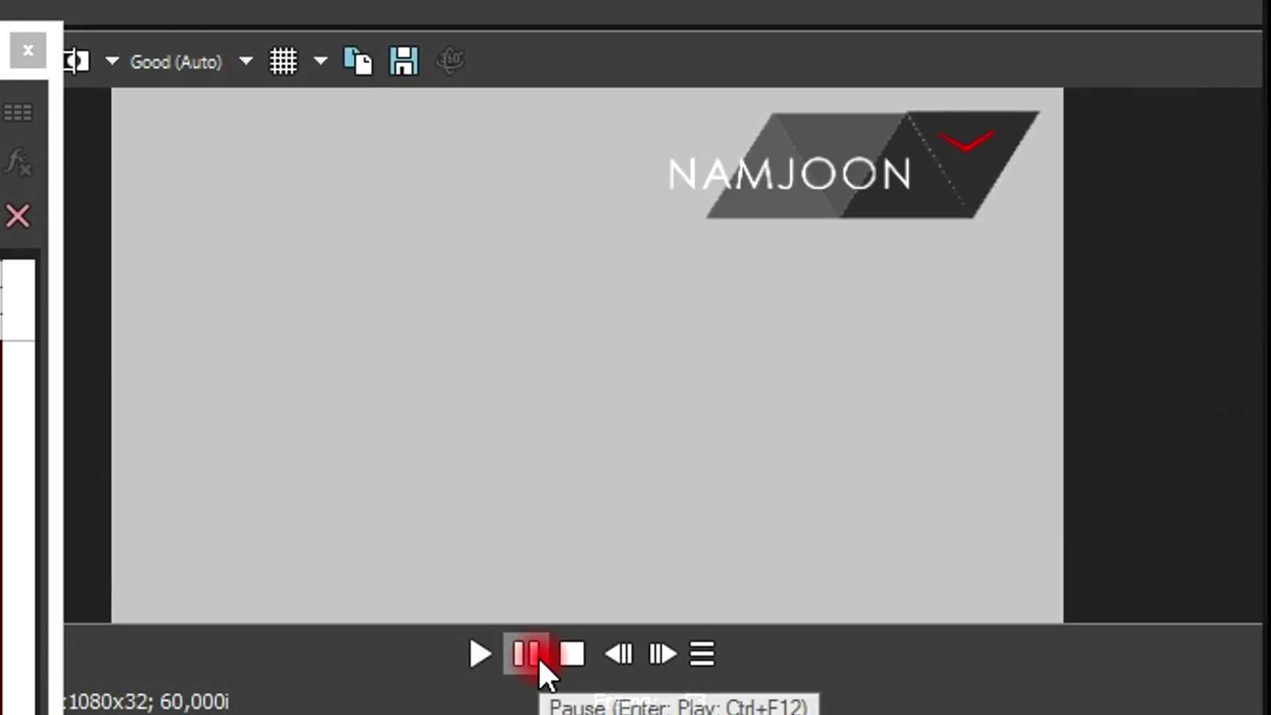
pyautogui.click(896, 377)
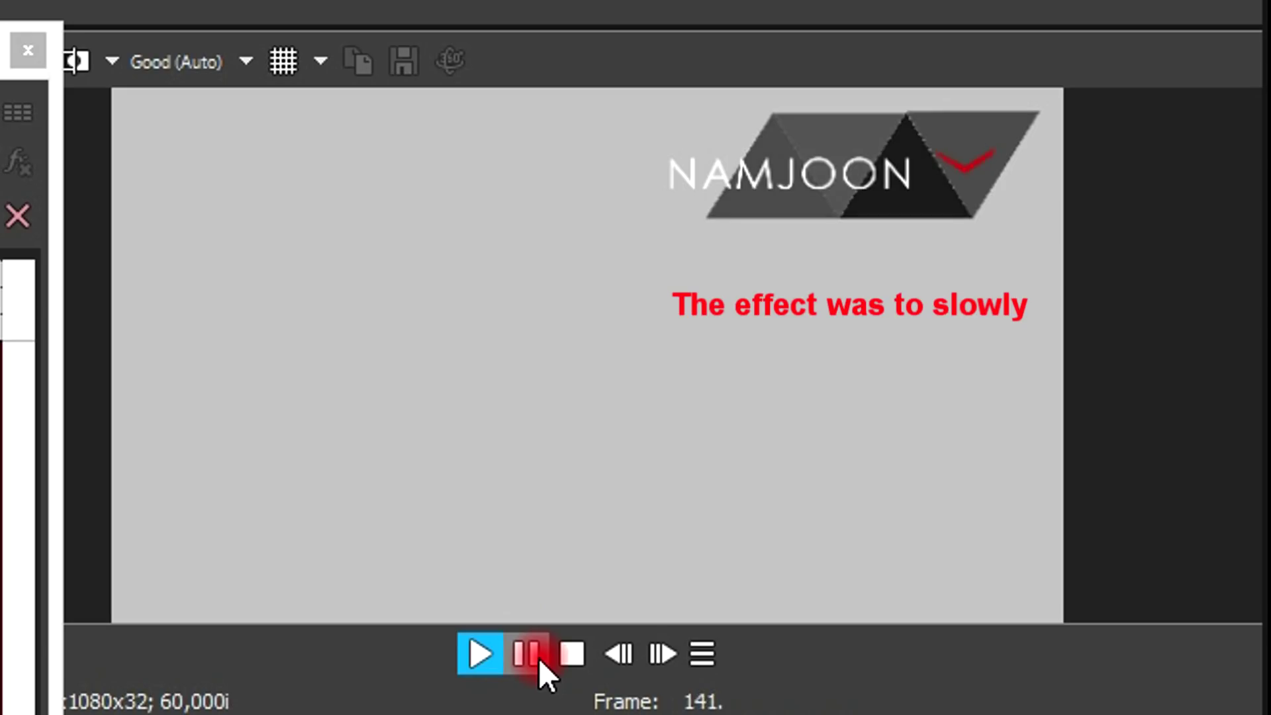
pyautogui.click(539, 657)
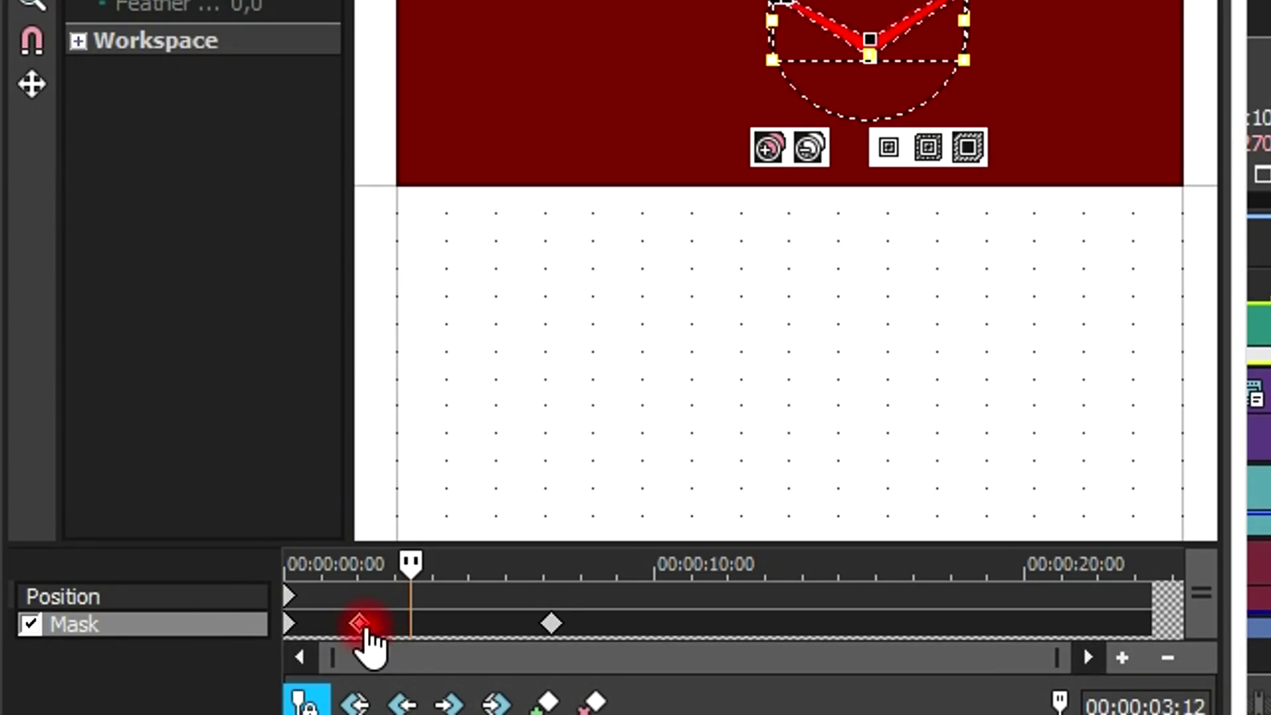
# Shift the two mask keyframes earlier to about 1.3 and 3.9 seconds, replay the animation, and close the Pan/Crop window.
pyautogui.moveTo(366, 629); pyautogui.dragTo(339, 629)
pyautogui.click(551, 624)
pyautogui.moveTo(553, 628); pyautogui.dragTo(432, 641)
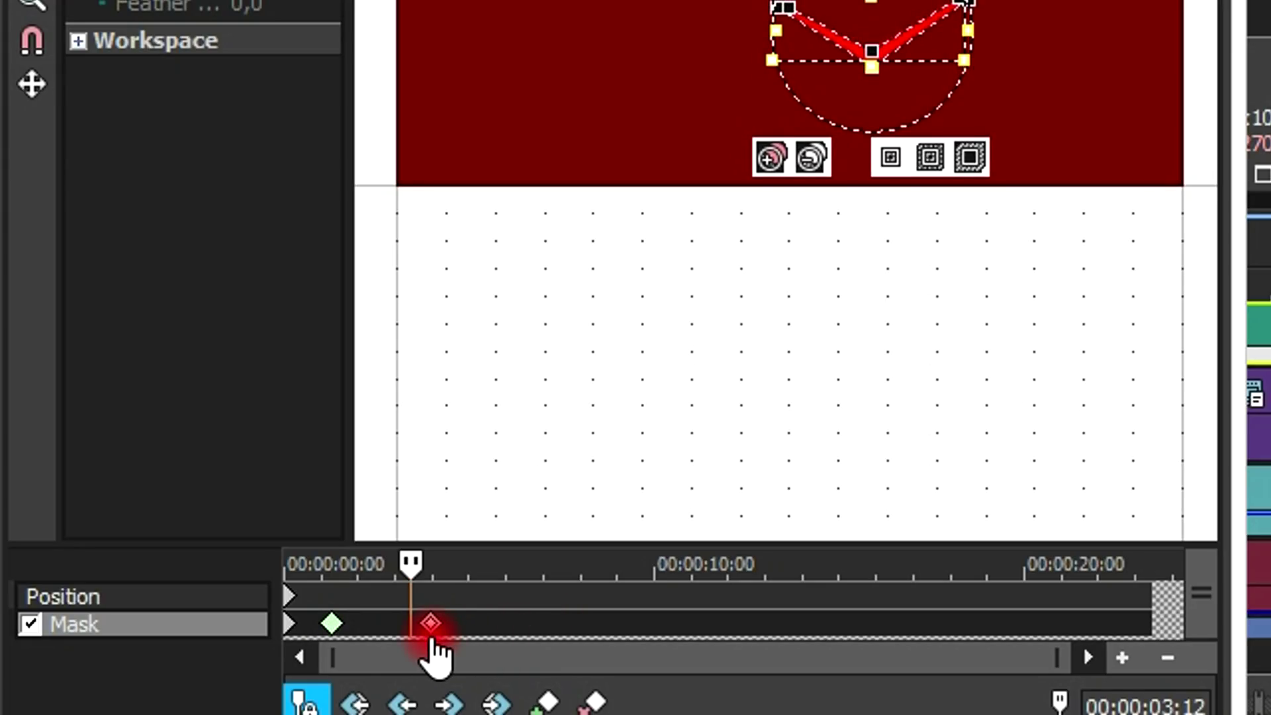
pyautogui.moveTo(412, 573); pyautogui.dragTo(264, 599)
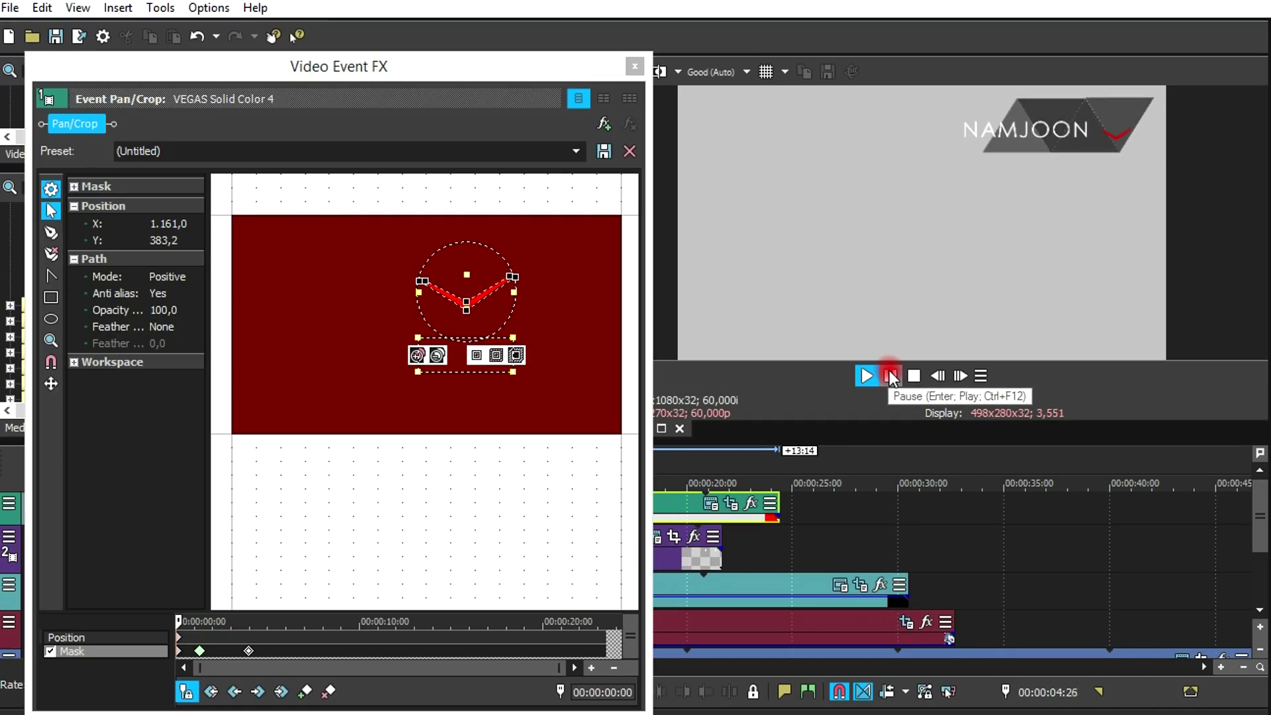
pyautogui.click(890, 375)
pyautogui.click(633, 67)
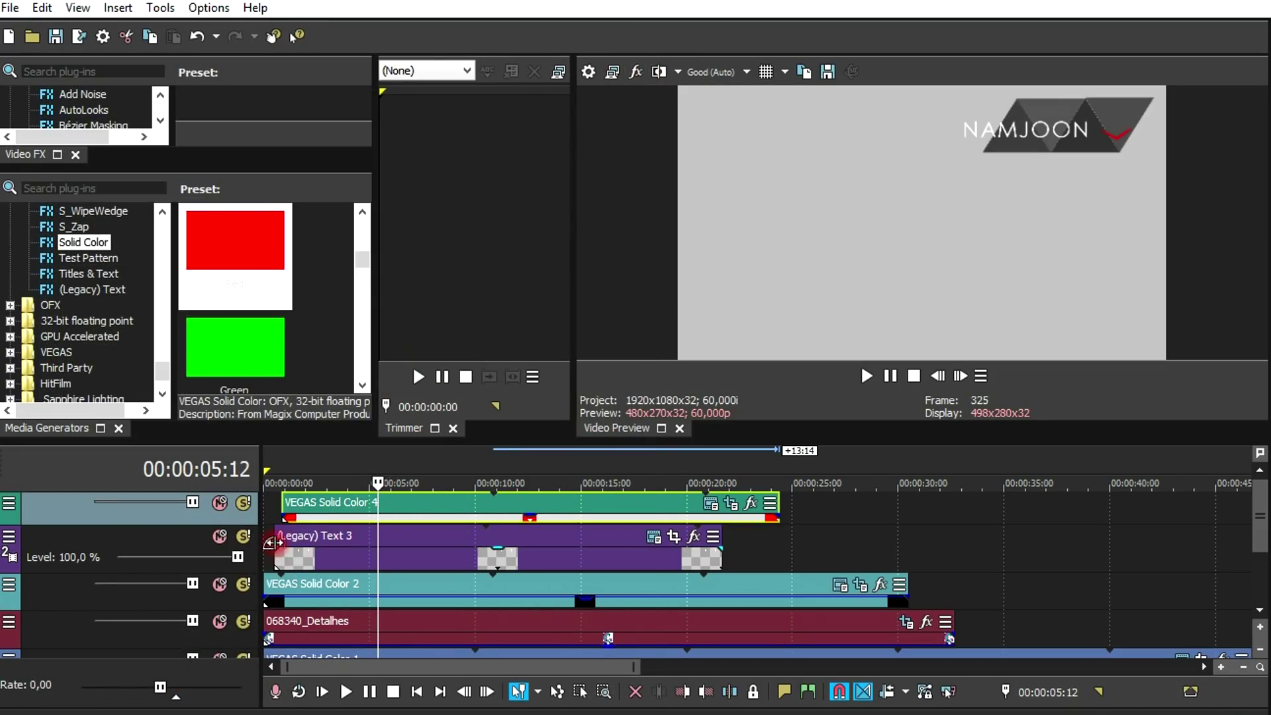
# Align the text event's start with the red solid's start and move both events about 19 frames later.
pyautogui.moveTo(275, 539); pyautogui.dragTo(282, 539)
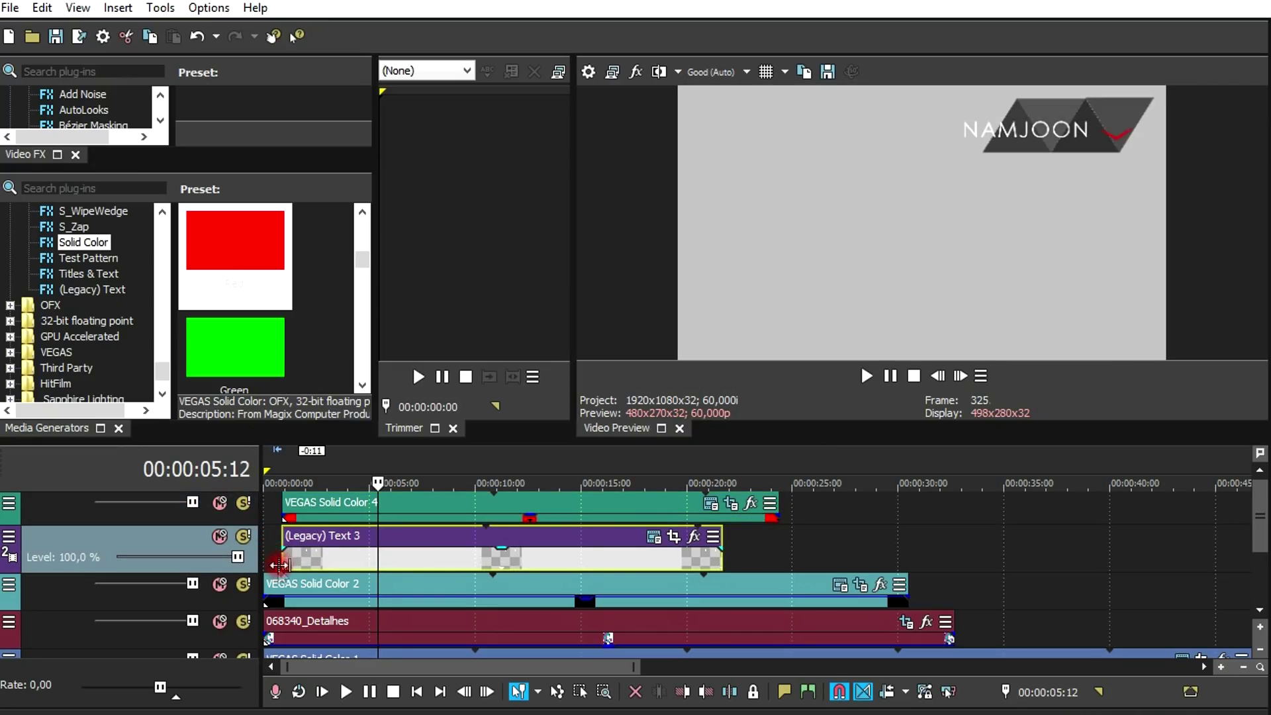
pyautogui.moveTo(633, 668); pyautogui.dragTo(437, 669)
pyautogui.moveTo(322, 539); pyautogui.dragTo(377, 502)
pyautogui.click(352, 502)
pyautogui.click(301, 550)
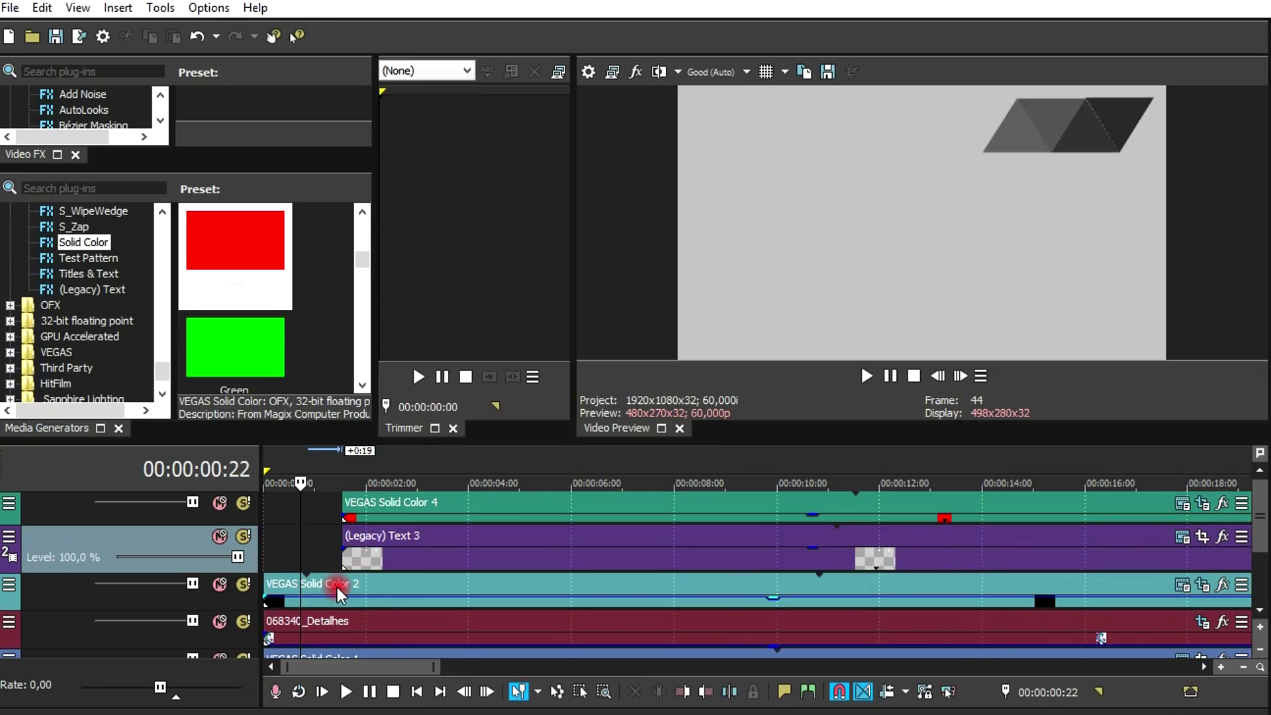
# Move the VEGAS Solid Color 2 event 9 frames later and step through the opening frames.
pyautogui.moveTo(337, 588); pyautogui.dragTo(354, 588)
pyautogui.click(269, 569)
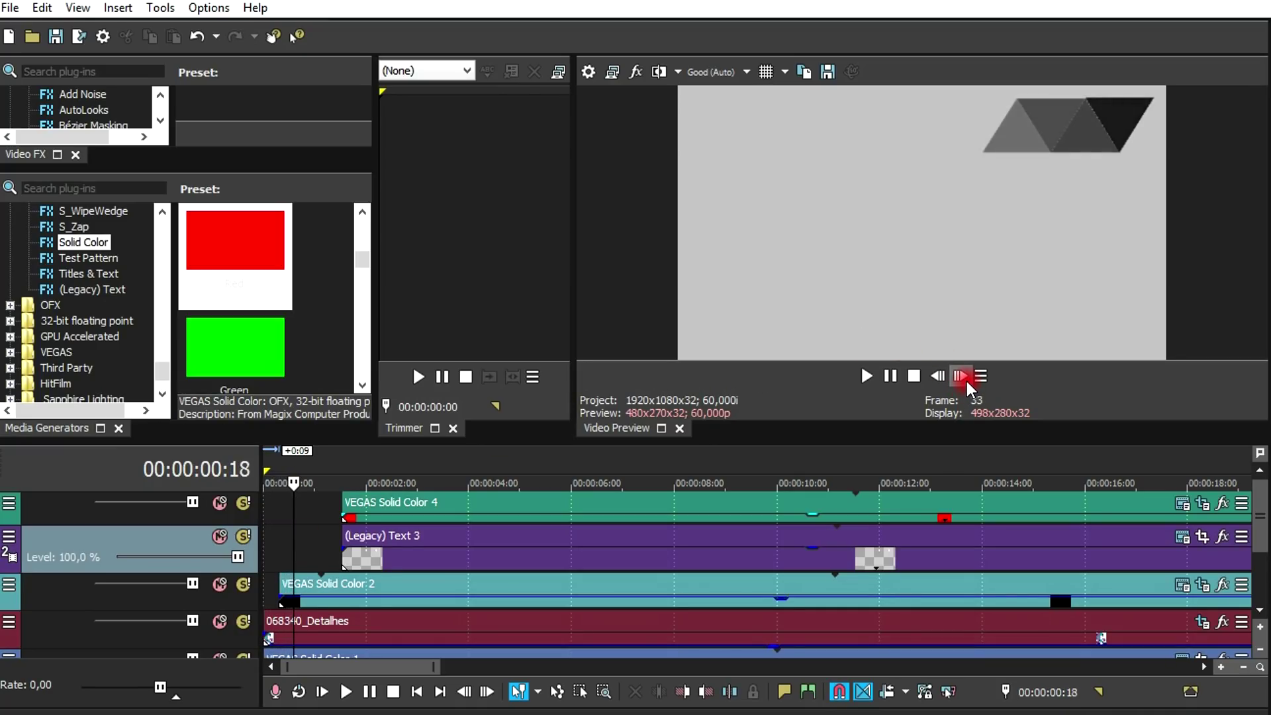
pyautogui.moveTo(965, 379); pyautogui.dragTo(967, 381)
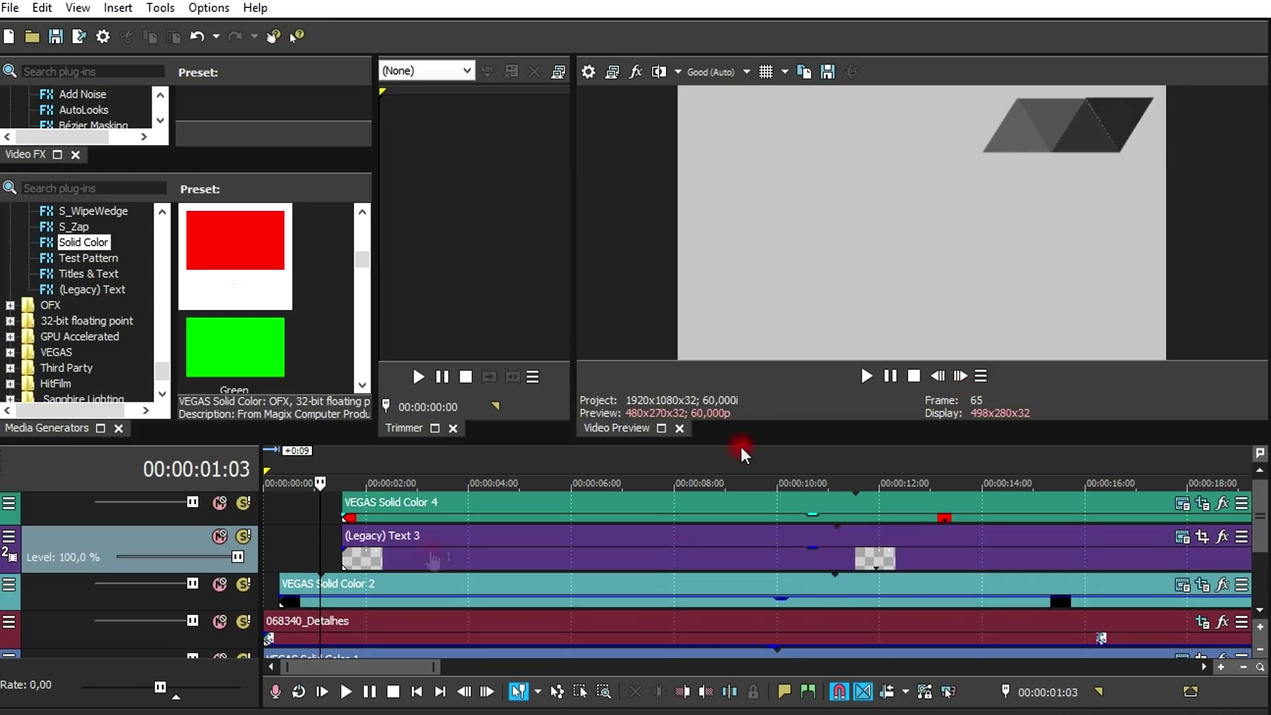
# Move the text to about 28 frames and the red solid to 00:00:01:03, giving both events short fade-ins.
pyautogui.click(375, 543)
pyautogui.moveTo(374, 540); pyautogui.dragTo(332, 515)
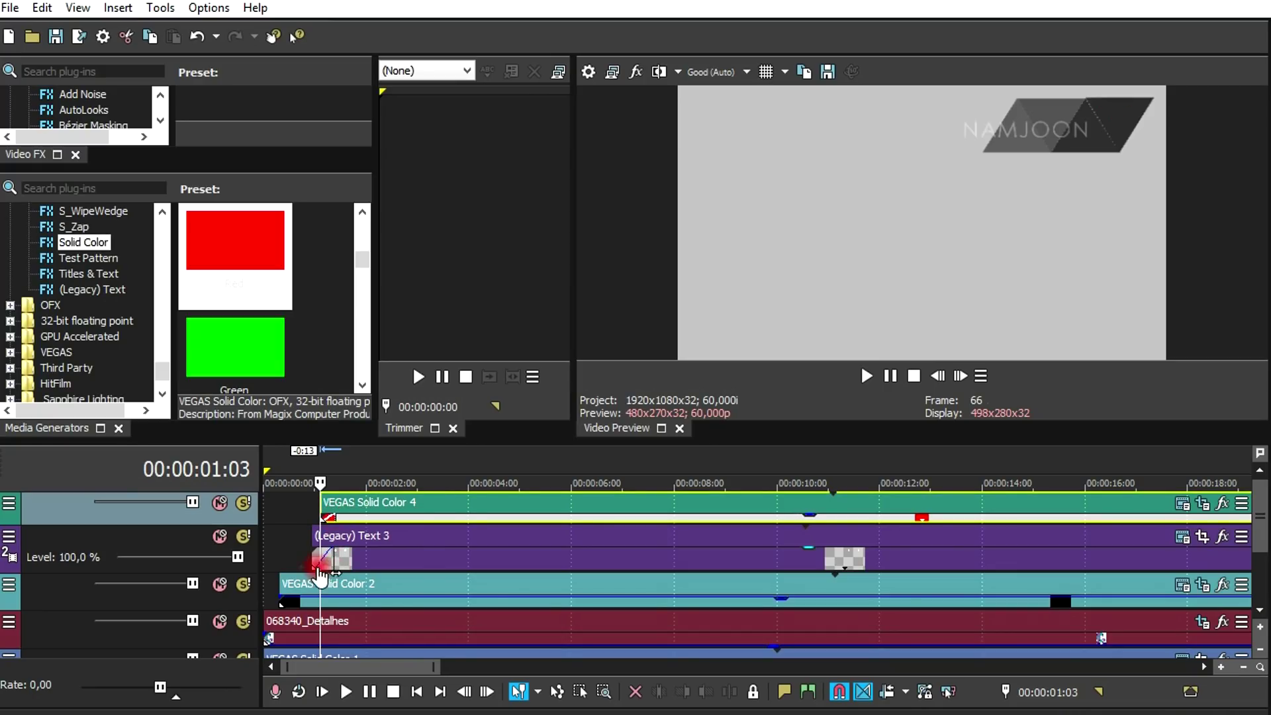
pyautogui.click(281, 559)
# Set the preview quality to Best (Auto) with the timeline magnified around the opening second.
pyautogui.moveTo(433, 667); pyautogui.dragTo(325, 668)
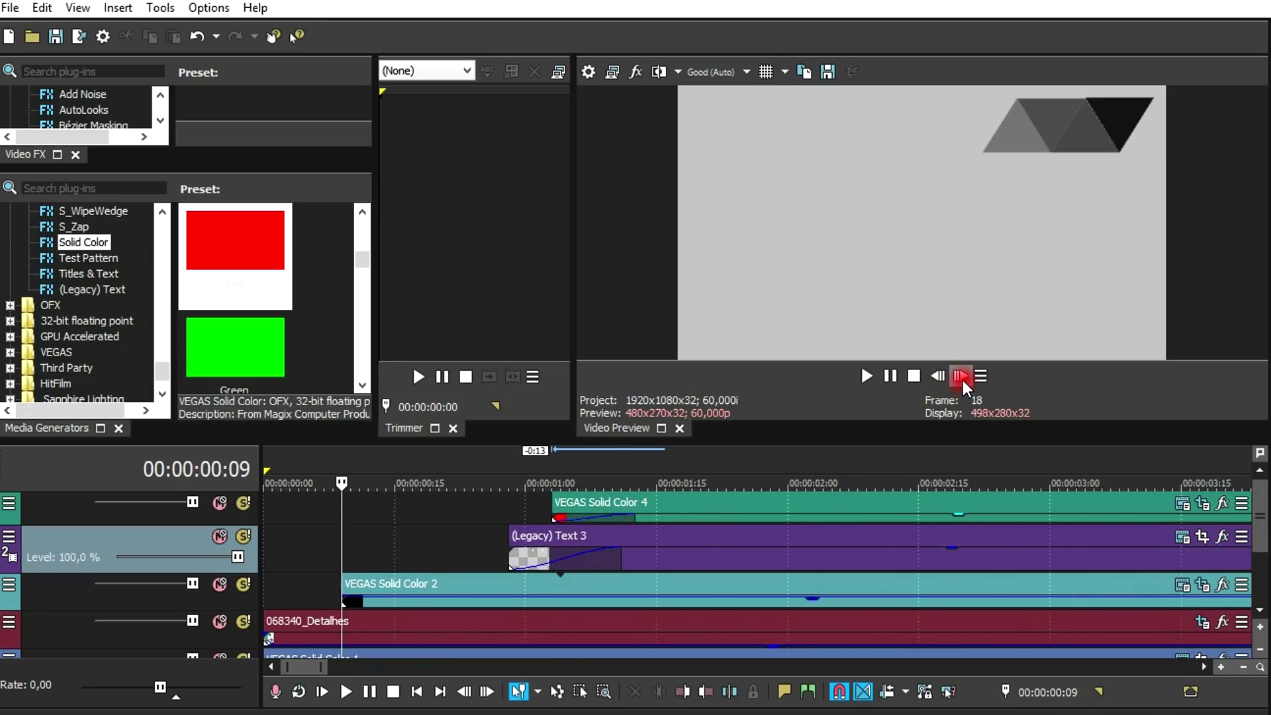
pyautogui.click(744, 72)
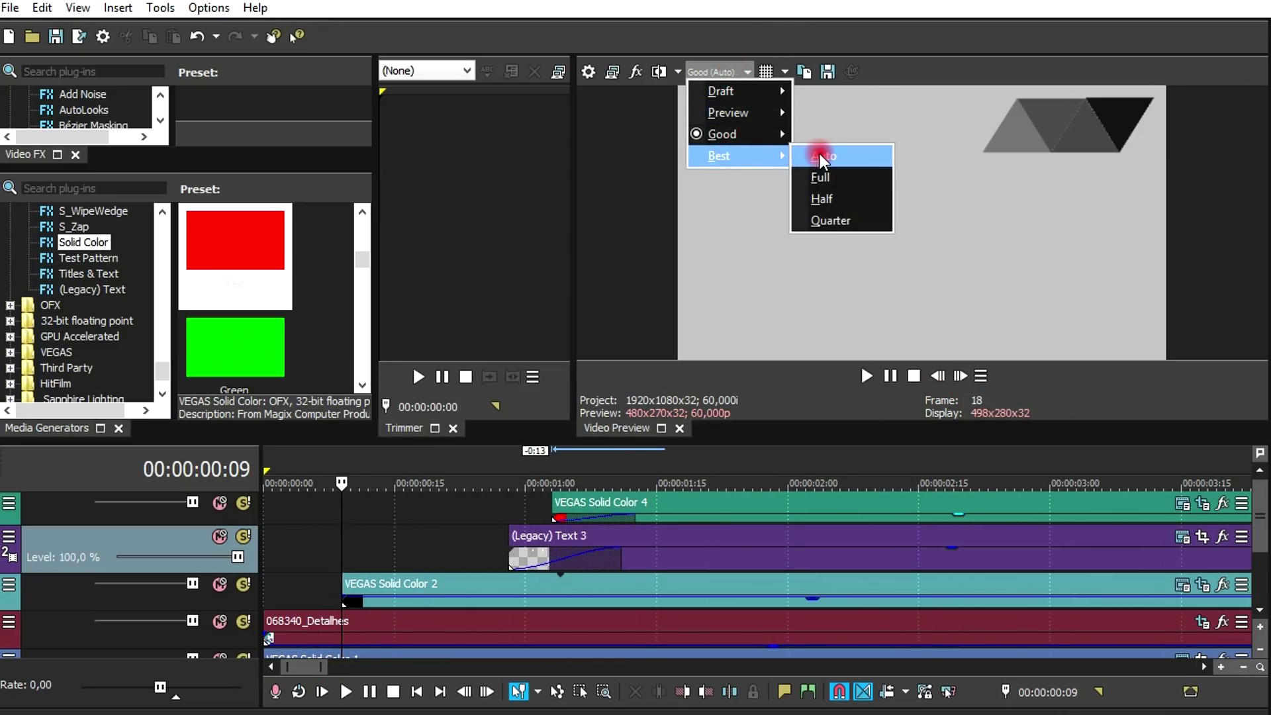
pyautogui.click(821, 156)
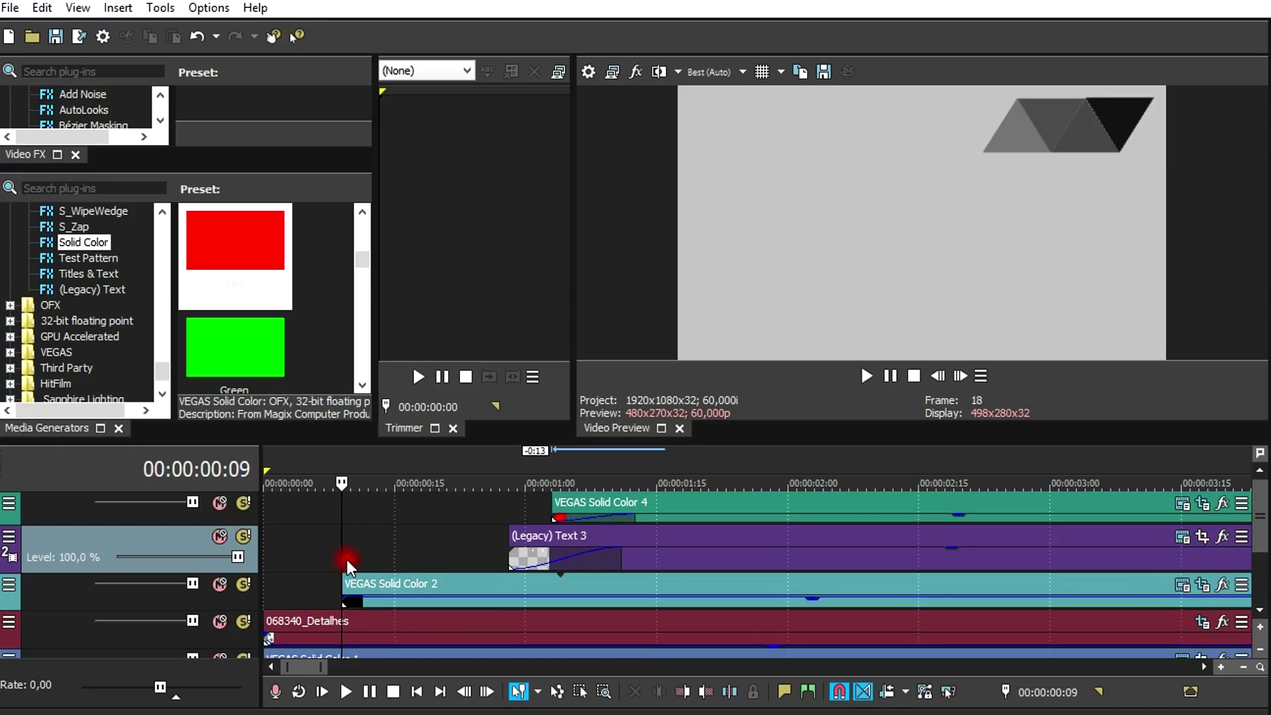
# Split the VEGAS Solid Color 2 event at 00:00:00:10 and trim the second part's start to 00:00:00:11, leaving a one-frame gap.
pyautogui.click(964, 380)
pyautogui.scroll(3, 442, 629)
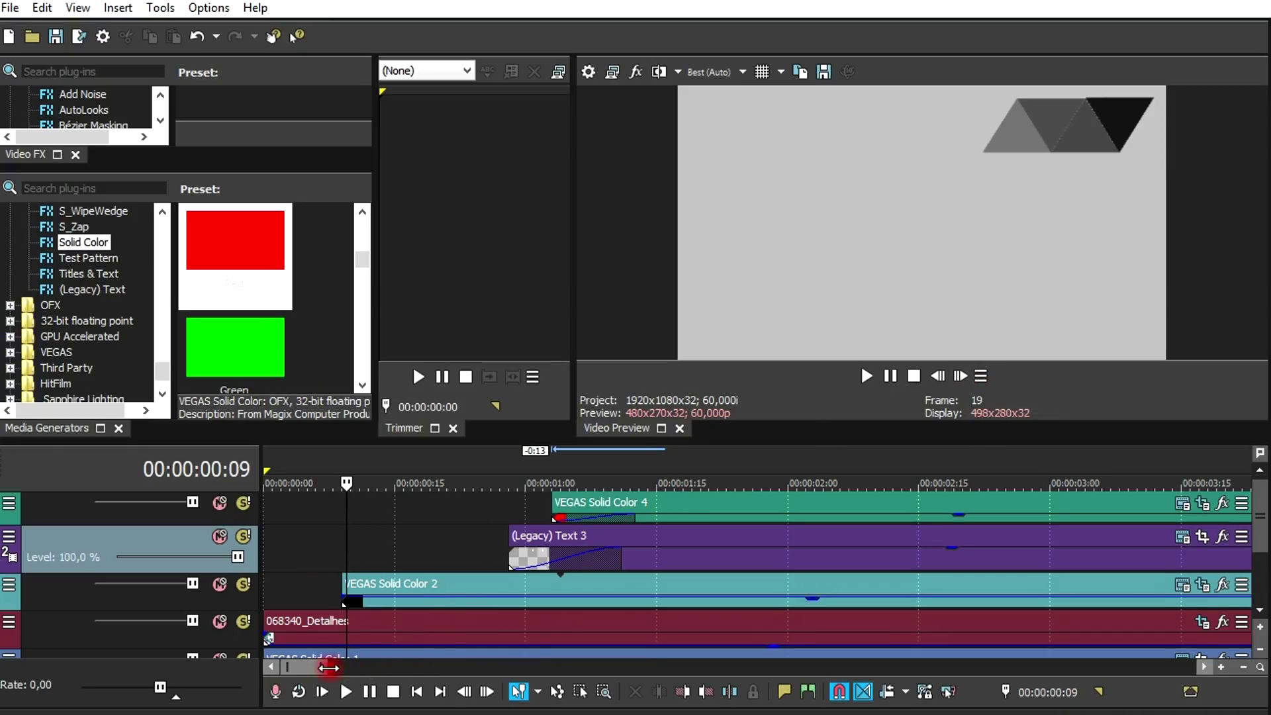
pyautogui.click(961, 377)
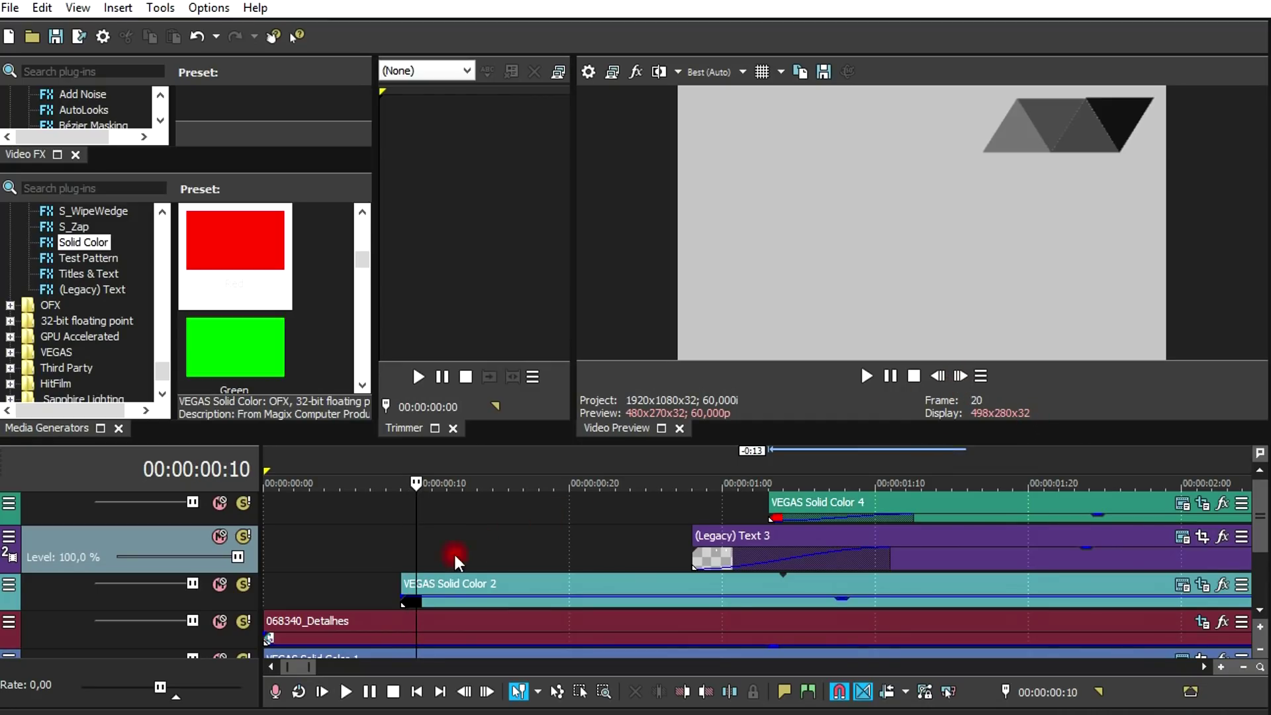
pyautogui.rightClick(420, 590)
pyautogui.click(469, 398)
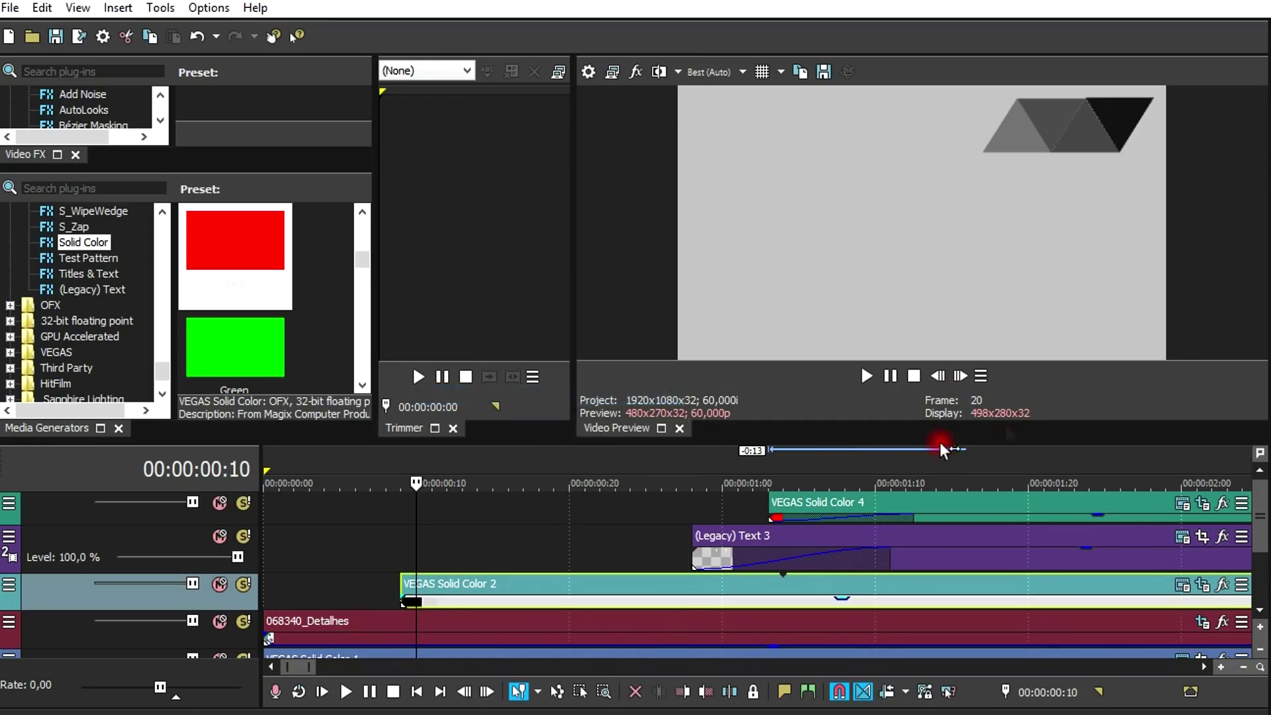
pyautogui.click(960, 376)
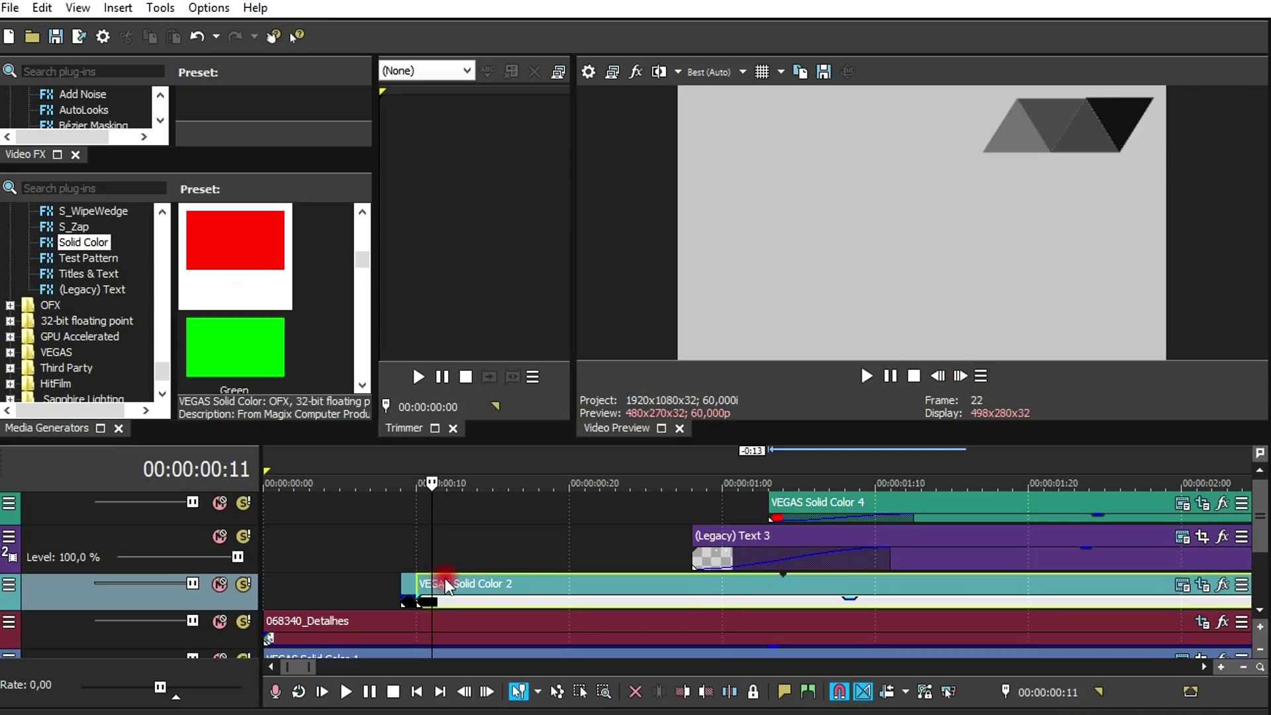
pyautogui.moveTo(420, 583); pyautogui.dragTo(432, 583)
# Split the remaining VEGAS Solid Color 2 event at 00:00:00:12 and trim the new part's start to 00:00:00:13.
pyautogui.click(961, 376)
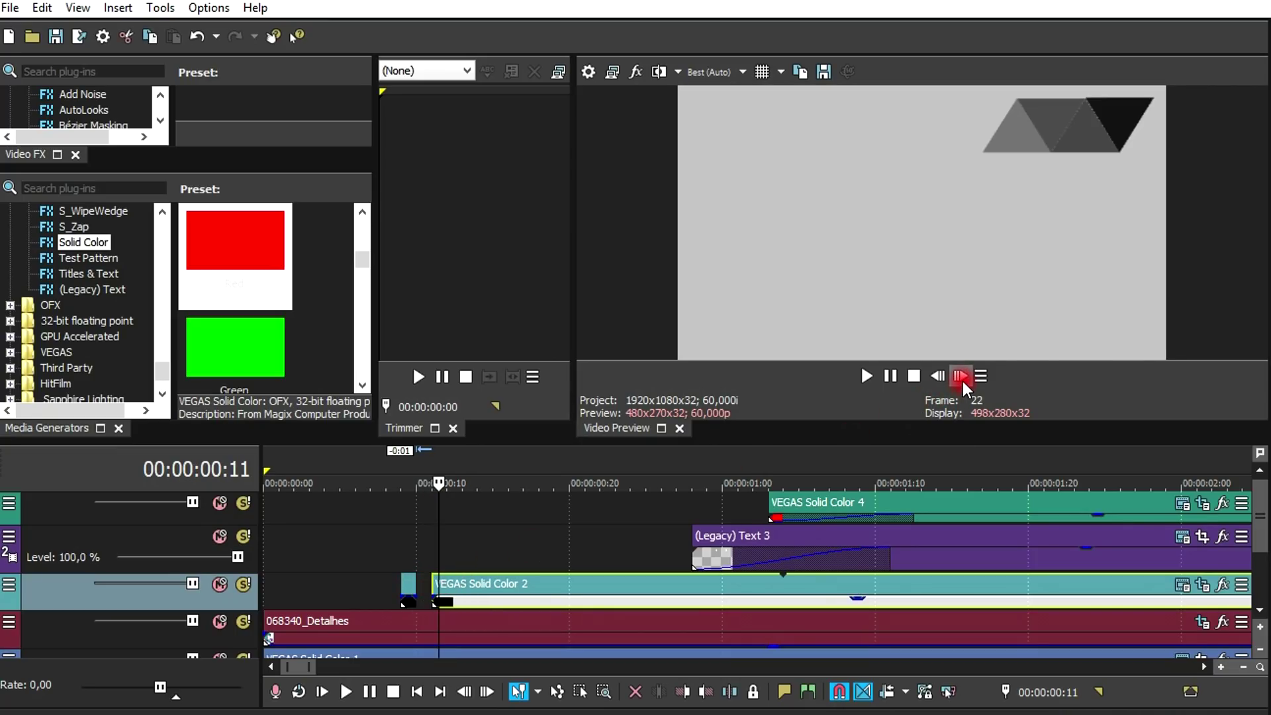
pyautogui.rightClick(448, 589)
pyautogui.click(494, 399)
pyautogui.click(960, 376)
pyautogui.click(717, 494)
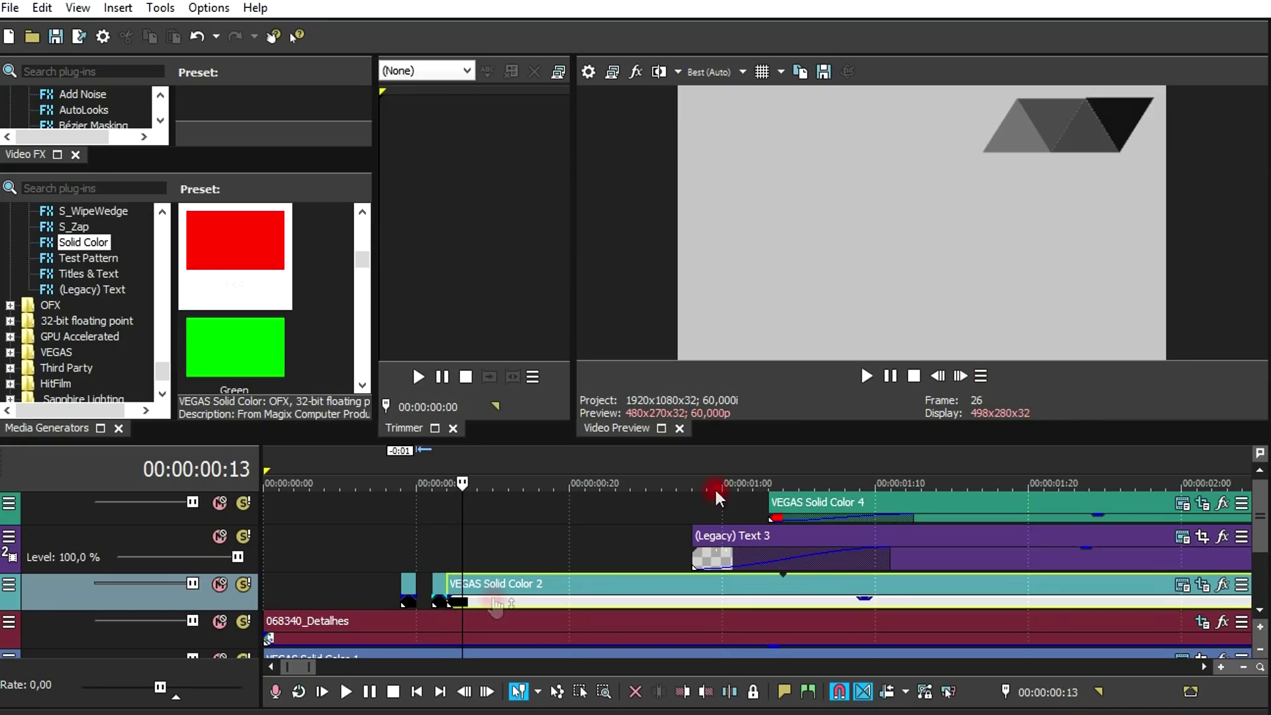
pyautogui.moveTo(447, 584); pyautogui.dragTo(462, 584)
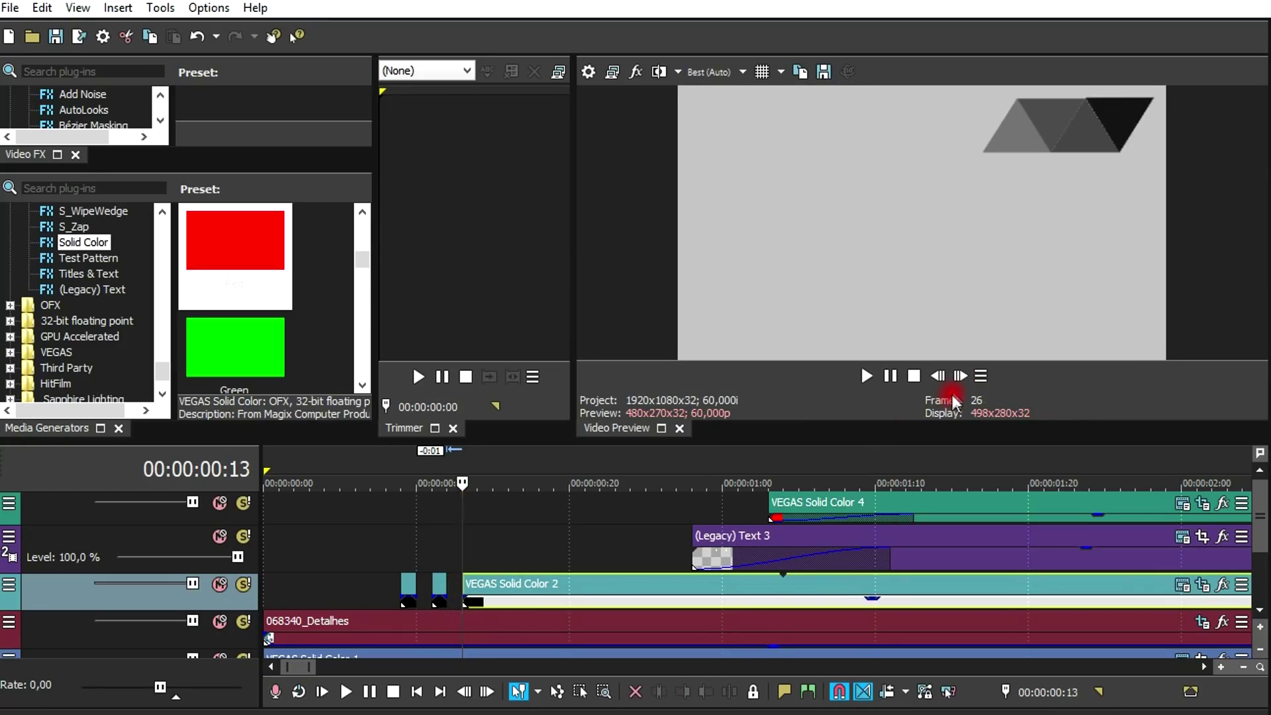
# Cut a third one-frame gap in VEGAS Solid Color 2 by splitting at 00:00:00:14 and trimming the rest to 00:00:00:15.
pyautogui.rightClick(476, 586)
pyautogui.click(524, 422)
pyautogui.click(961, 395)
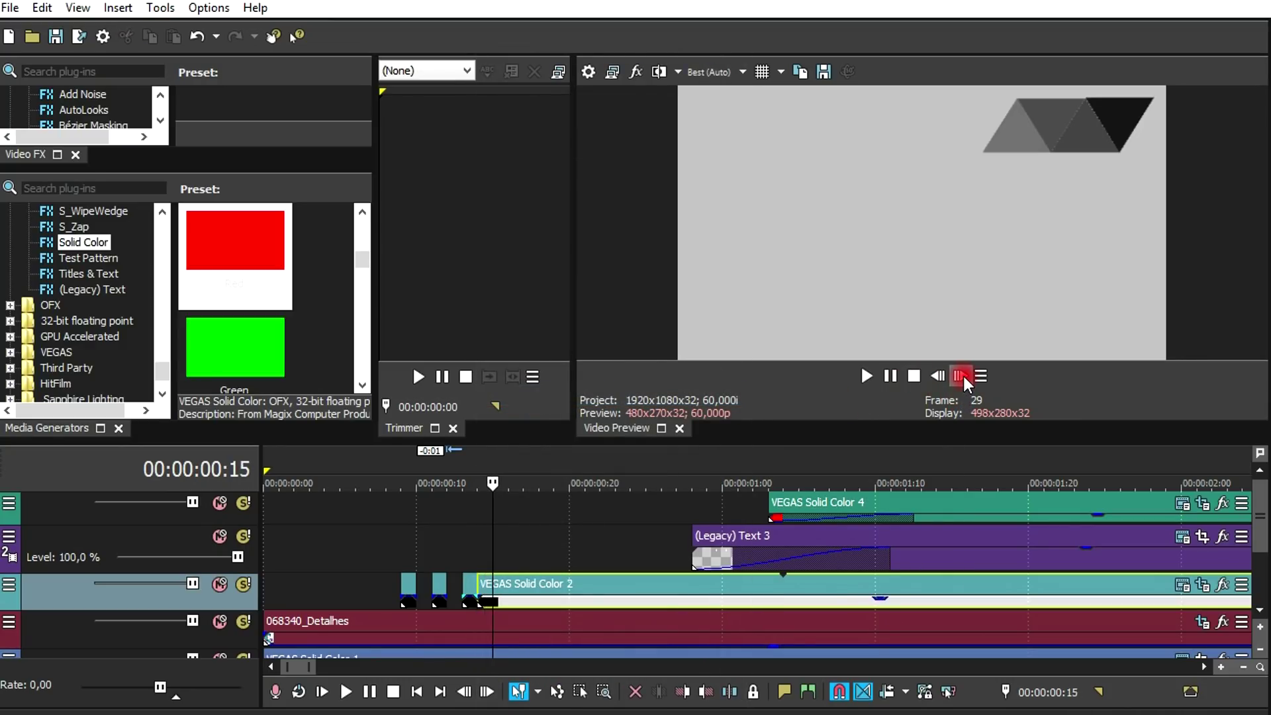
pyautogui.moveTo(479, 585); pyautogui.dragTo(494, 585)
# Make a fourth gap in VEGAS Solid Color 2 by splitting at 00:00:00:16 and trimming the remainder's start to 00:00:00:17.
pyautogui.click(960, 376)
pyautogui.click(961, 375)
pyautogui.click(503, 587)
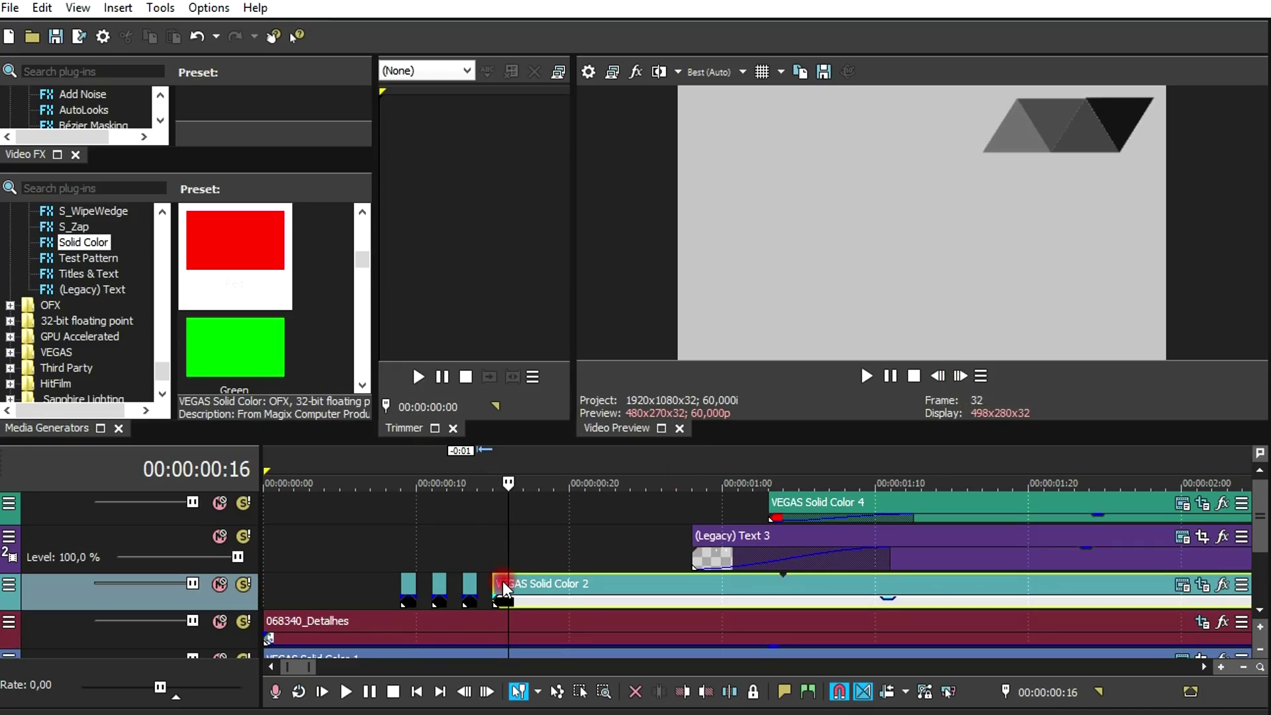
pyautogui.rightClick(504, 586)
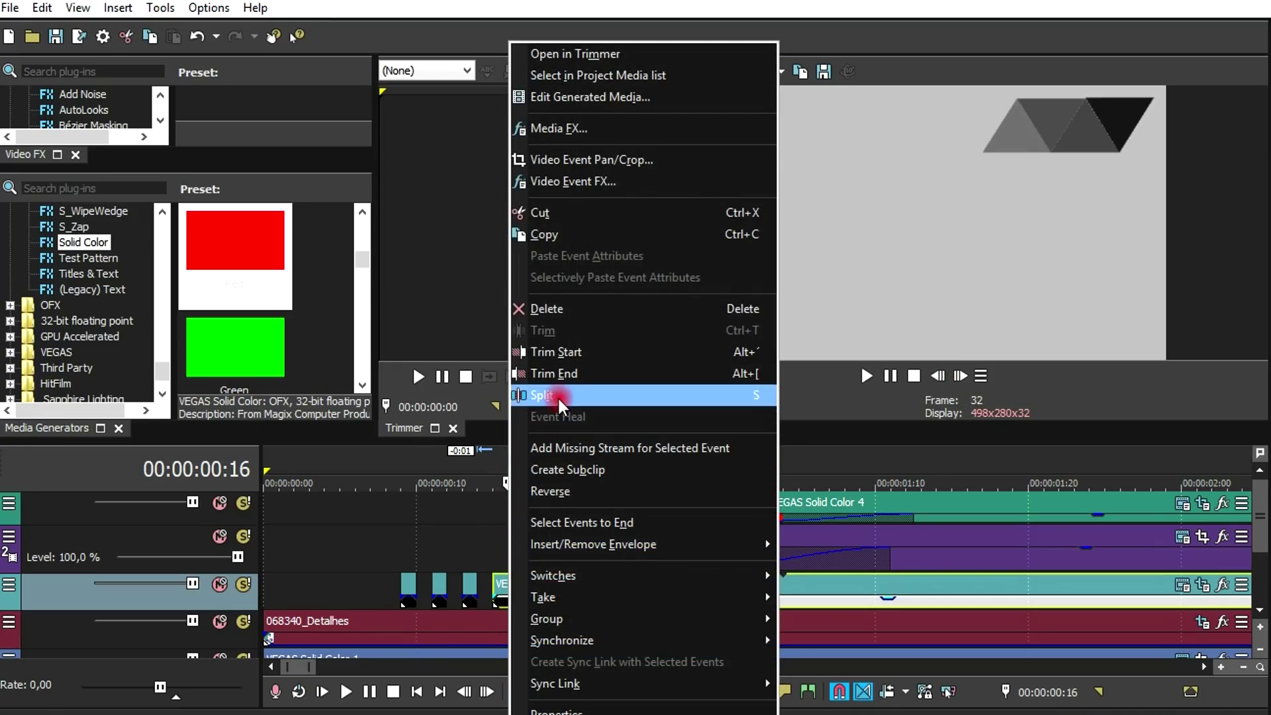
pyautogui.click(557, 396)
pyautogui.click(960, 375)
pyautogui.click(960, 375)
pyautogui.moveTo(517, 583); pyautogui.dragTo(522, 583)
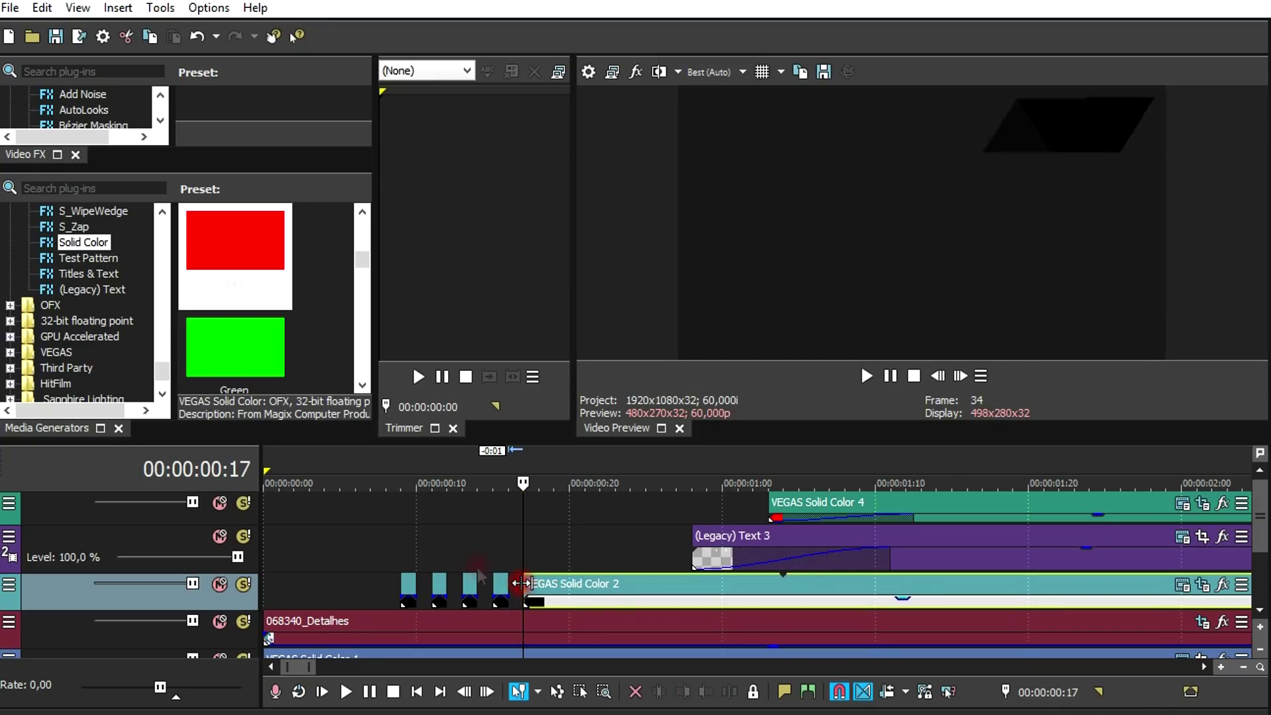
# Set the preview quality to Good (Auto) and review the opening through the text and red V fade-ins.
pyautogui.click(347, 560)
pyautogui.click(712, 72)
pyautogui.click(721, 135)
pyautogui.click(828, 135)
pyautogui.click(843, 130)
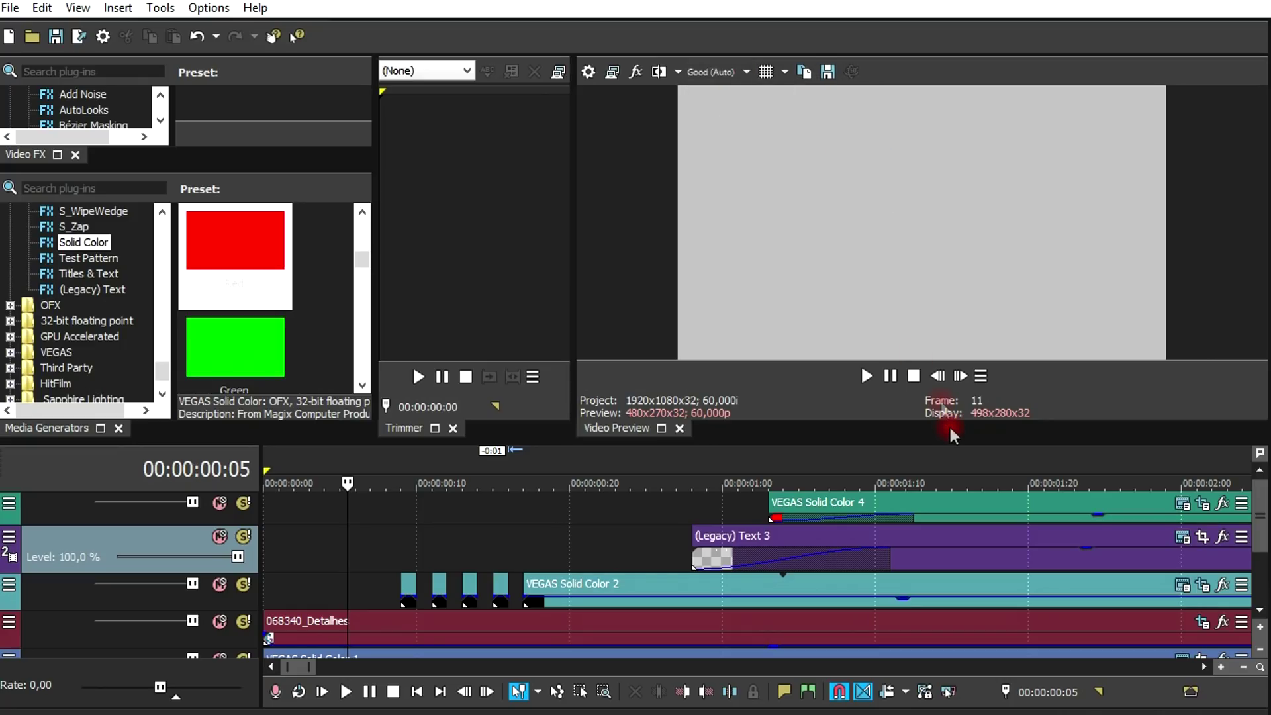
pyautogui.press('space')
pyautogui.click(895, 379)
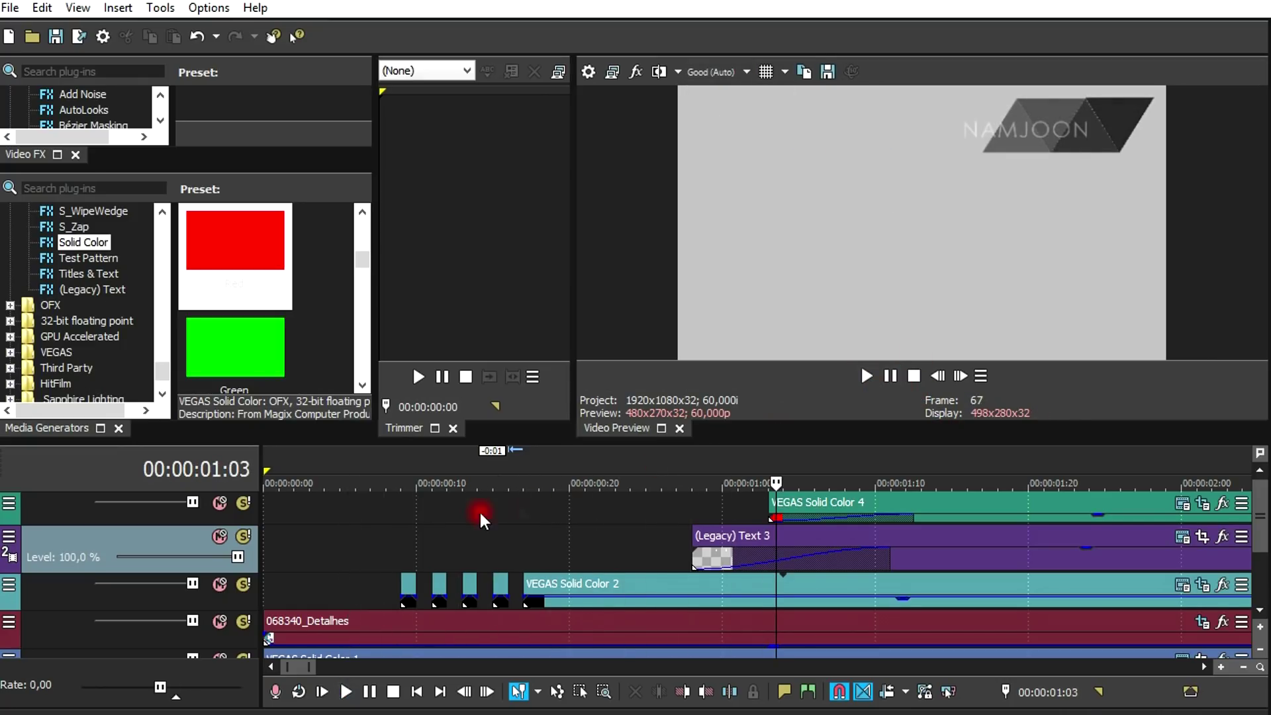
pyautogui.click(370, 543)
pyautogui.click(960, 376)
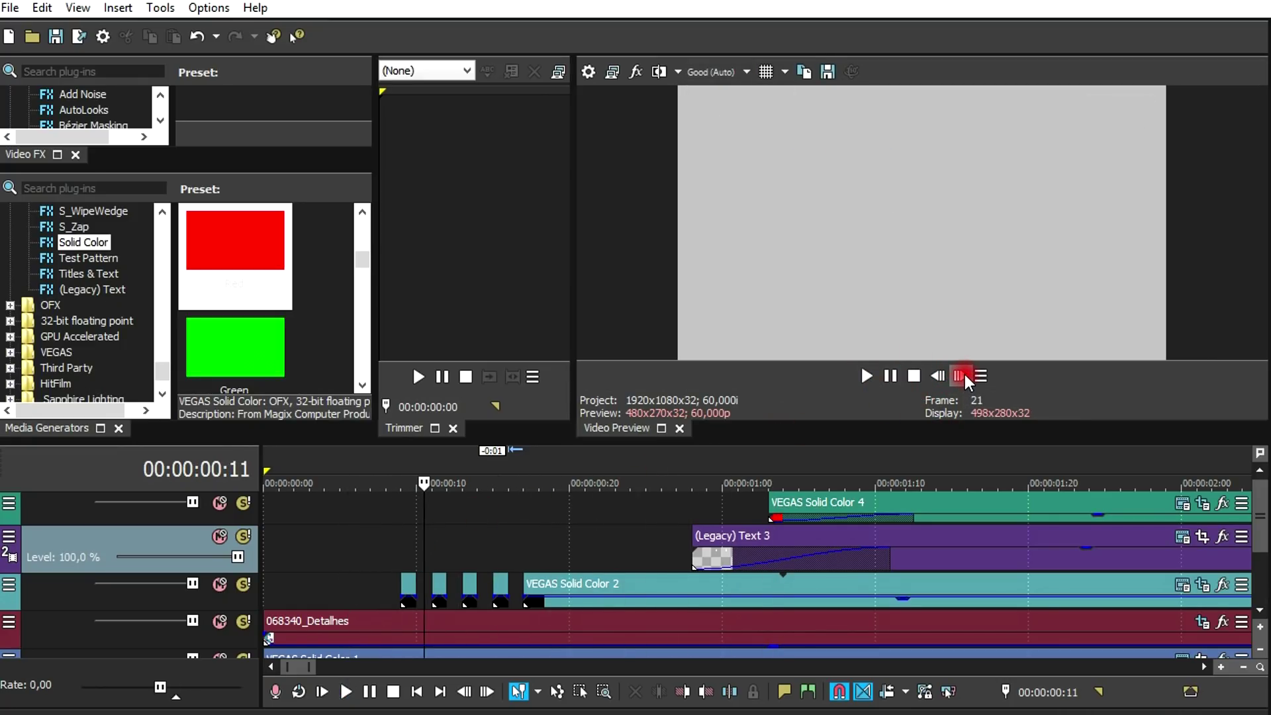
pyautogui.moveTo(964, 375); pyautogui.dragTo(964, 375)
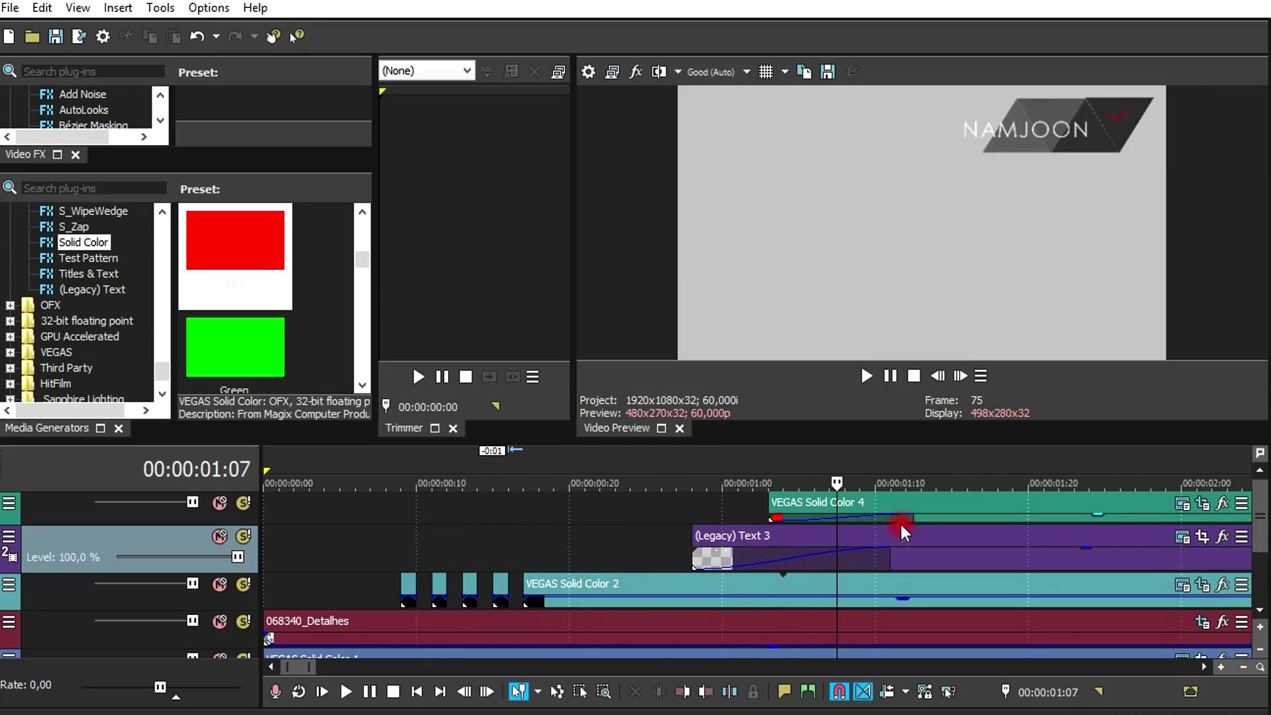
# Move the text event to about 20 frames and VEGAS Solid Color 4 to about 26 frames, and remove the text's fade-in.
pyautogui.moveTo(894, 528); pyautogui.dragTo(598, 543)
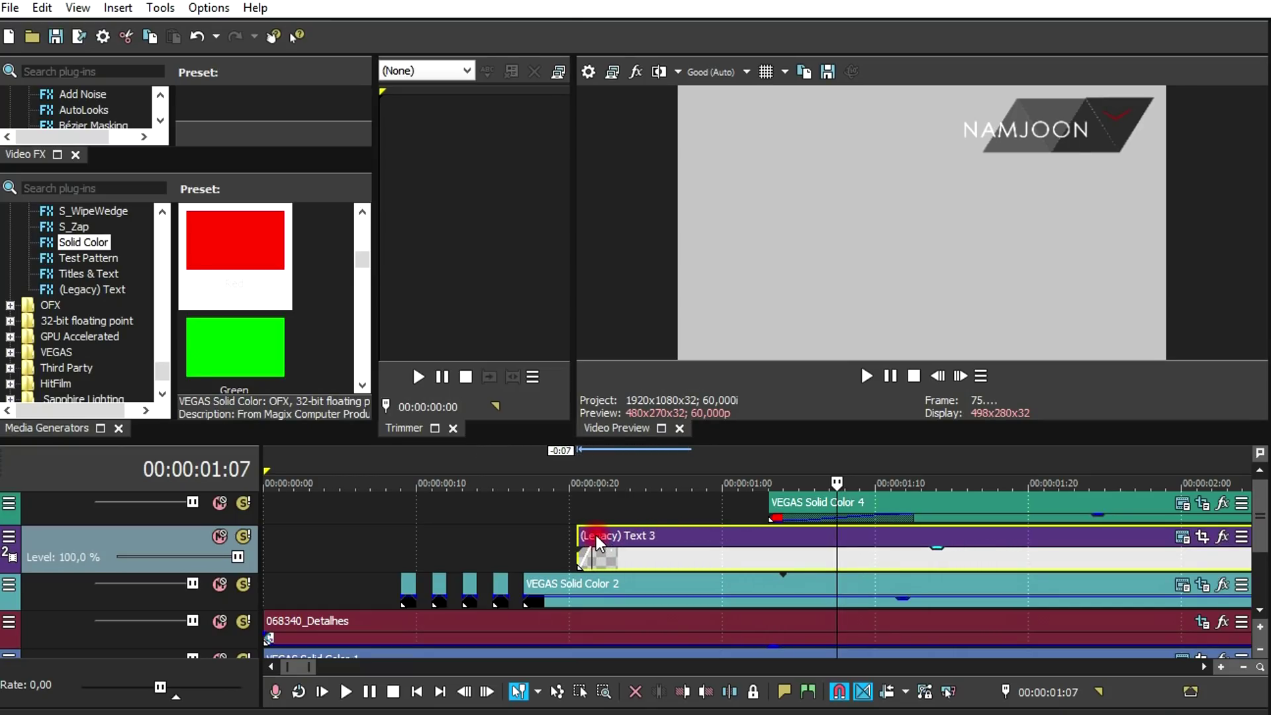
pyautogui.moveTo(812, 501); pyautogui.dragTo(621, 501)
pyautogui.moveTo(734, 521)
pyautogui.mouseDown()
pyautogui.moveTo(624, 517)
pyautogui.moveTo(662, 502)
pyautogui.moveTo(738, 502)
pyautogui.mouseUp()
pyautogui.moveTo(593, 555); pyautogui.dragTo(574, 551)
# Split the NAMJOON text event at 00:00:00:21 and trim the second part's start about half a frame later.
pyautogui.click(577, 515)
pyautogui.click(961, 376)
pyautogui.rightClick(599, 546)
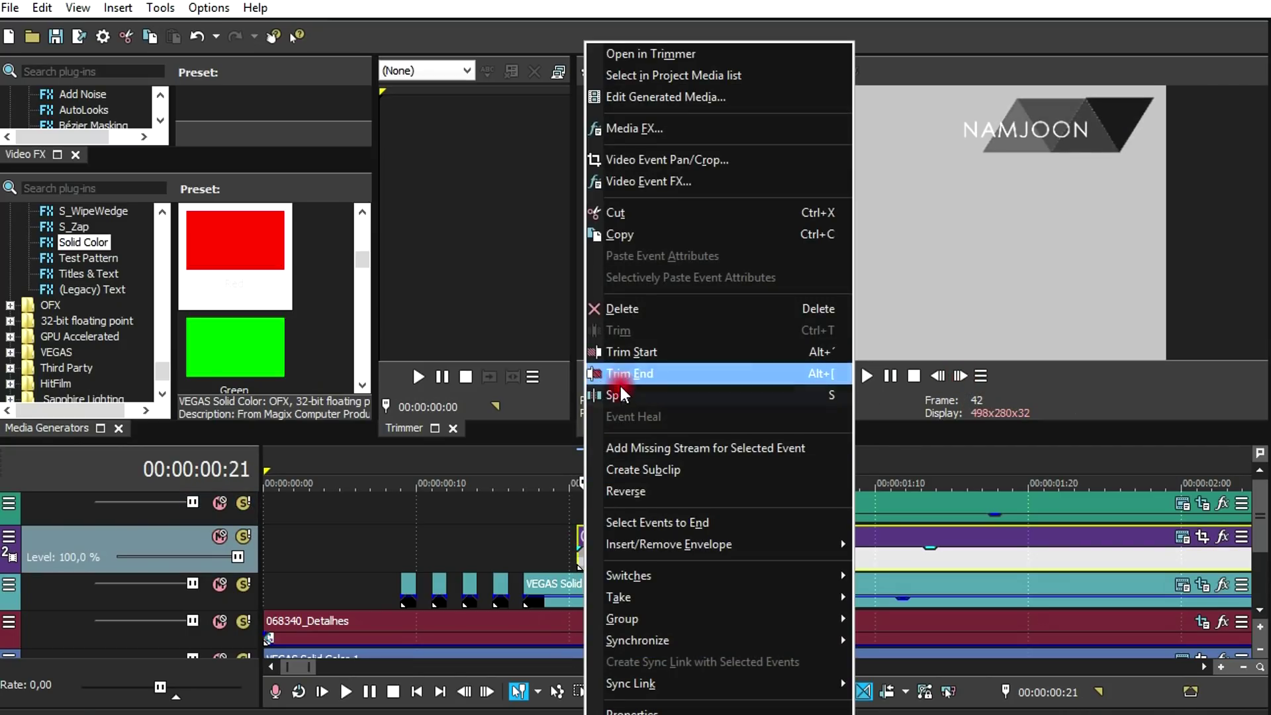
pyautogui.click(917, 377)
pyautogui.click(959, 375)
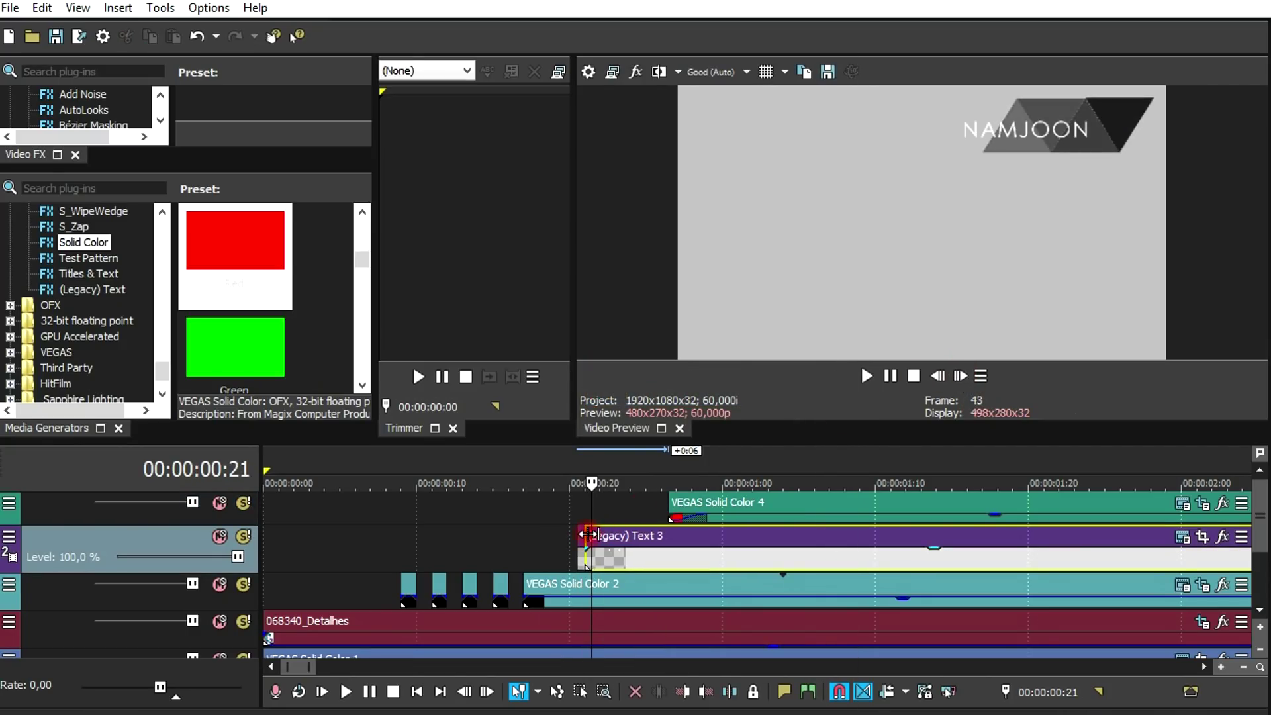
pyautogui.moveTo(585, 535); pyautogui.dragTo(593, 535)
# Split the remaining text event at 00:00:00:22 and trim its start about half a frame to leave a second gap.
pyautogui.click(960, 375)
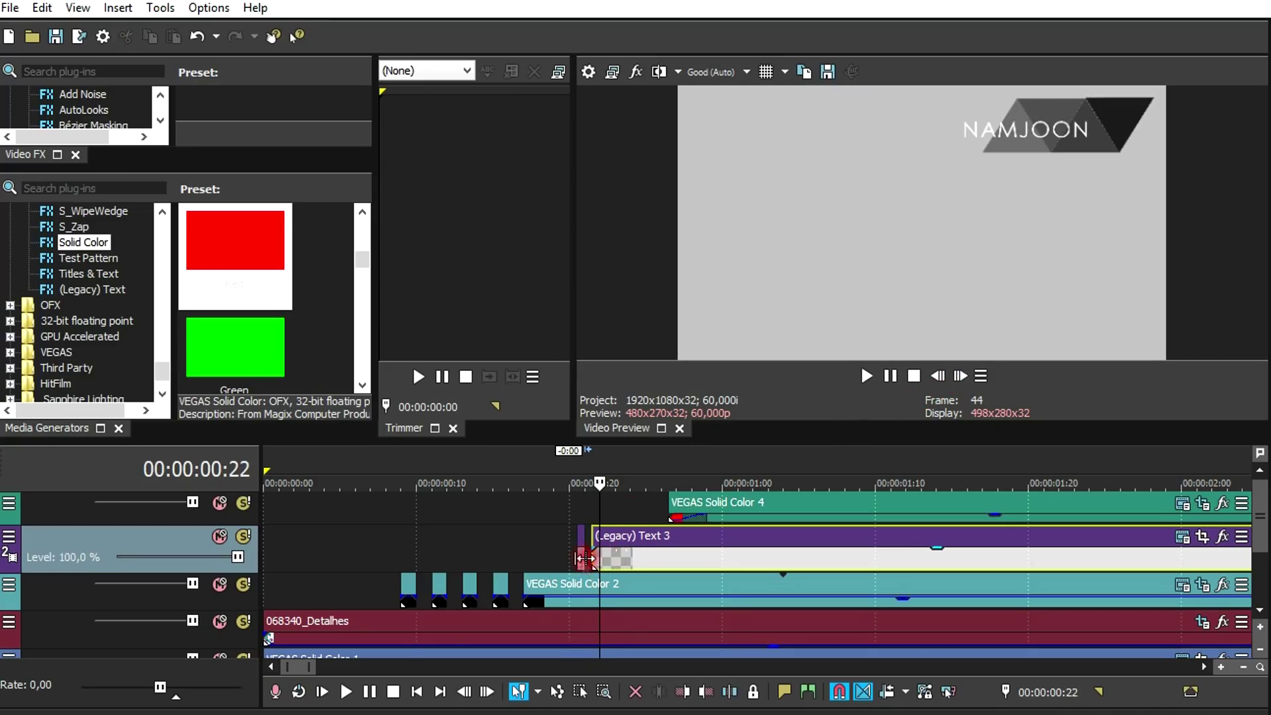
pyautogui.rightClick(600, 535)
pyautogui.click(622, 397)
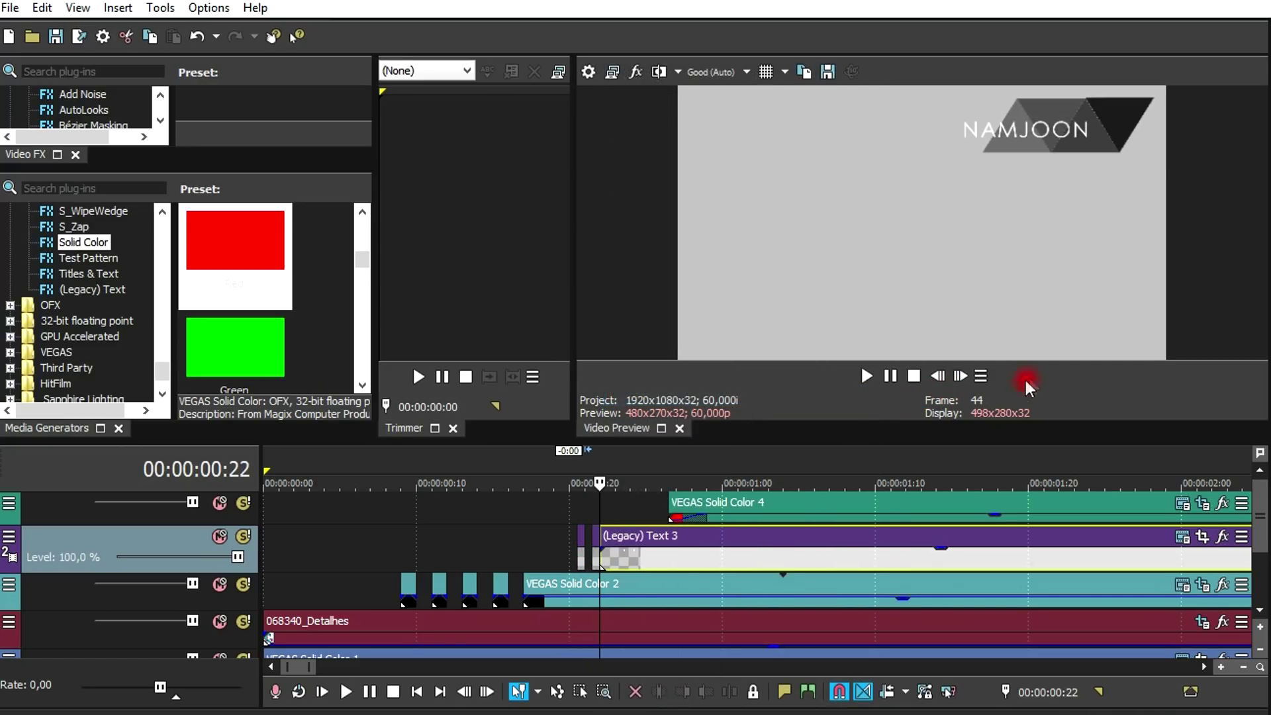
pyautogui.click(964, 381)
pyautogui.moveTo(600, 540); pyautogui.dragTo(607, 539)
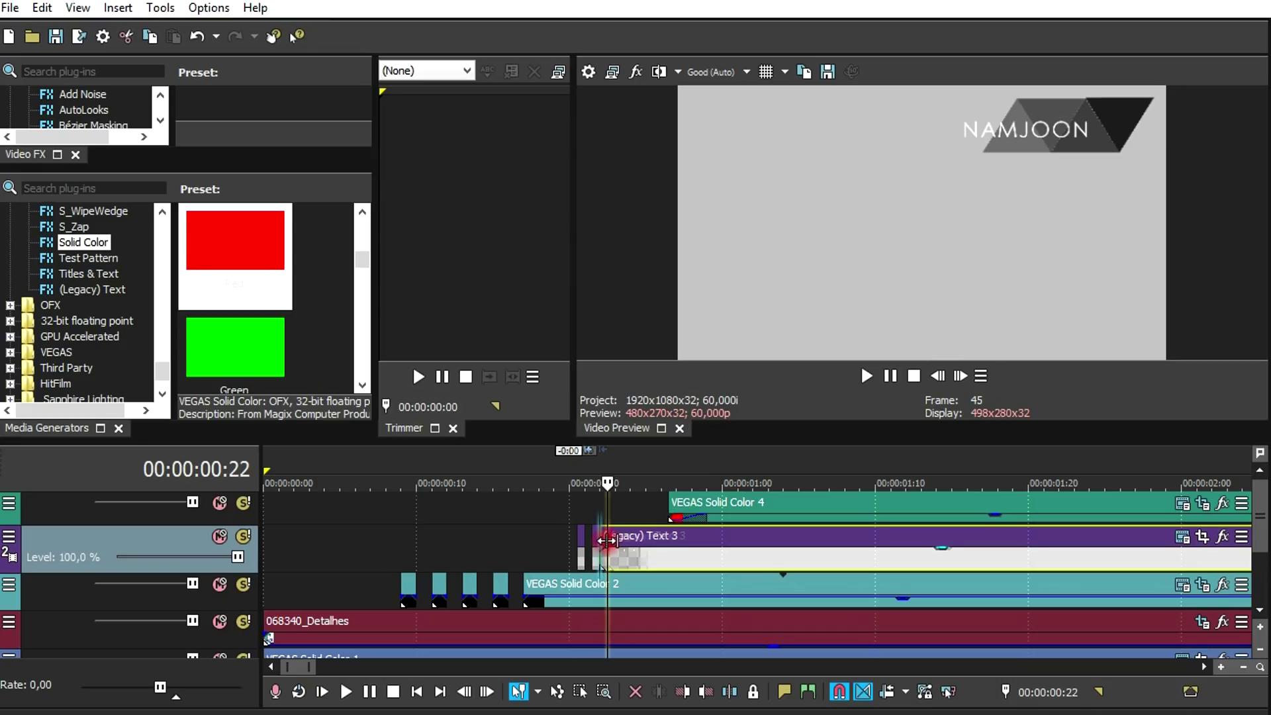
# Split the text event at 00:00:00:23 and trim the last part's start about half a frame for a third gap.
pyautogui.click(960, 376)
pyautogui.rightClick(615, 540)
pyautogui.click(664, 395)
pyautogui.click(967, 375)
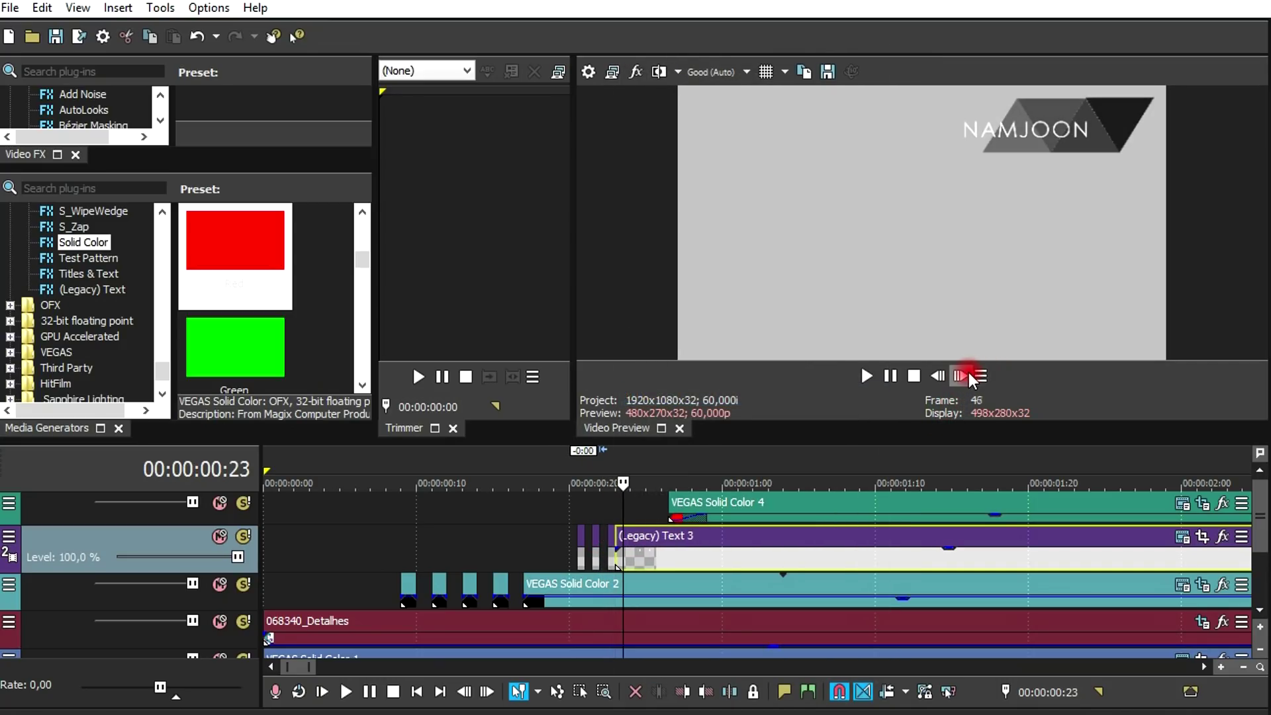
pyautogui.moveTo(616, 542); pyautogui.dragTo(625, 542)
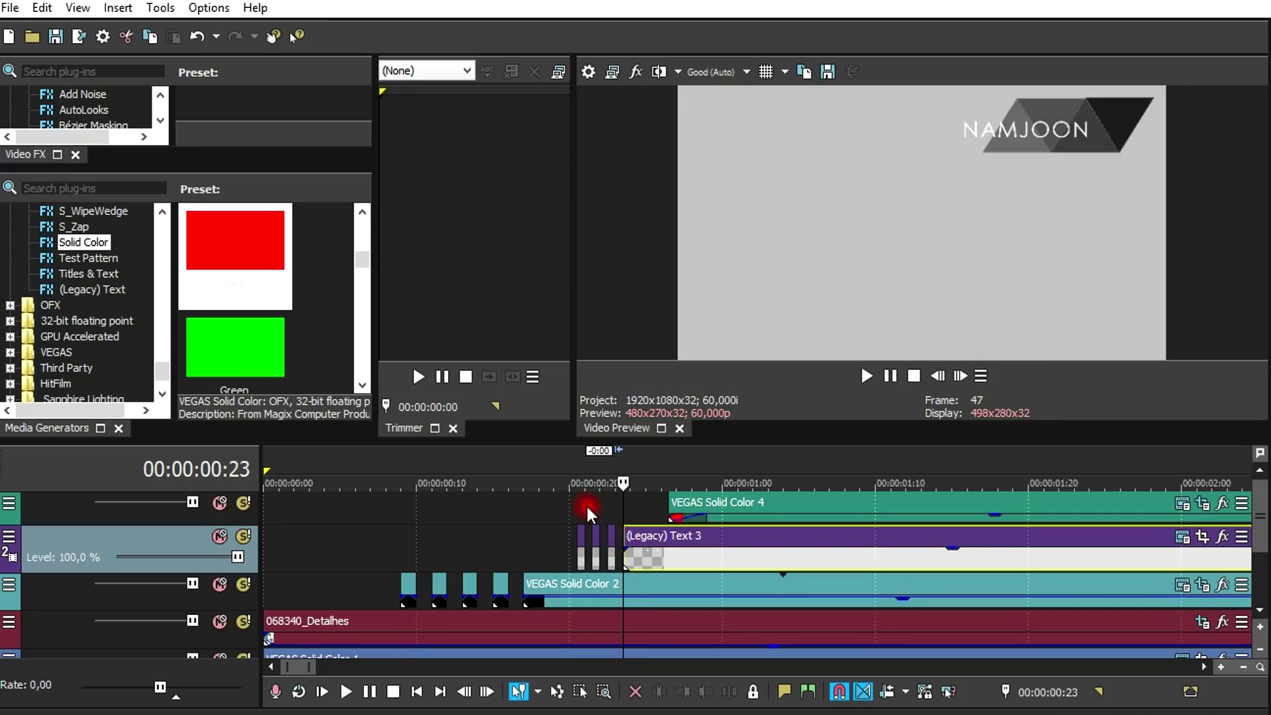
# Reduce the VEGAS Solid Color 4 fade-in to 00:00:00:00 and step through the opening from 00:00:00:09.
pyautogui.click(547, 510)
pyautogui.moveTo(710, 515); pyautogui.dragTo(672, 520)
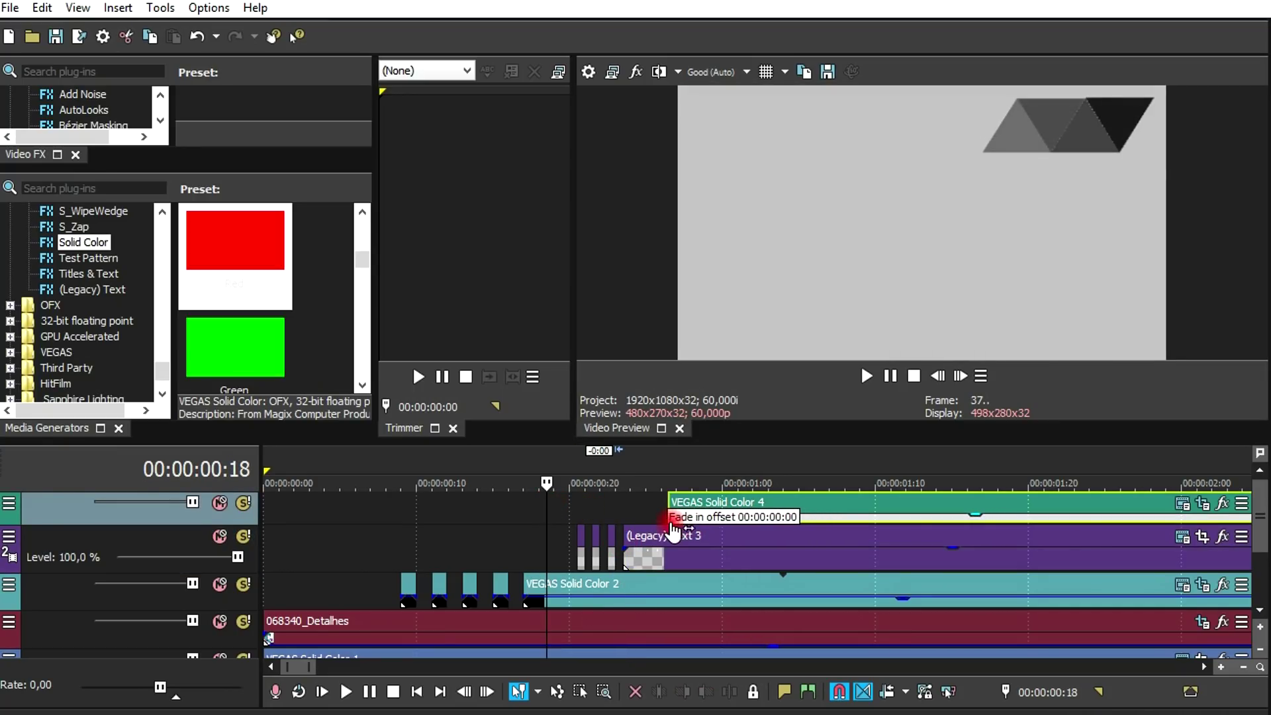
pyautogui.scroll(1, 769, 499)
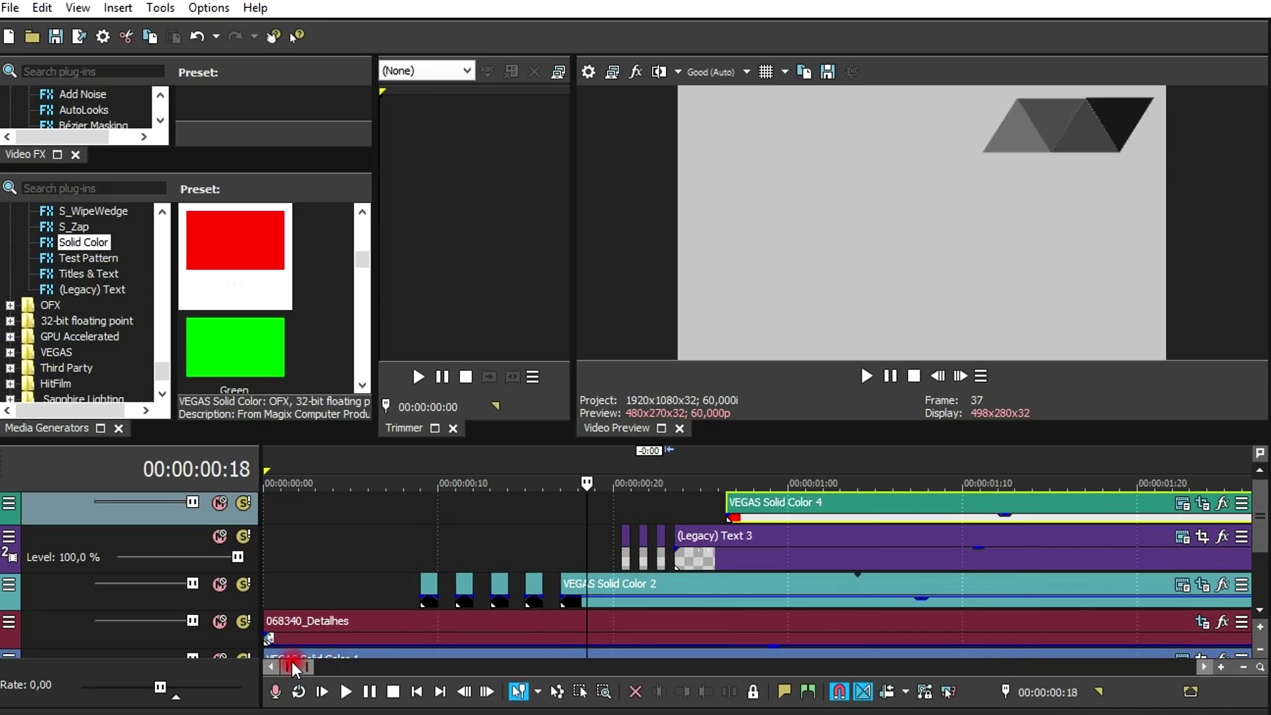
pyautogui.moveTo(303, 664); pyautogui.dragTo(321, 665)
pyautogui.click(346, 546)
pyautogui.click(1026, 335)
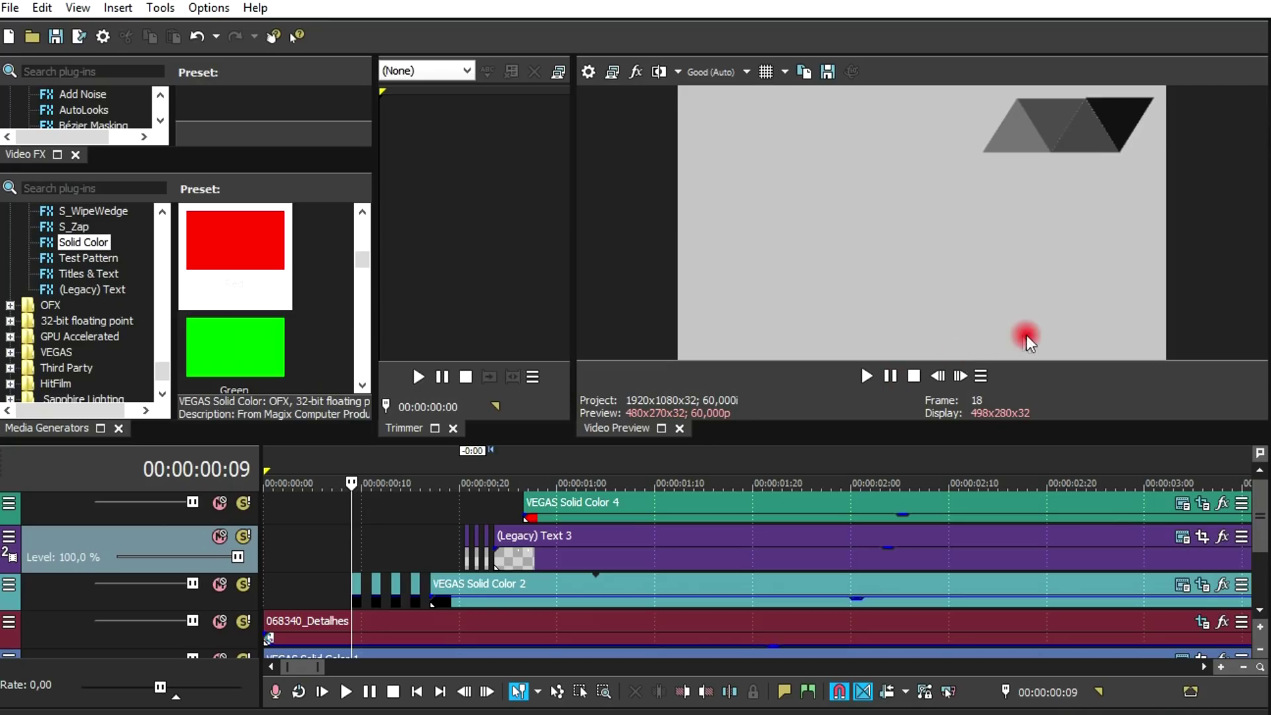
pyautogui.click(960, 376)
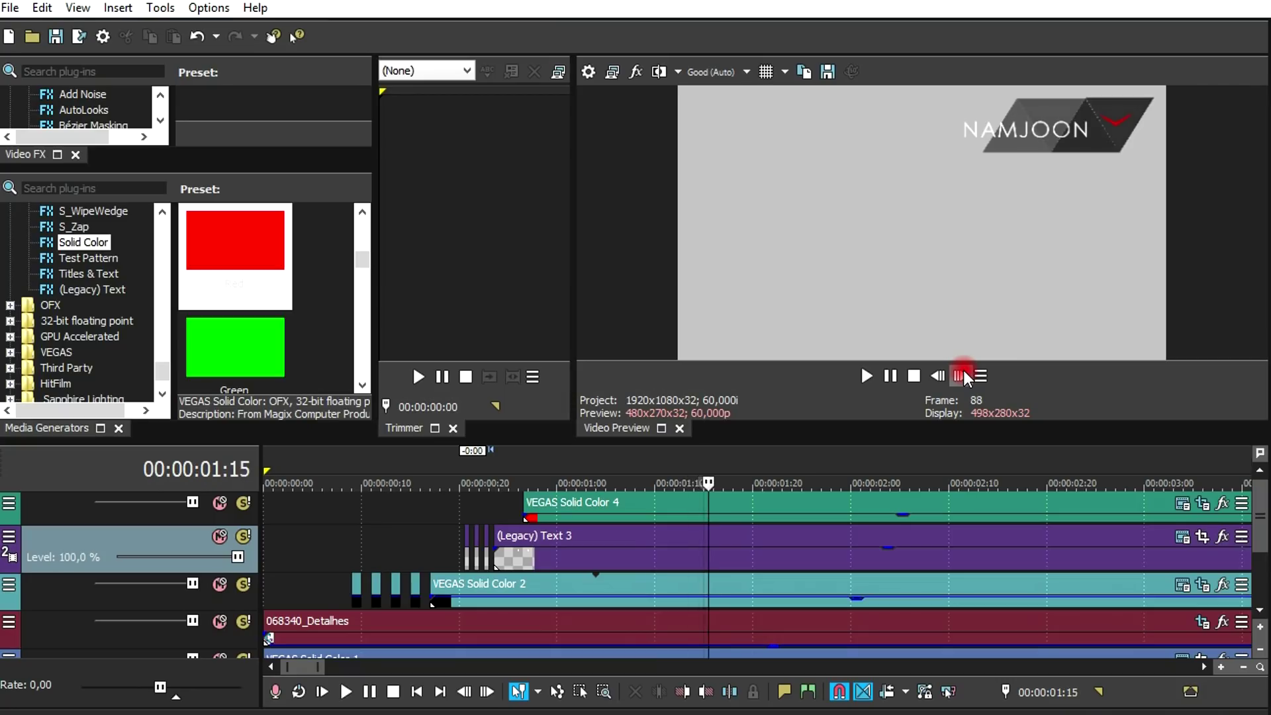
# Open Event Pan/Crop for VEGAS Solid Color 4 and step through the red V's movement from its first mask keyframe.
pyautogui.click(322, 670)
pyautogui.moveTo(323, 671); pyautogui.dragTo(427, 670)
pyautogui.click(1202, 504)
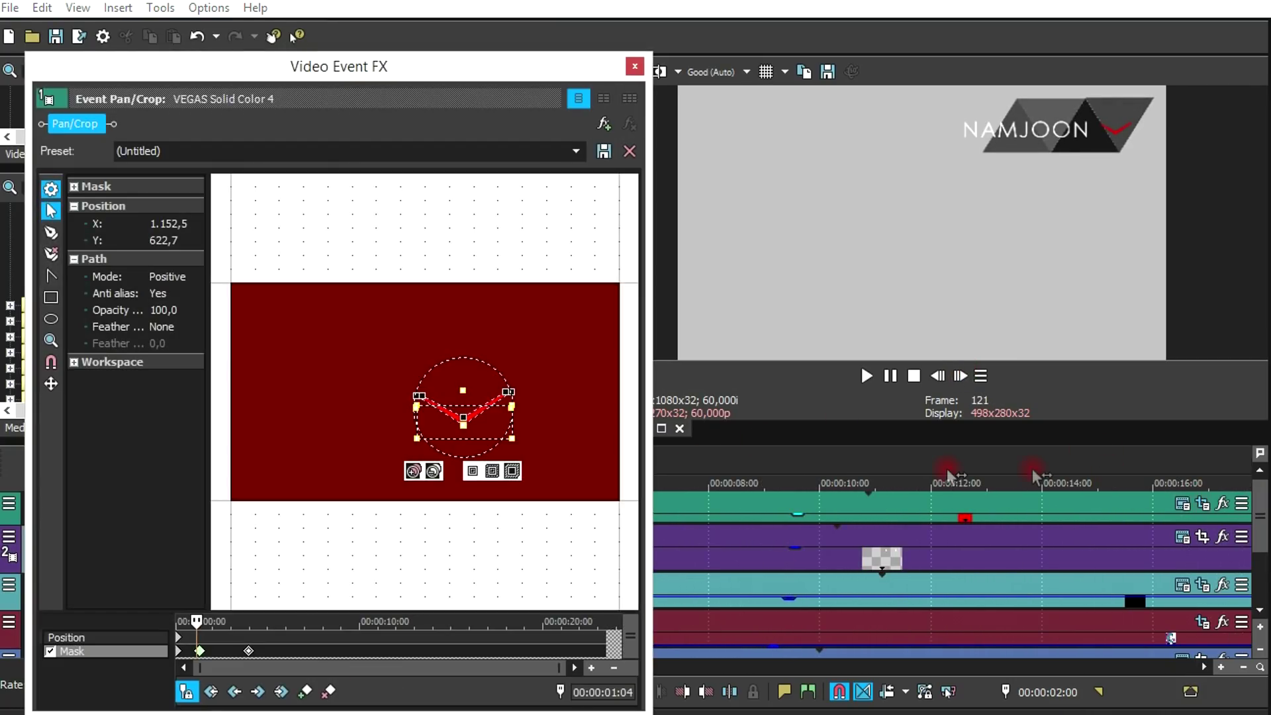
pyautogui.moveTo(557, 667); pyautogui.dragTo(270, 667)
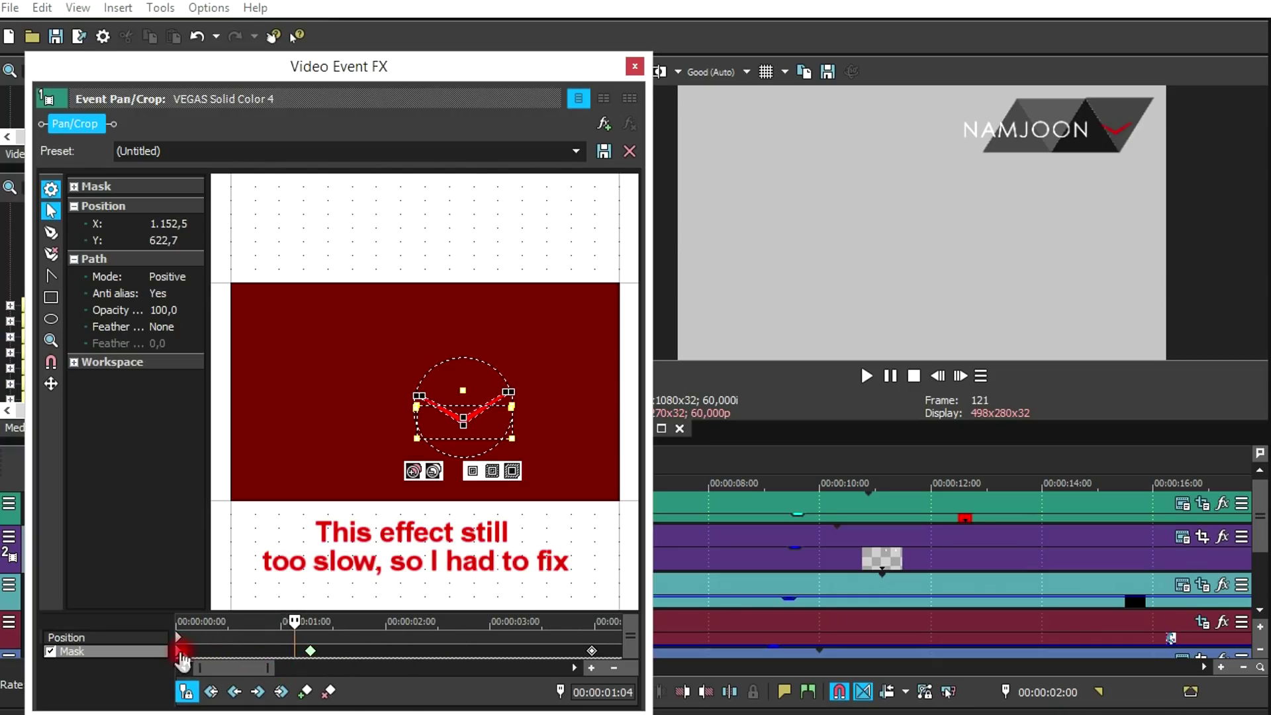
pyautogui.click(178, 651)
pyautogui.click(962, 375)
pyautogui.click(961, 375)
pyautogui.click(962, 375)
pyautogui.click(962, 375)
pyautogui.click(961, 376)
pyautogui.click(961, 375)
pyautogui.click(961, 376)
# Move the red V's mask keyframes earlier, the first to about 8 frames and the second to about 29 frames.
pyautogui.click(324, 652)
pyautogui.moveTo(324, 653); pyautogui.dragTo(283, 661)
pyautogui.moveTo(199, 654); pyautogui.dragTo(204, 654)
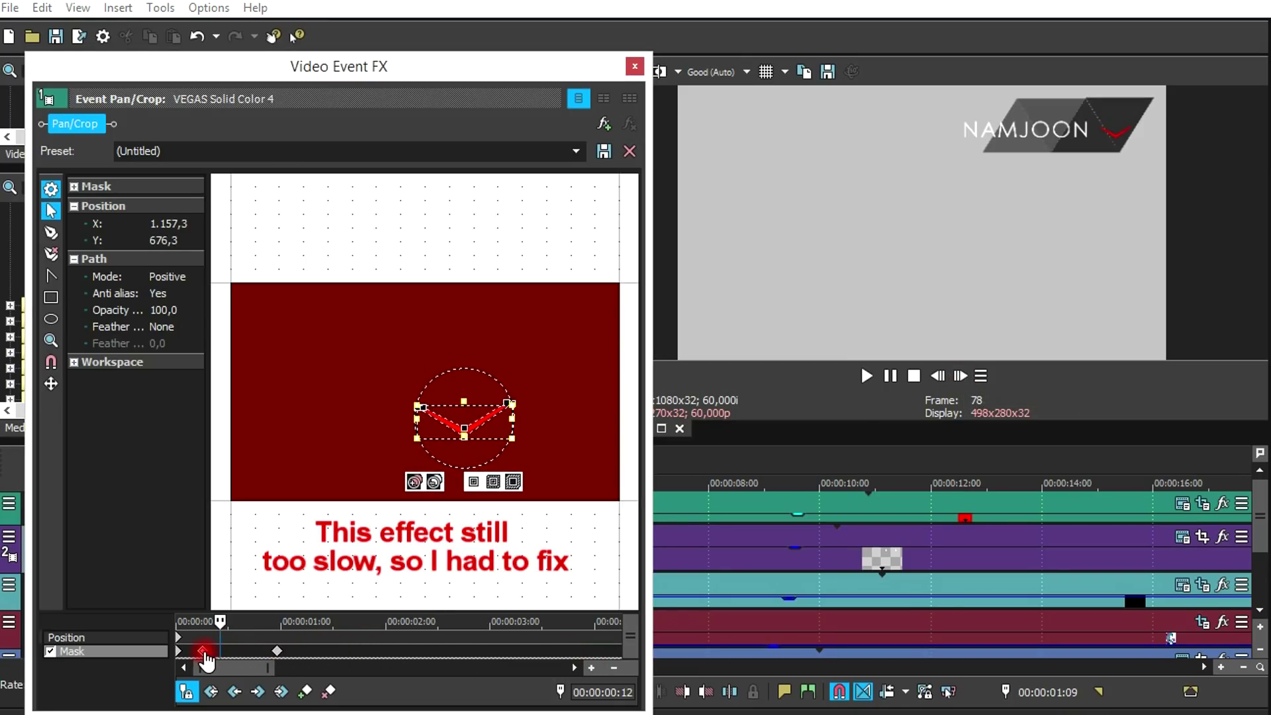
pyautogui.click(634, 66)
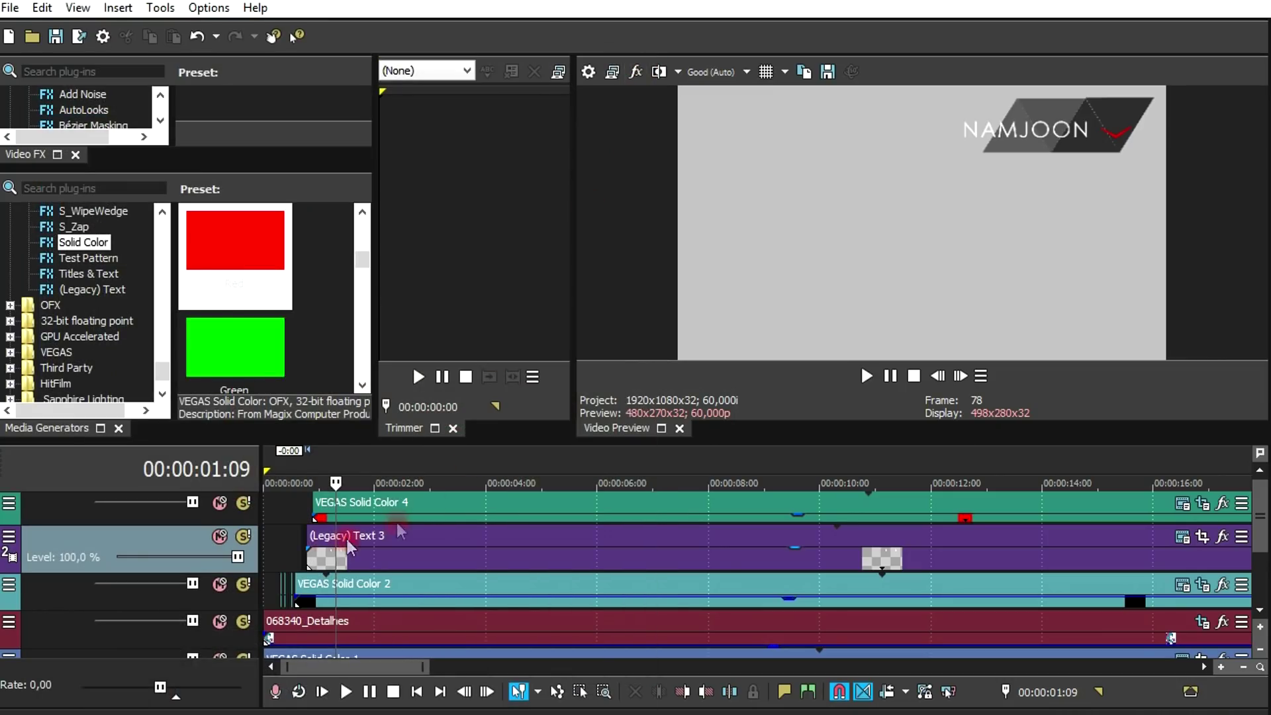
# Play the opening back, then place the red V's second mask keyframe at about 00:00:02:00 in Event Pan/Crop.
pyautogui.click(297, 519)
pyautogui.click(890, 377)
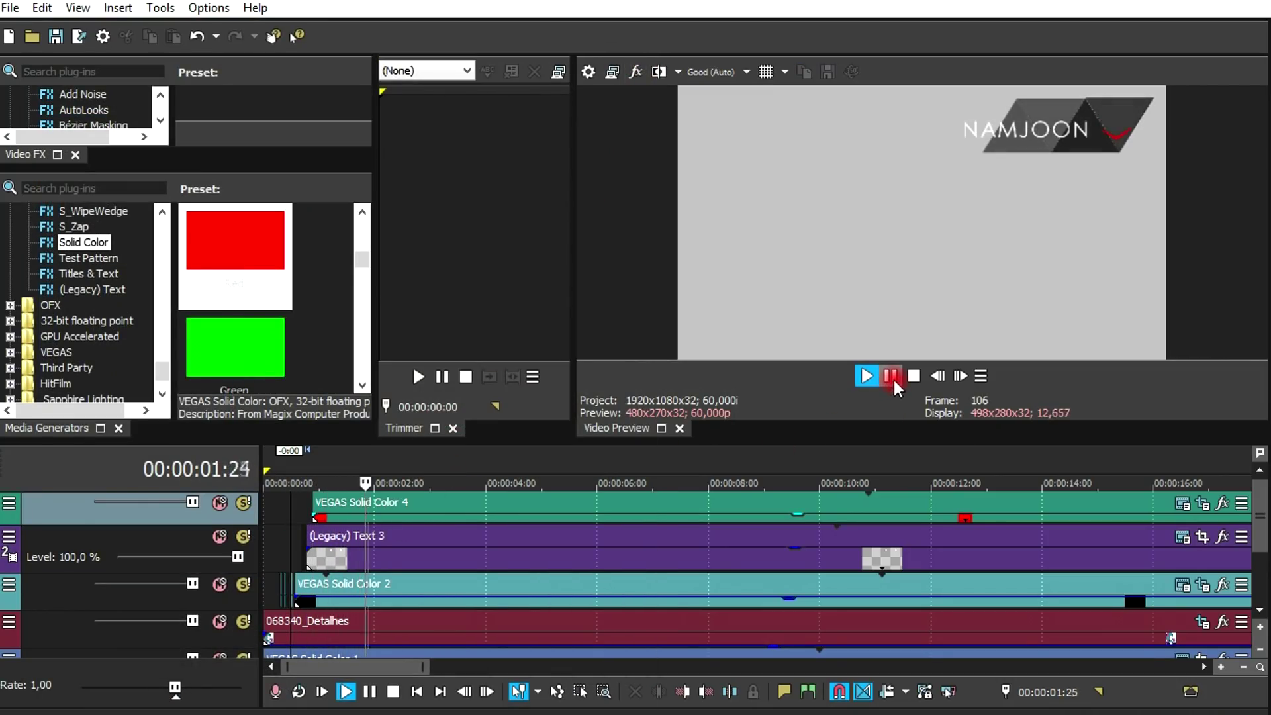
pyautogui.click(1183, 504)
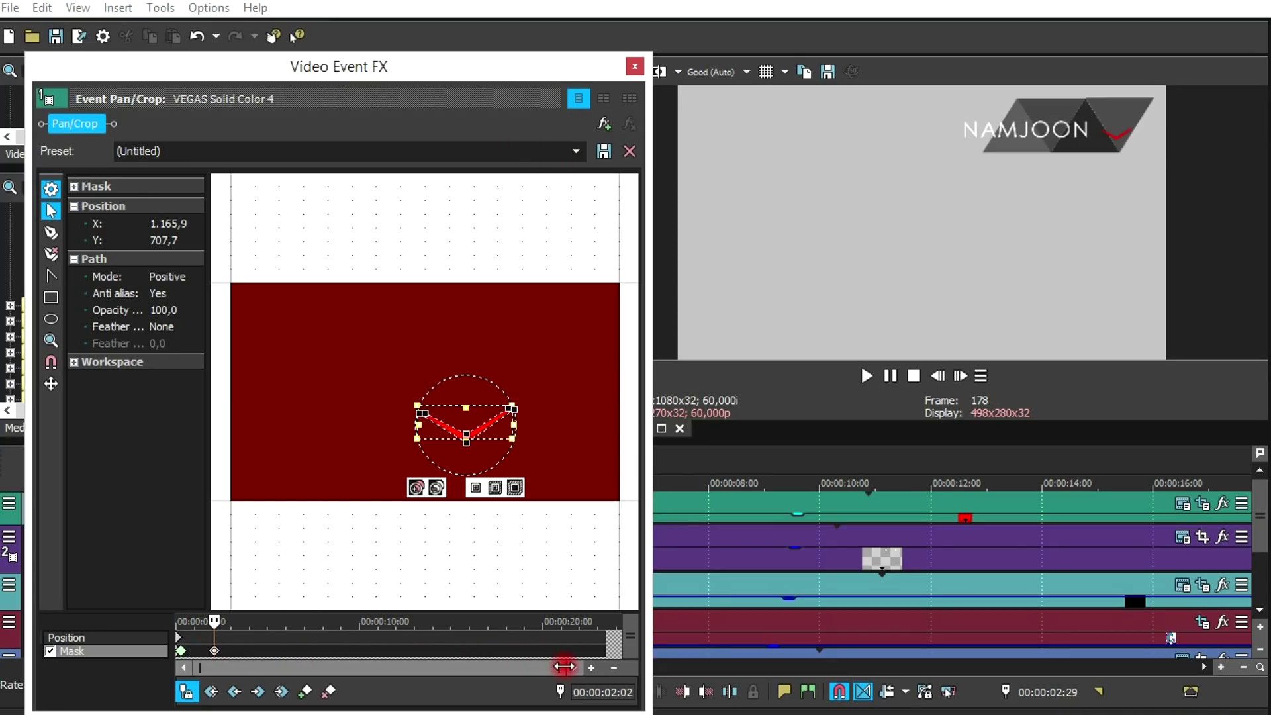
pyautogui.moveTo(560, 667); pyautogui.dragTo(269, 667)
pyautogui.click(379, 652)
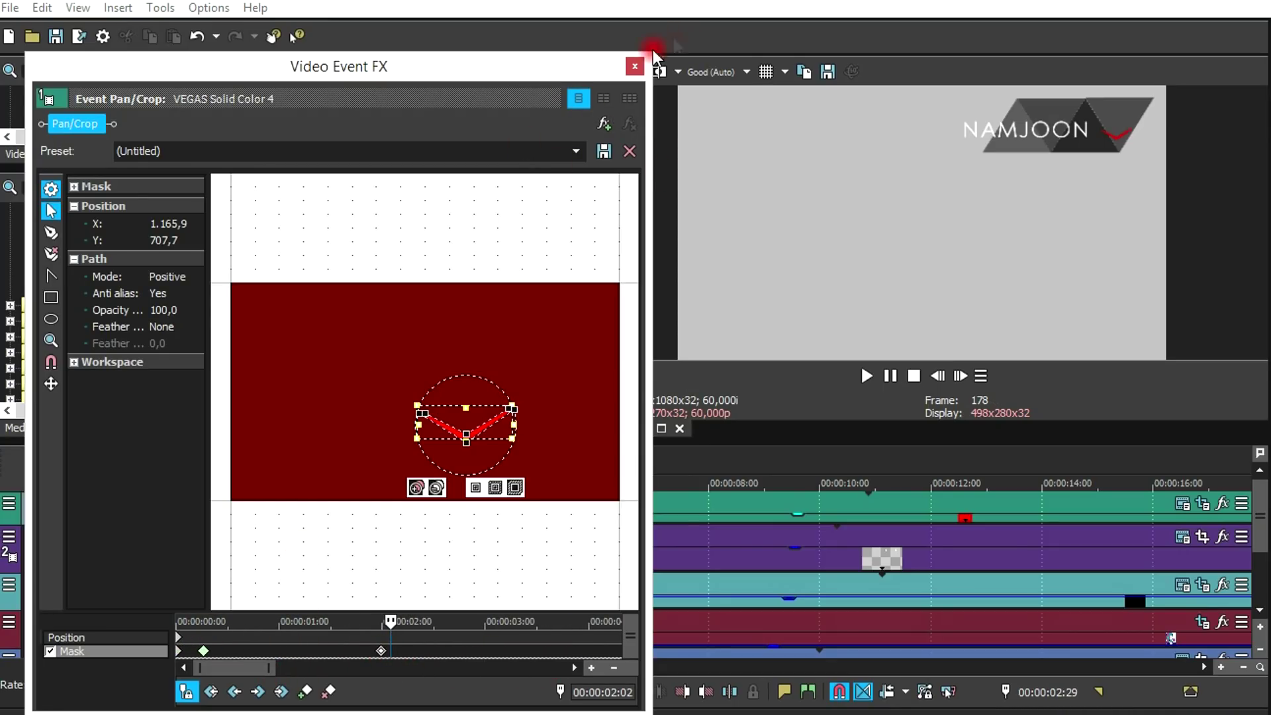
pyautogui.click(635, 66)
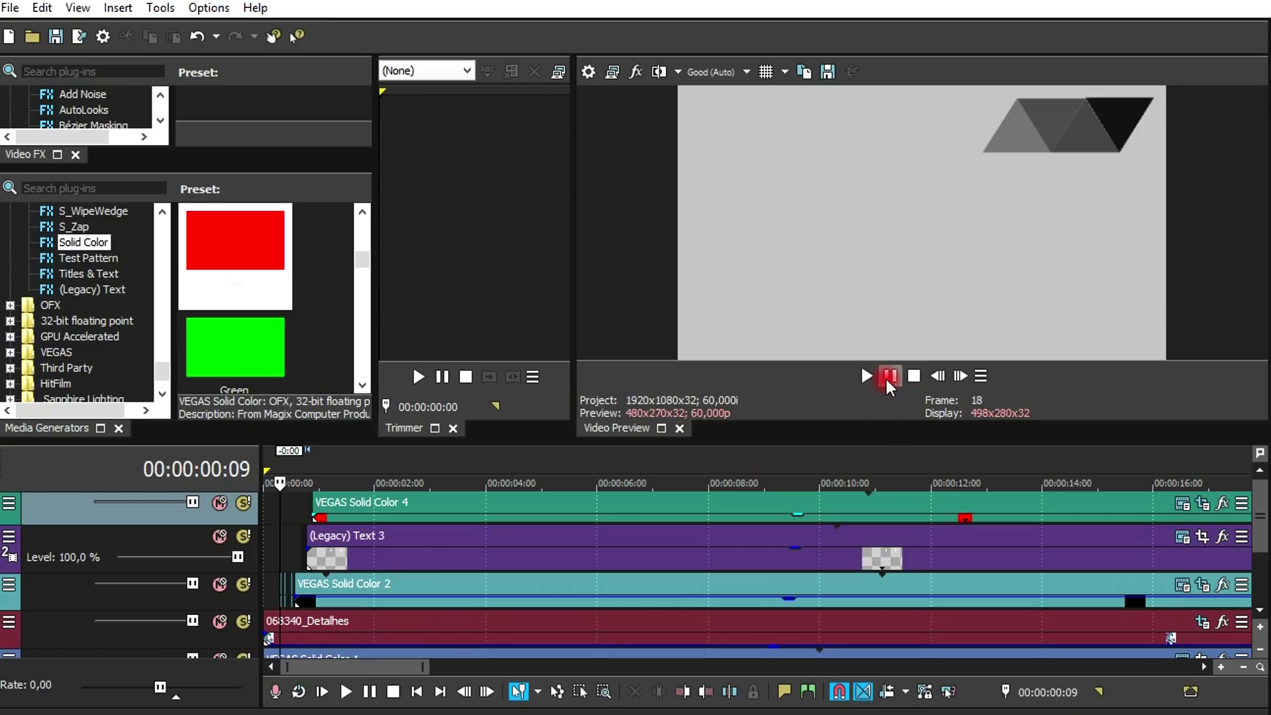
# Play the animation from the opening to check the flickering triangle and text and the red V's movement.
pyautogui.click(888, 377)
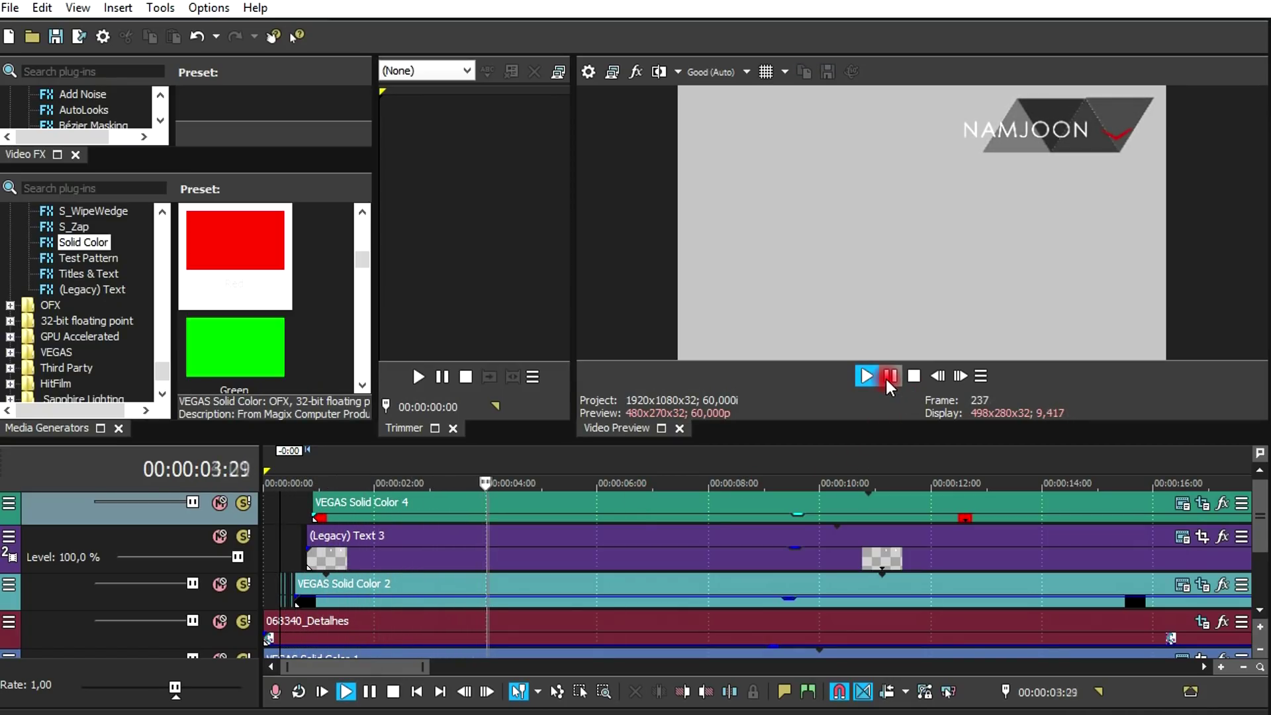
pyautogui.click(888, 377)
pyautogui.click(264, 555)
pyautogui.click(900, 374)
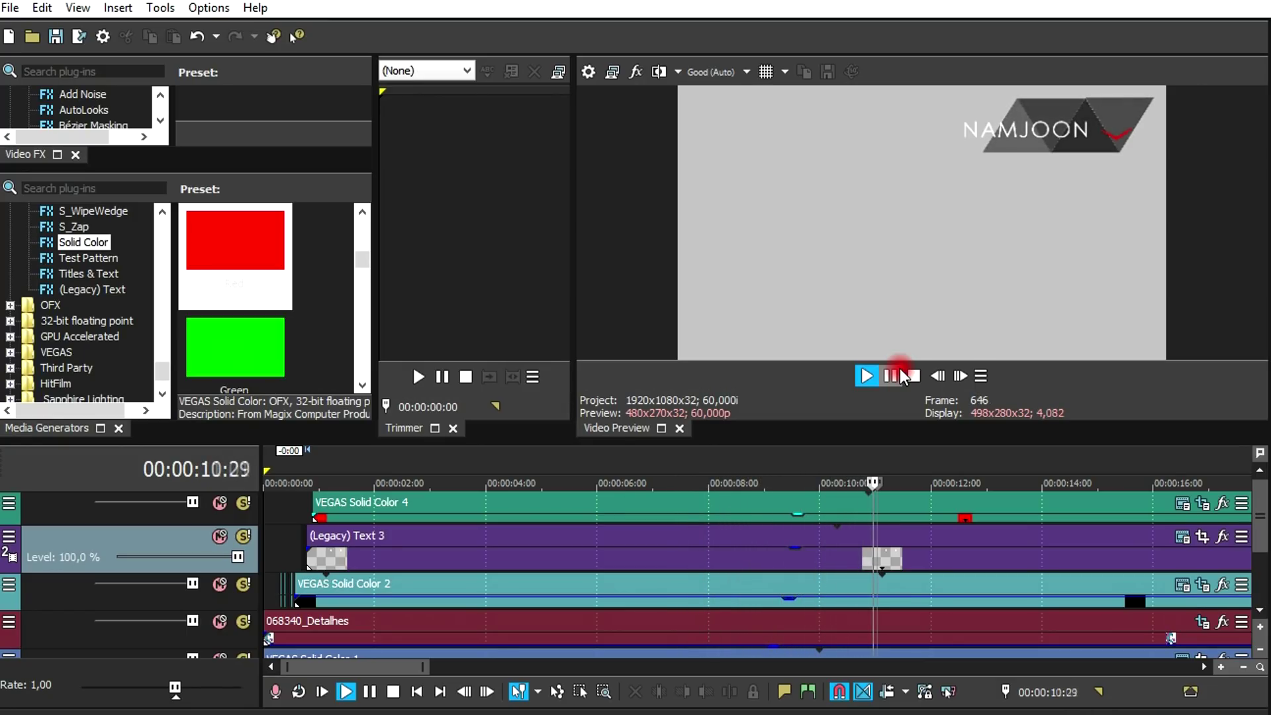
pyautogui.click(898, 372)
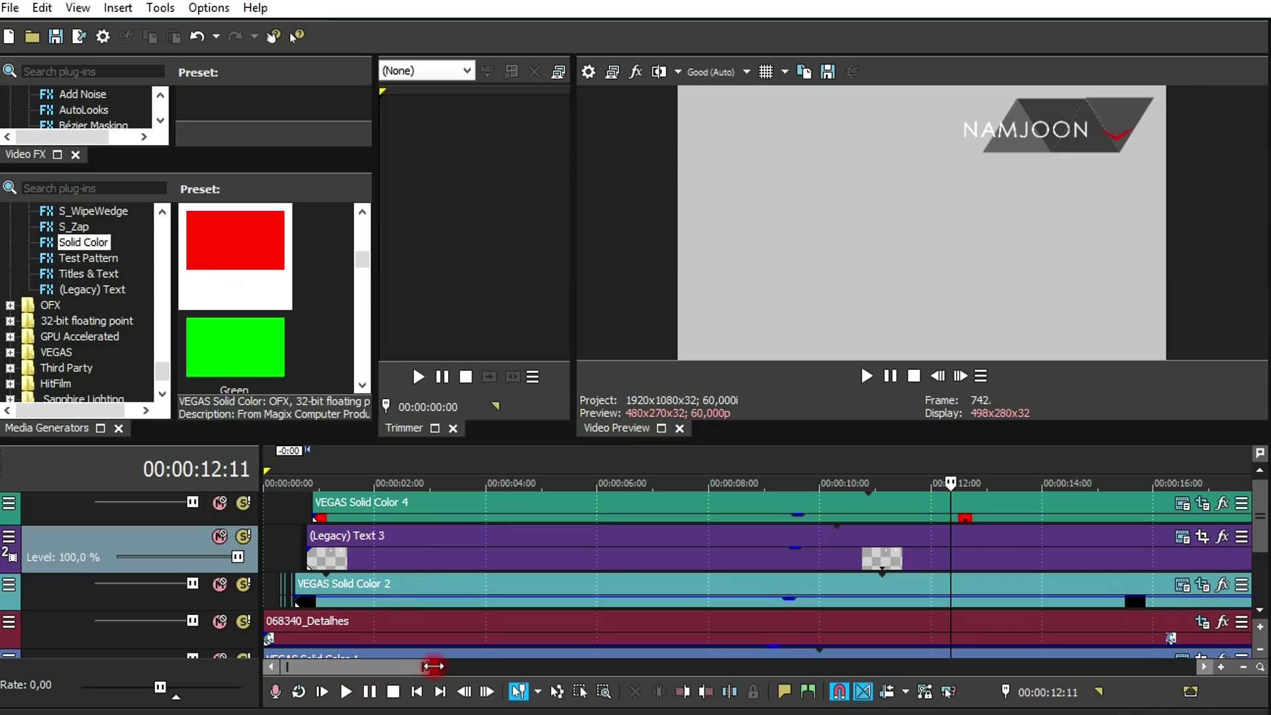
pyautogui.moveTo(426, 666); pyautogui.dragTo(641, 667)
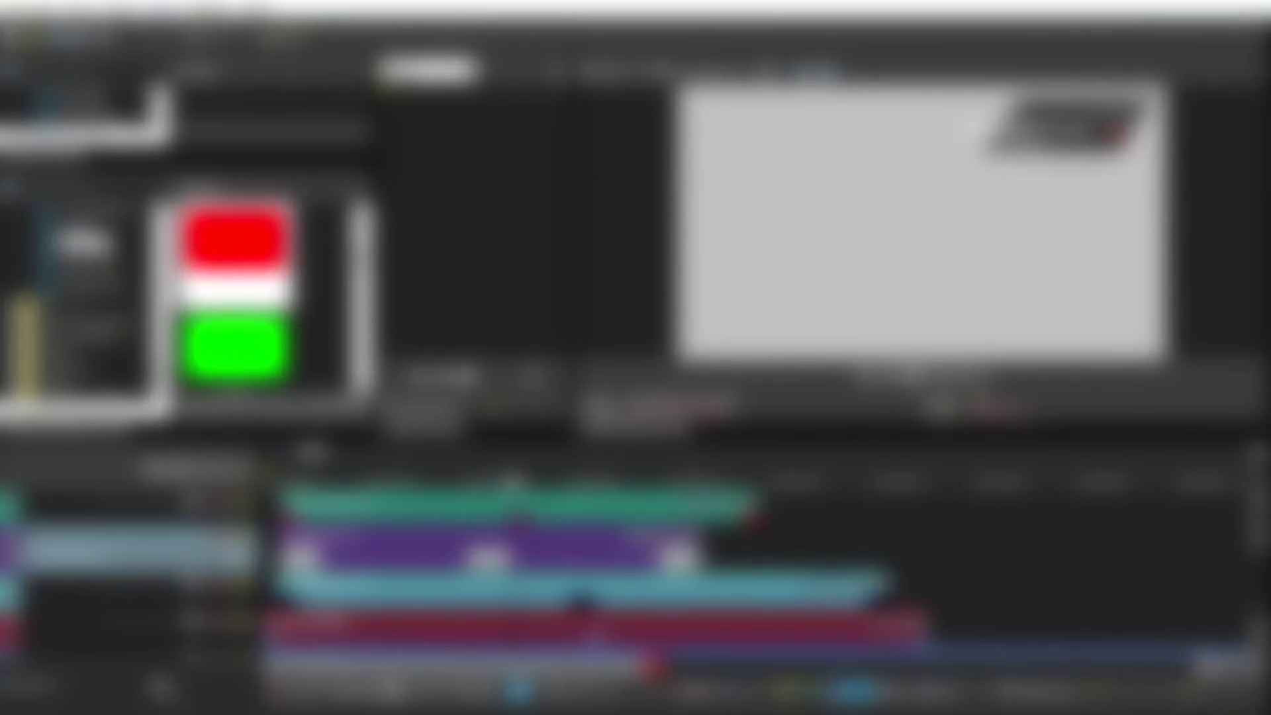